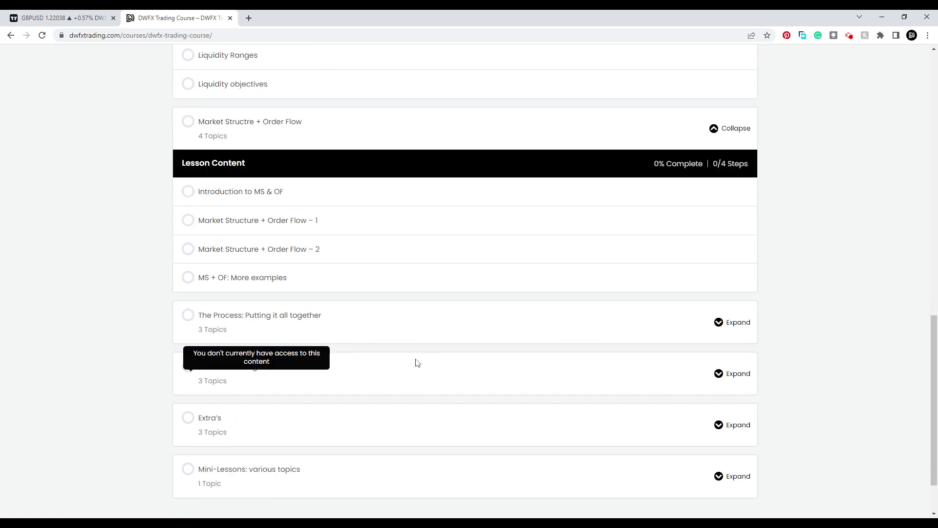
Step: Expand 'The Process: Putting it all together' and review its three lessons
scroll(293, 220, up, 4)
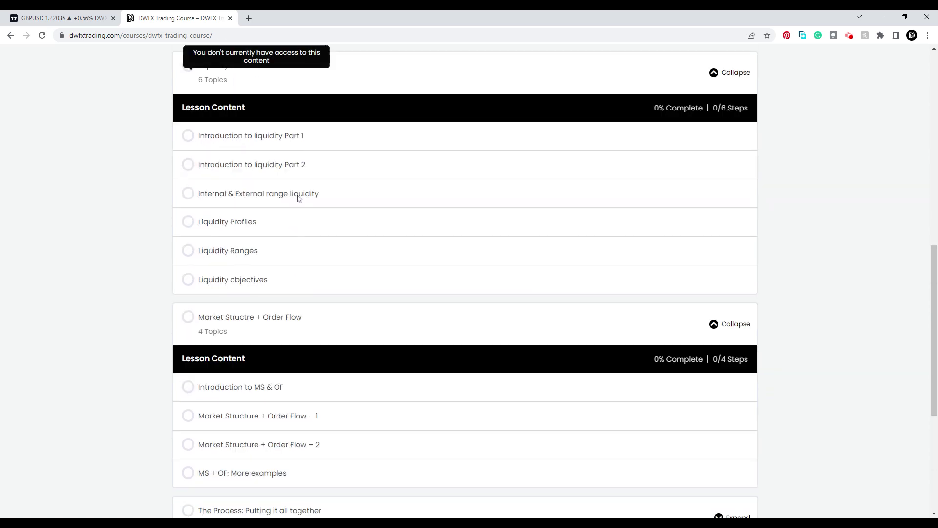
scroll(347, 234, down, 3)
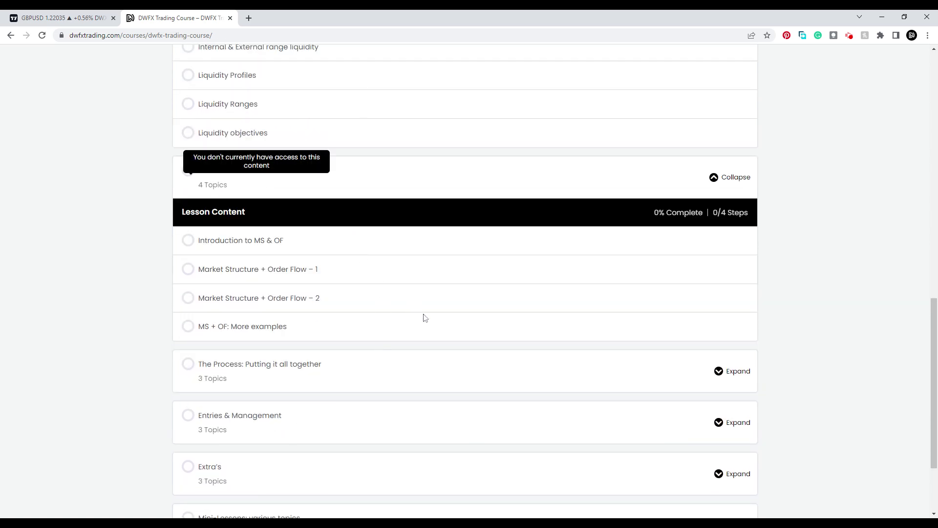
click(723, 372)
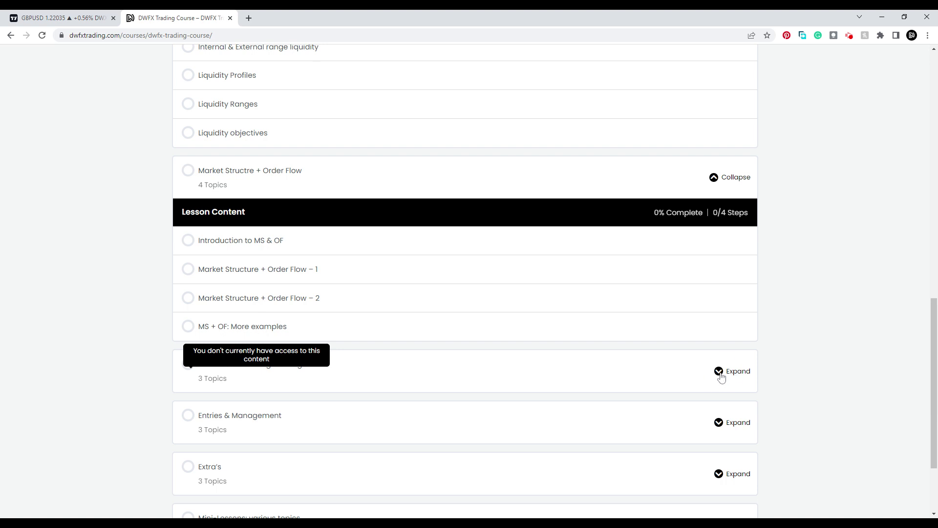
scroll(785, 380, down, 2)
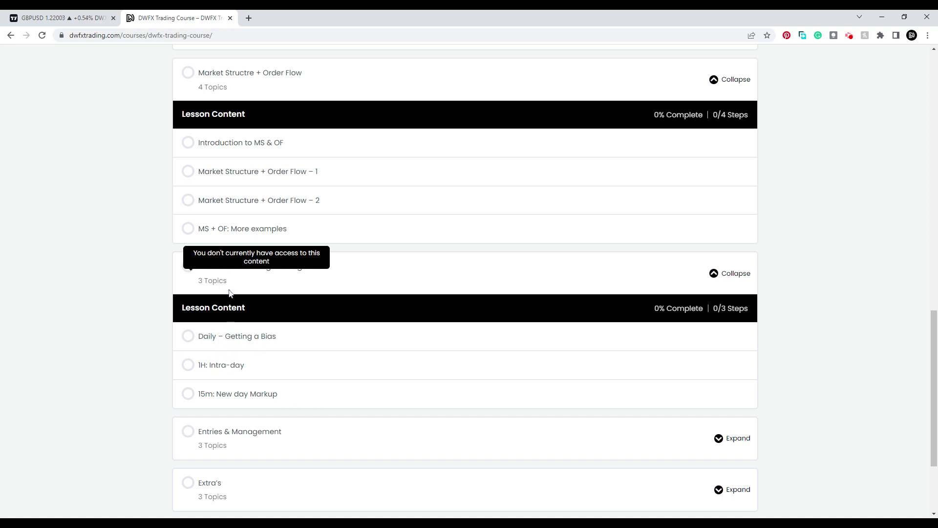
scroll(210, 210, up, 3)
scroll(262, 342, down, 3)
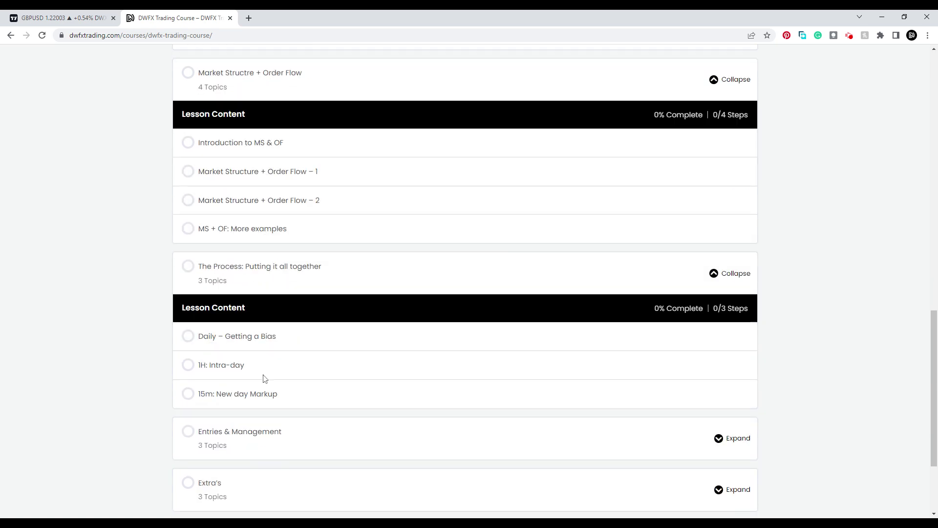
scroll(424, 440, down, 2)
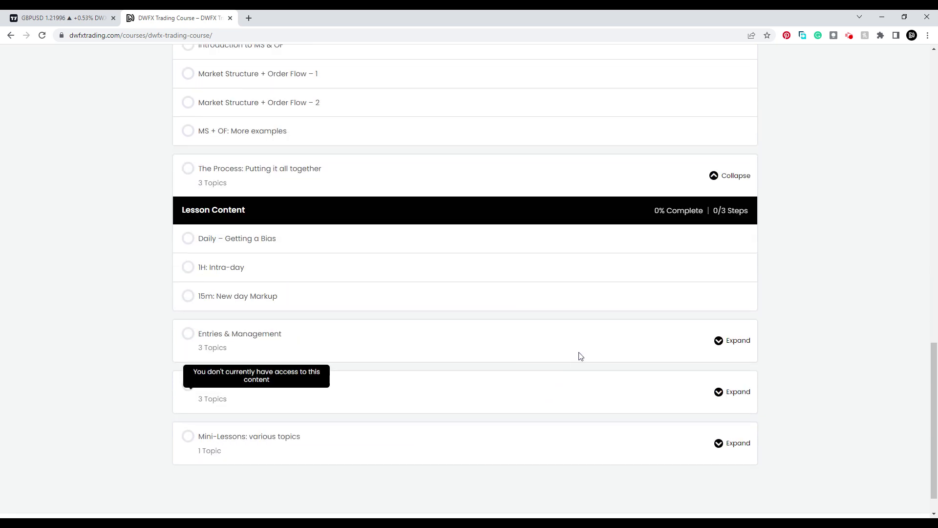
Step: Expand 'Entries & Management' to list its lessons
click(724, 345)
scroll(618, 353, down, 2)
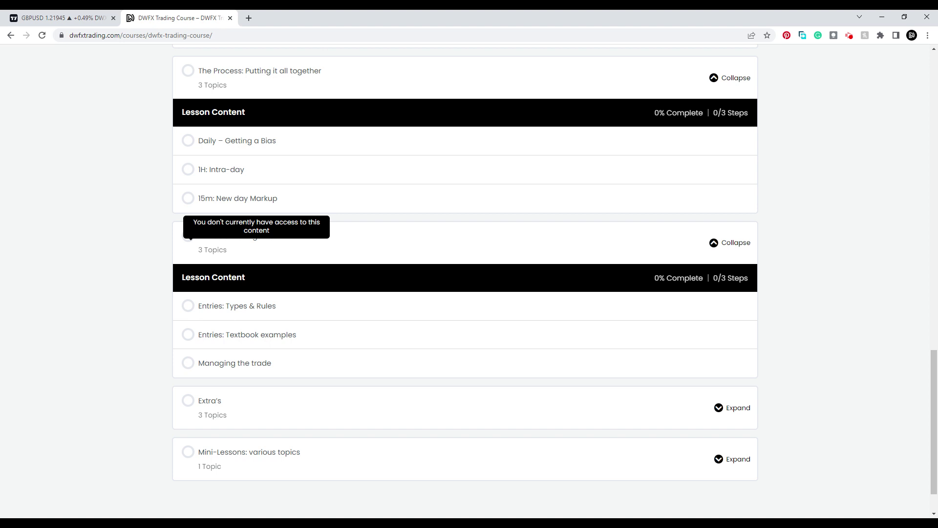
scroll(272, 373, down, 1)
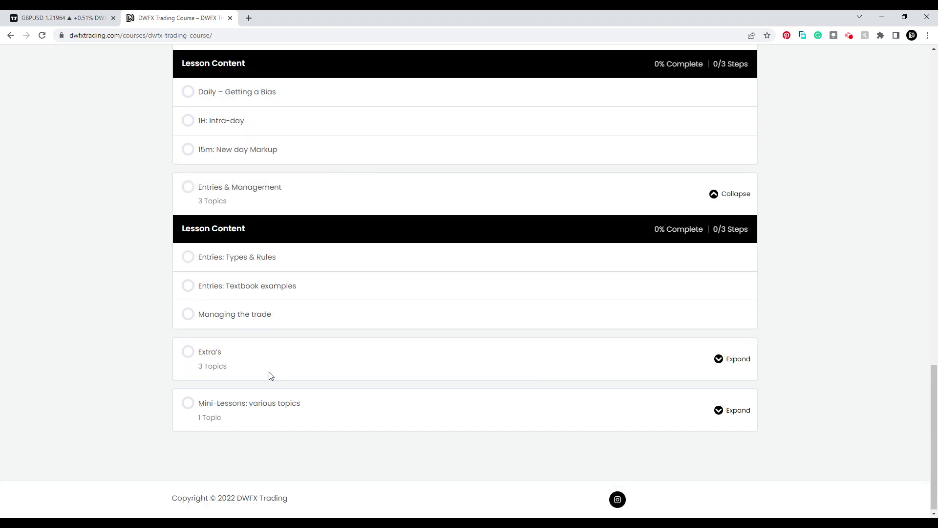
Step: Expand 'Extra's' to show its journaling, checklist and trading plan lessons
click(719, 360)
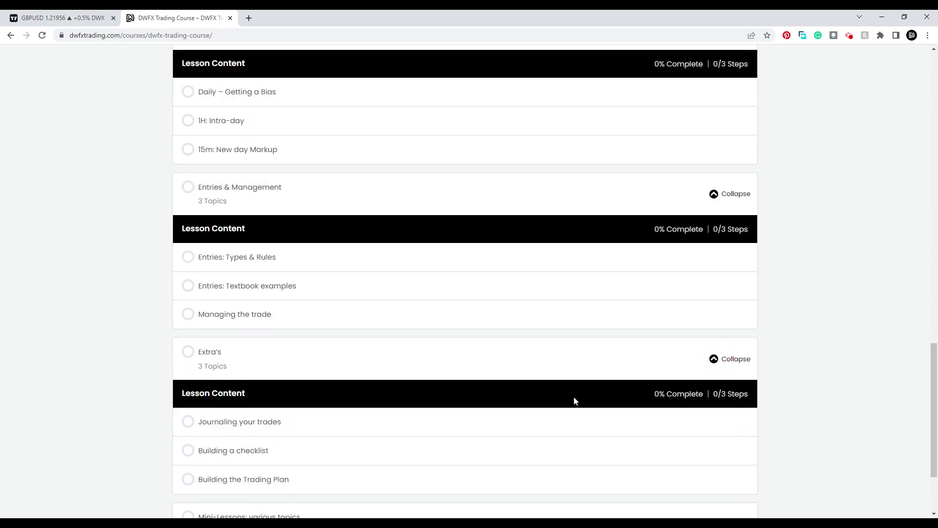
scroll(299, 353, down, 1)
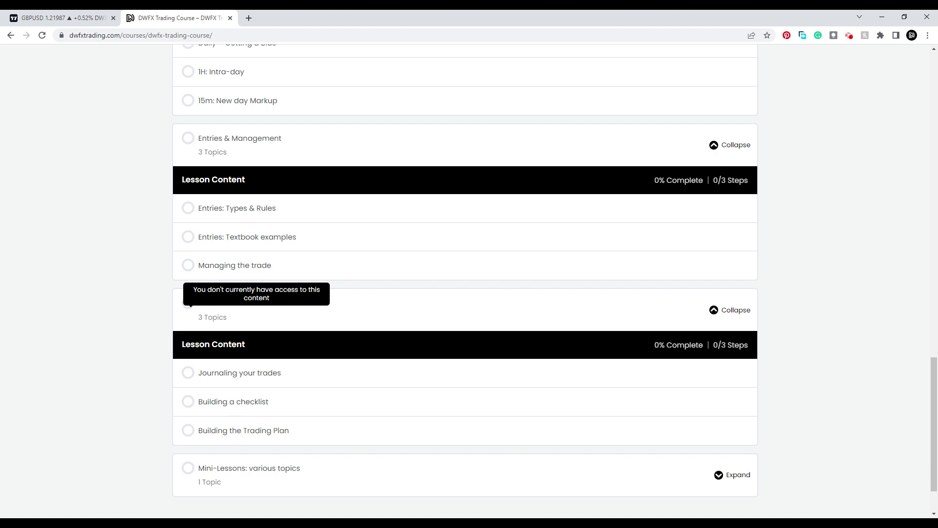
scroll(254, 435, down, 1)
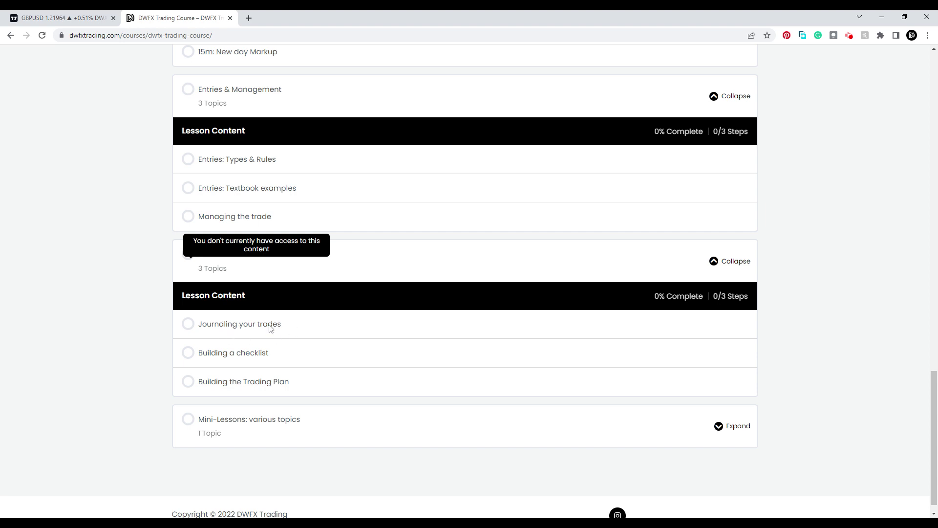
scroll(270, 327, down, 1)
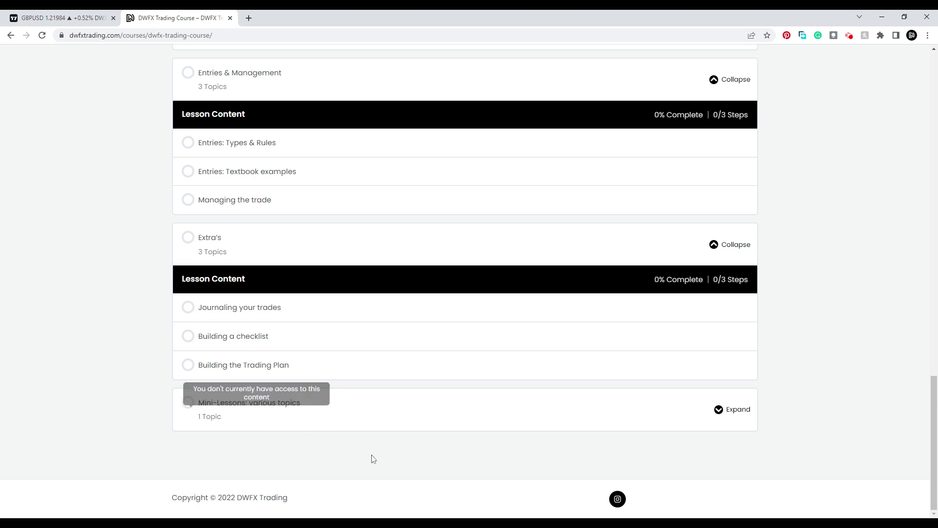
Step: Expand 'Mini-Lessons: various topics' to show the MS + OF + LND Open lesson, then return to the page top
click(719, 410)
scroll(721, 418, down, 2)
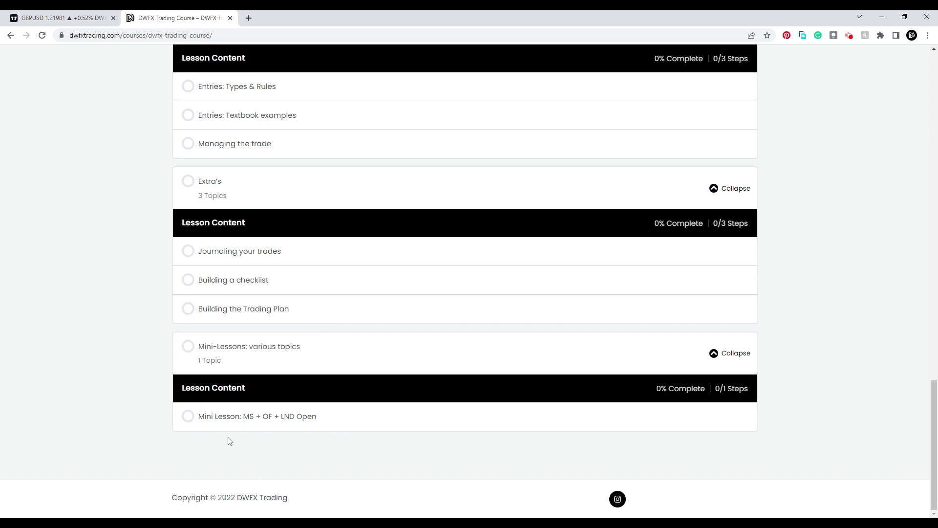
scroll(230, 441, up, 9)
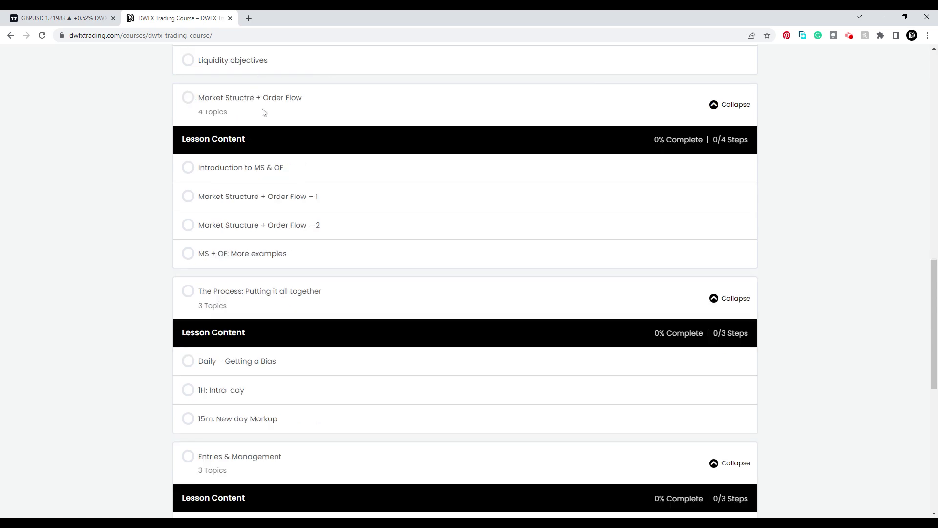
scroll(306, 230, down, 9)
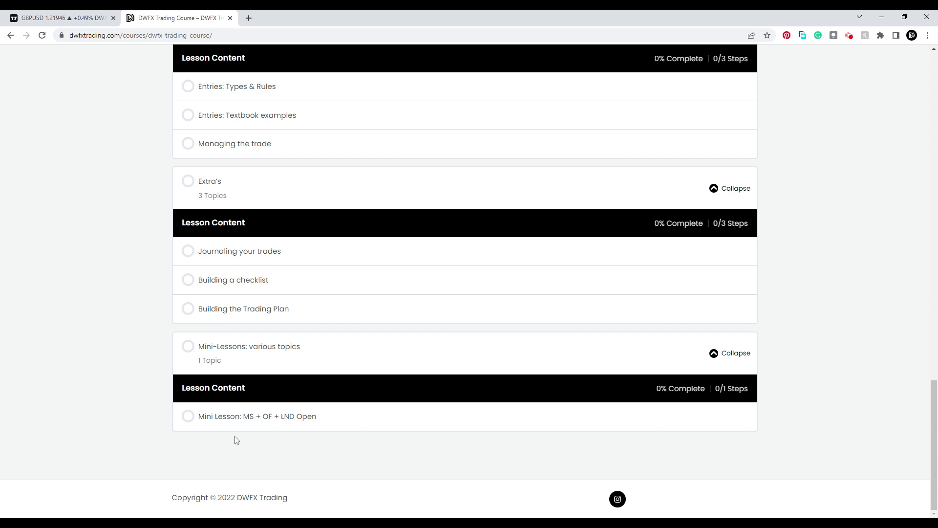
key(Home)
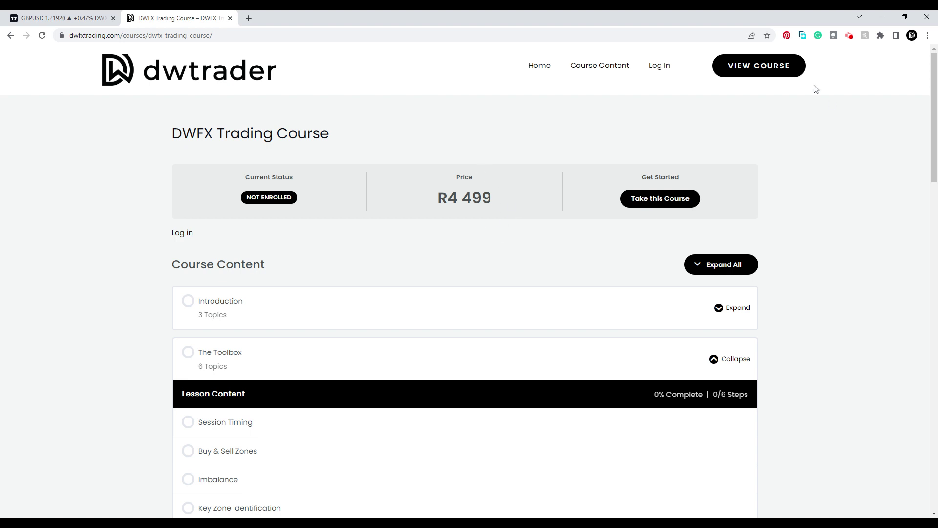
Step: Open the course shop page and scroll to launch date 25/06/2022 and price ZAR4499,00
click(764, 76)
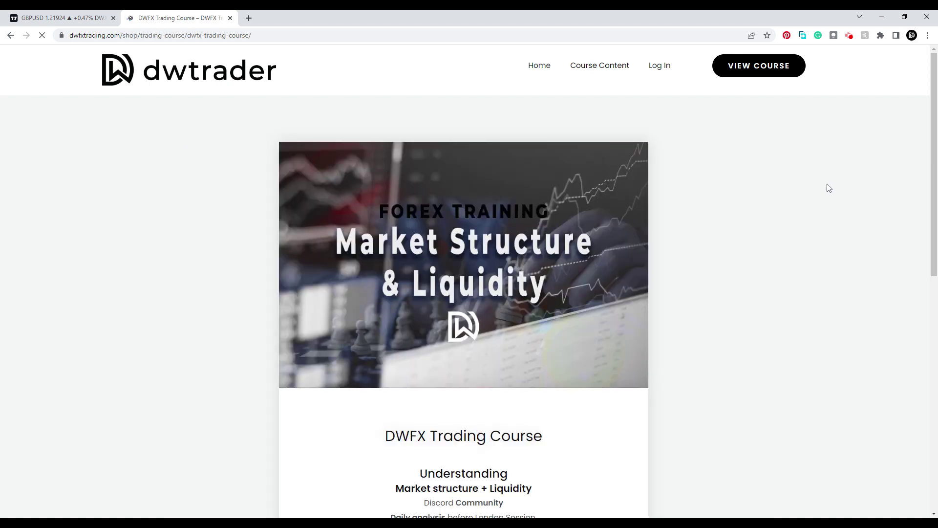
scroll(563, 189, down, 2)
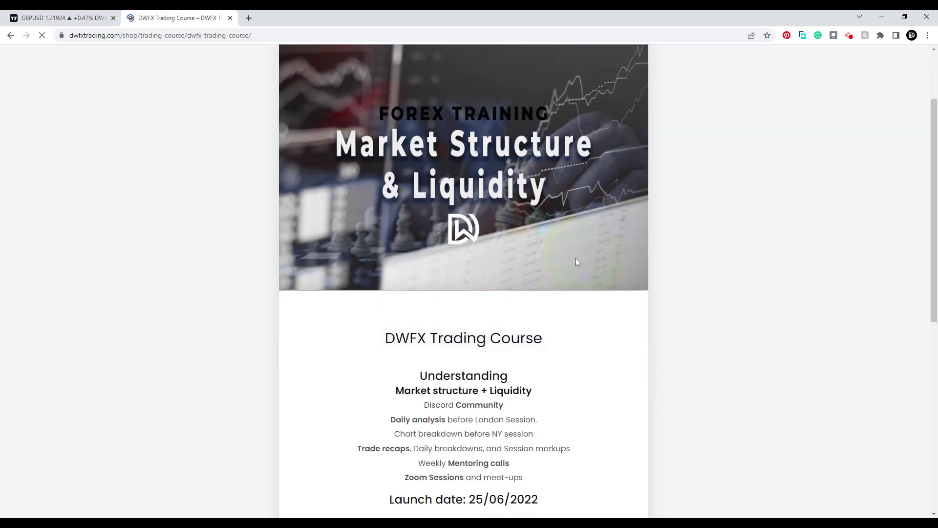
scroll(559, 193, down, 2)
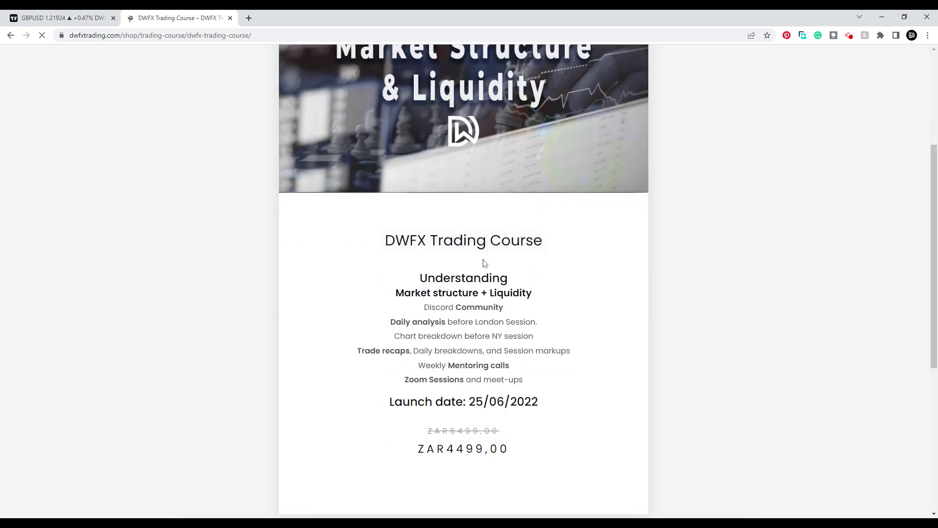
scroll(388, 253, down, 1)
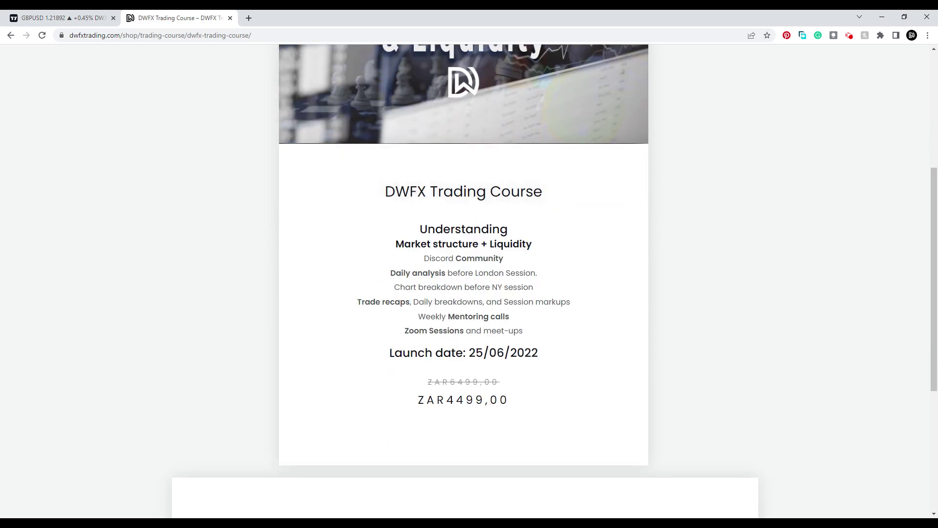
scroll(469, 281, down, 2)
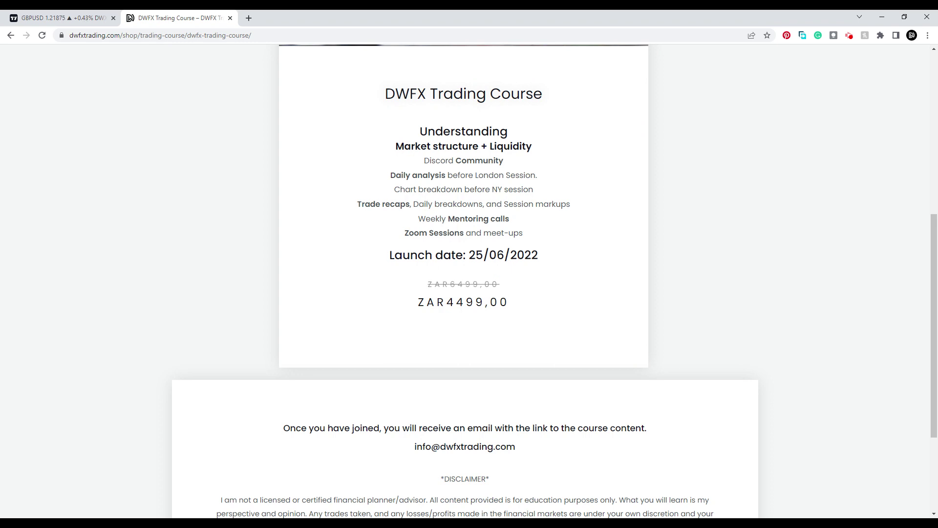
Step: Highlight the current price ZAR4499,00 and the struck-through old price ZAR6499,00
drag(416, 302, 534, 306)
click(555, 289)
drag(503, 283, 419, 286)
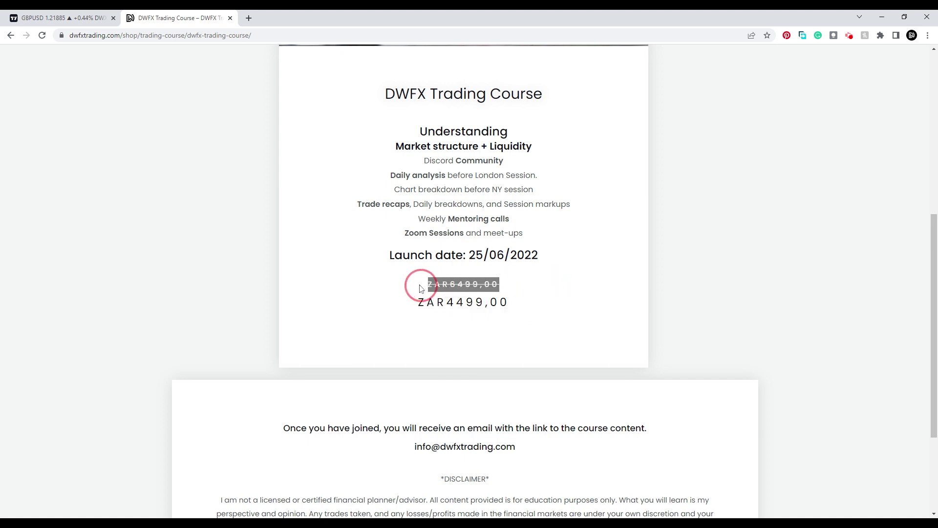
click(577, 336)
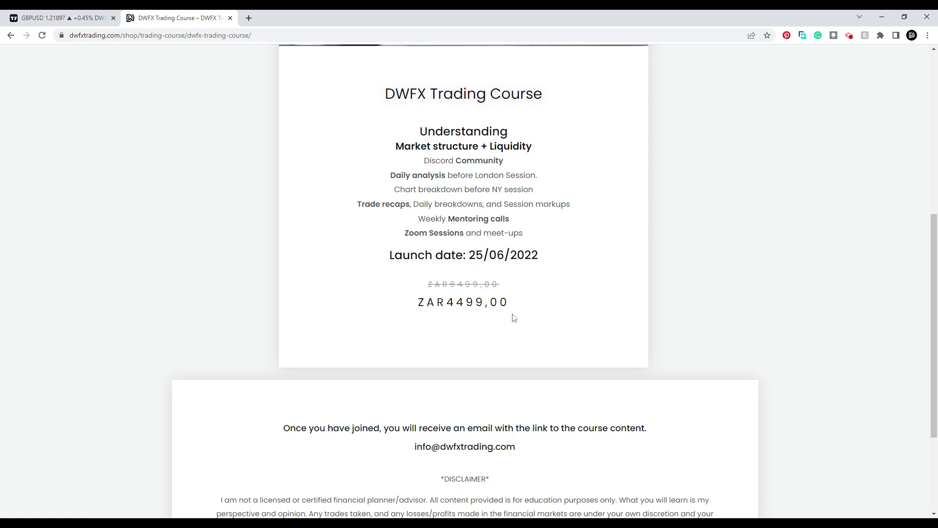
drag(515, 306, 416, 316)
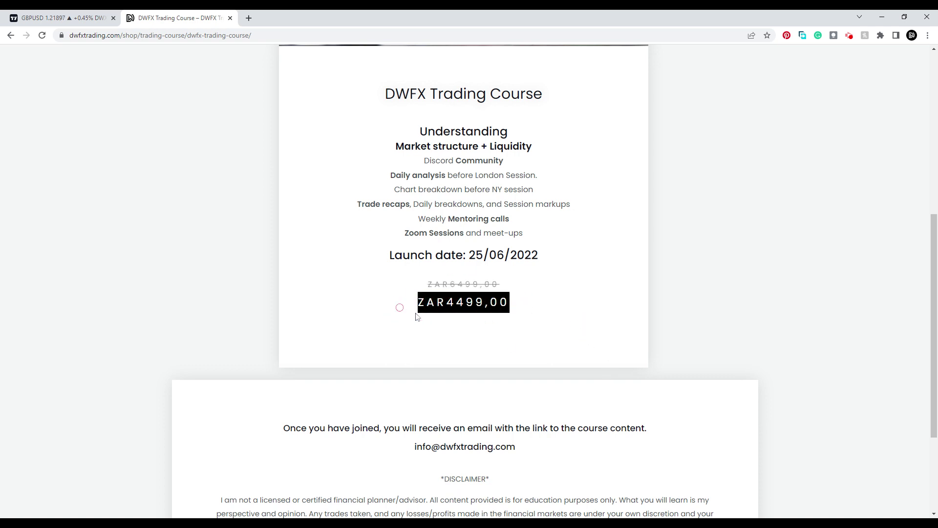
click(602, 331)
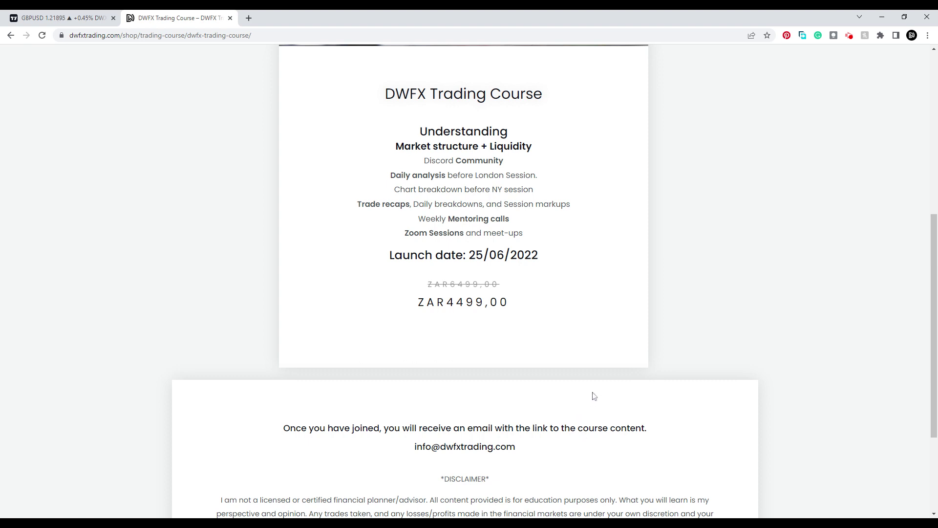
scroll(593, 395, down, 2)
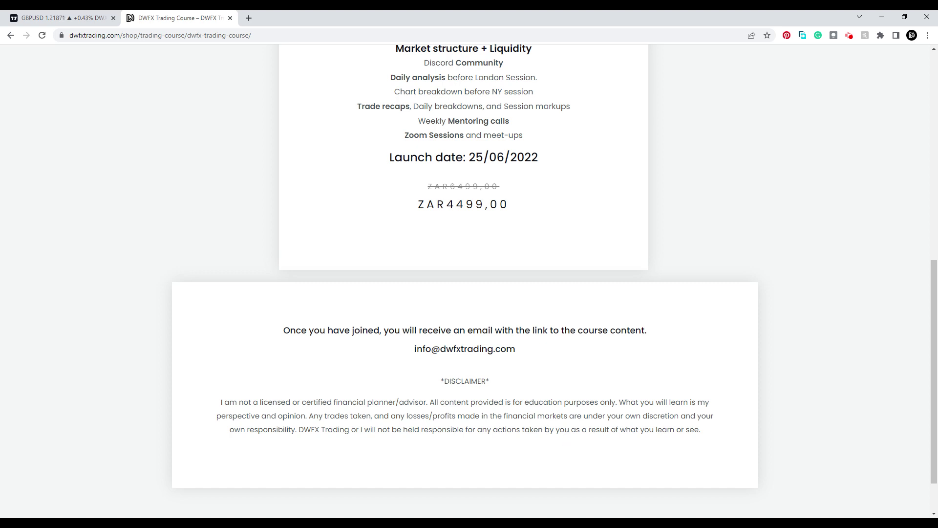
scroll(555, 435, up, 2)
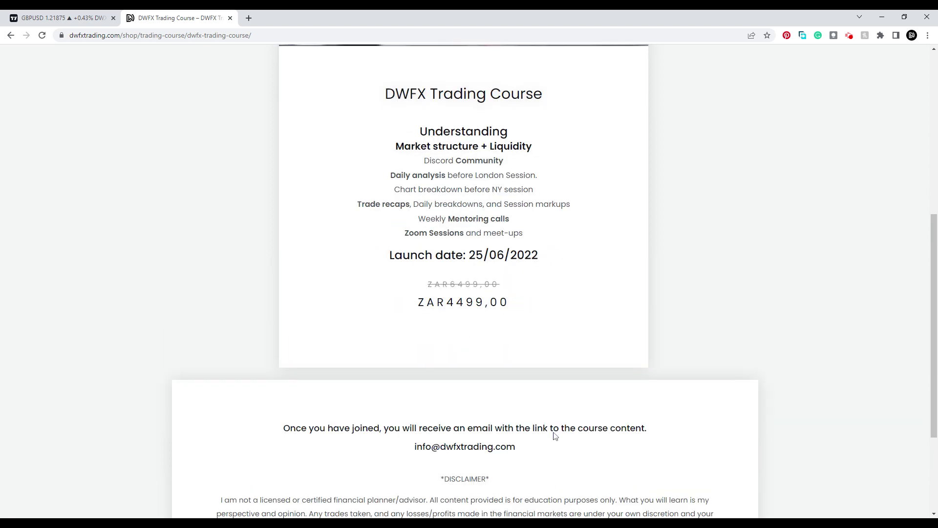
scroll(555, 435, up, 7)
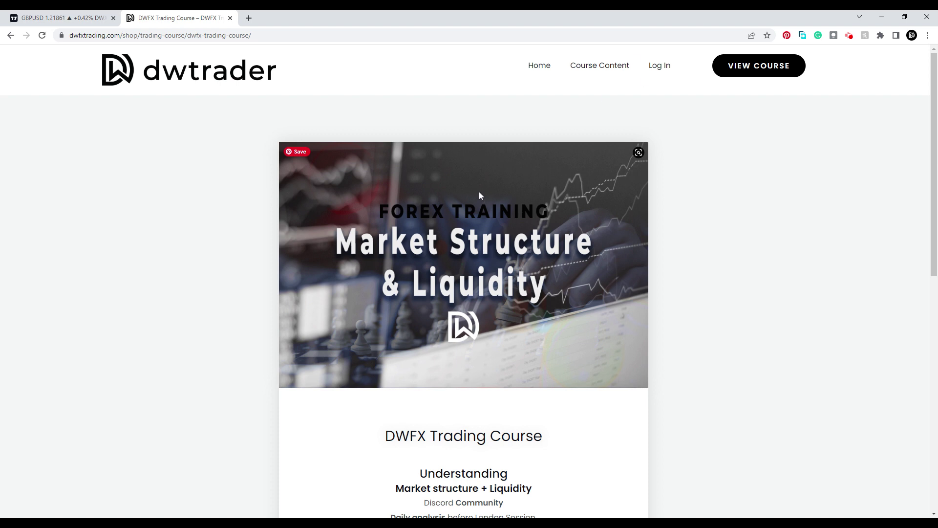
Step: Return to the DWFX Trading home page, then switch to the GBPUSD weekly chart
click(266, 80)
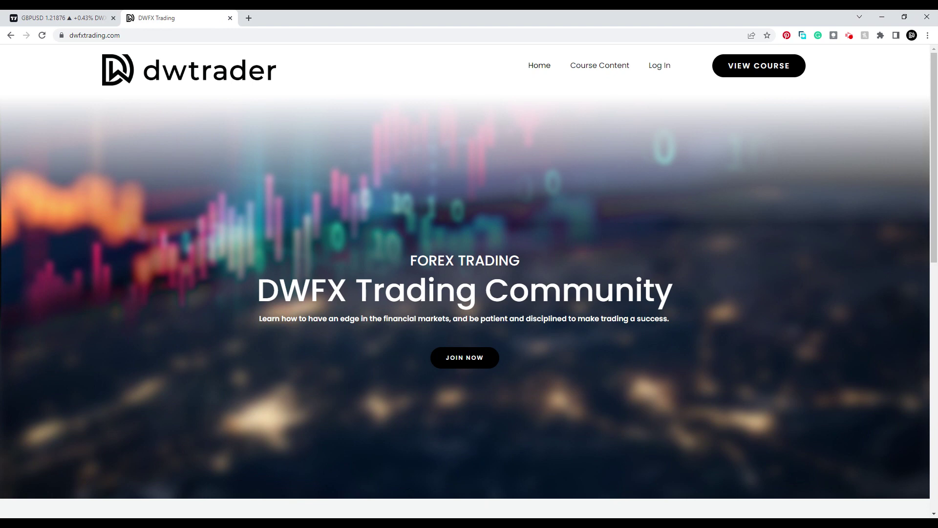
click(21, 13)
drag(674, 203, 651, 190)
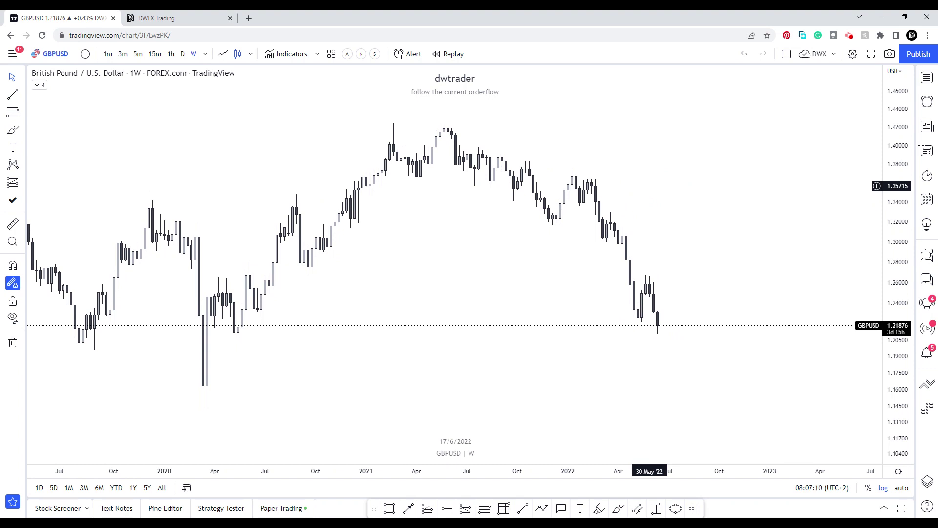
Step: Pan, zoom and rescale the GBPUSD weekly chart until the 2022 sell-off candles fill the view
drag(649, 186, 583, 192)
scroll(515, 248, down, 6)
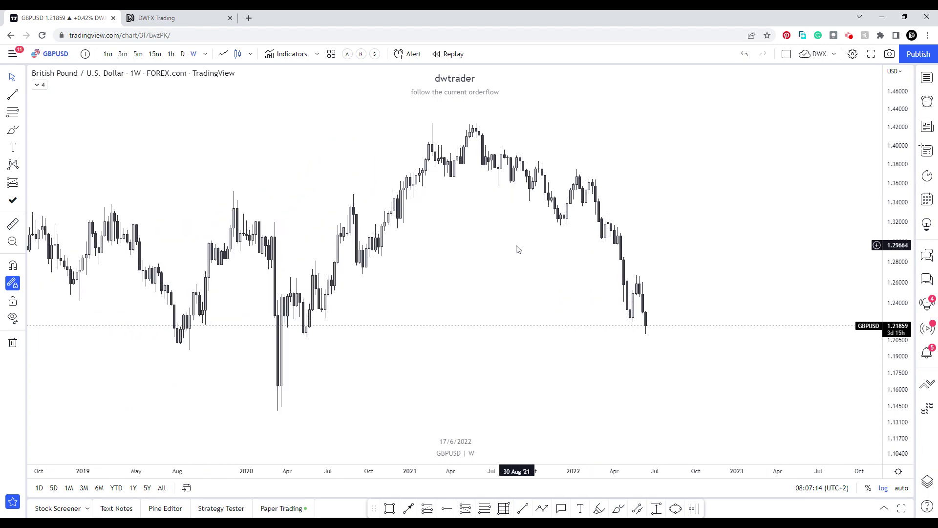
scroll(650, 276, up, 5)
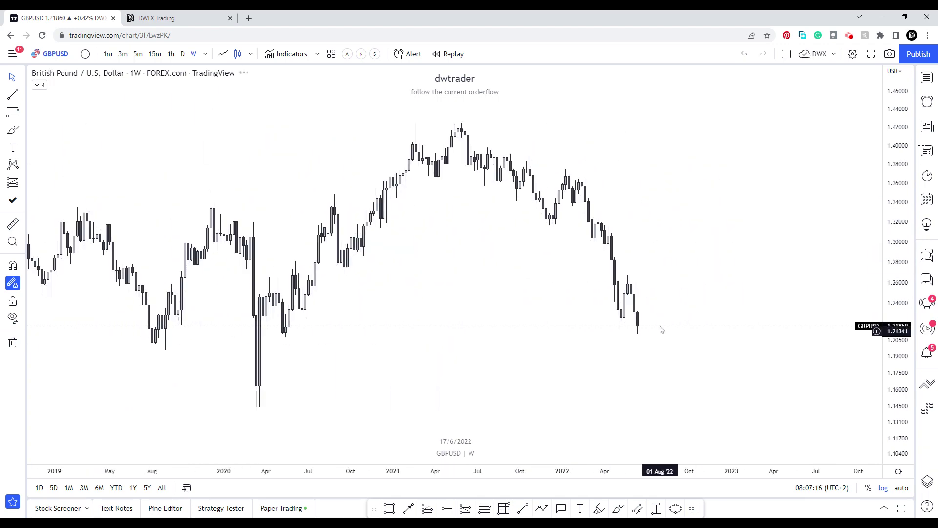
scroll(712, 319, up, 4)
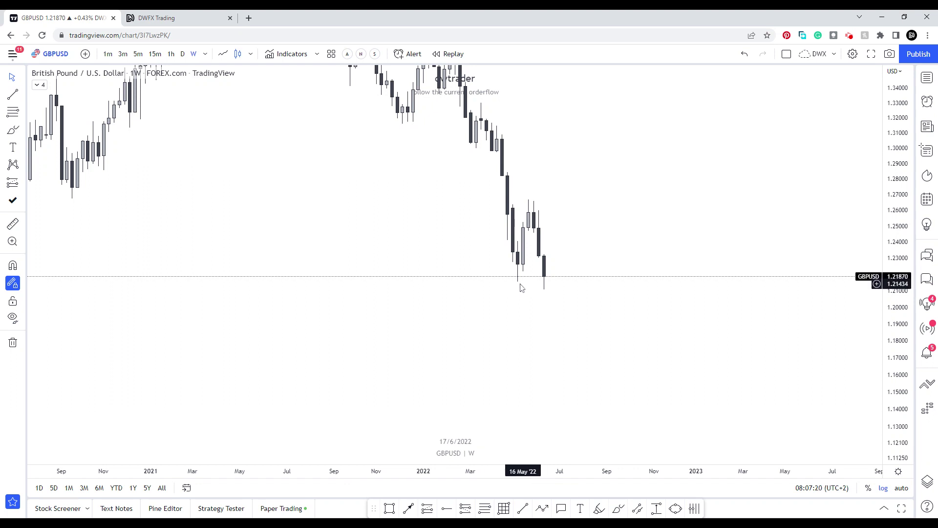
drag(415, 245, 541, 315)
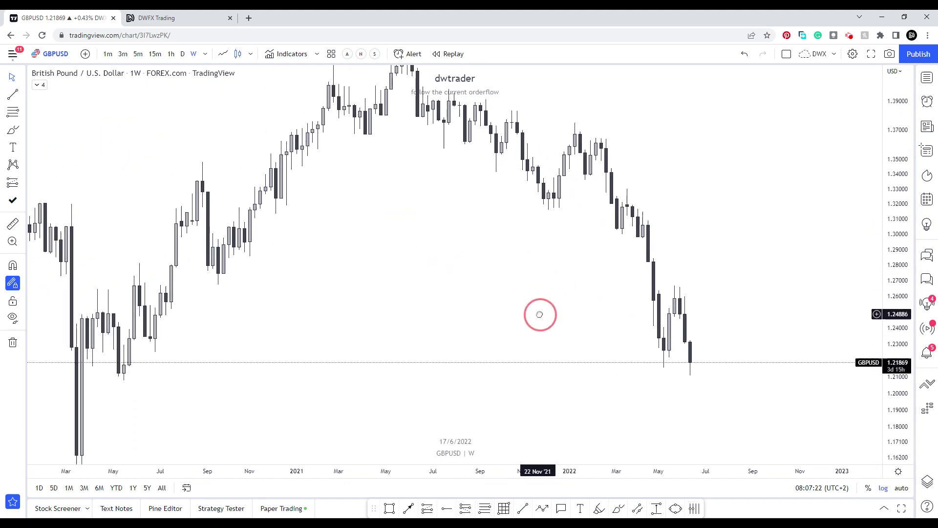
drag(891, 128, 891, 203)
drag(783, 239, 690, 231)
scroll(767, 254, down, 1)
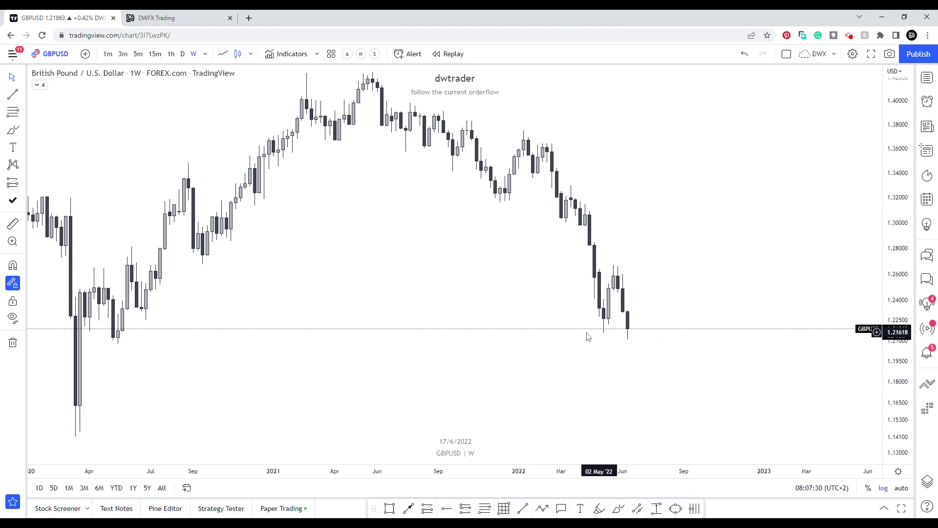
drag(887, 363, 840, 214)
scroll(630, 280, up, 9)
drag(516, 262, 616, 222)
drag(594, 271, 721, 273)
Step: Draw a rectangle supply zone over the big bearish candle, lower edge at the May candle high
click(638, 508)
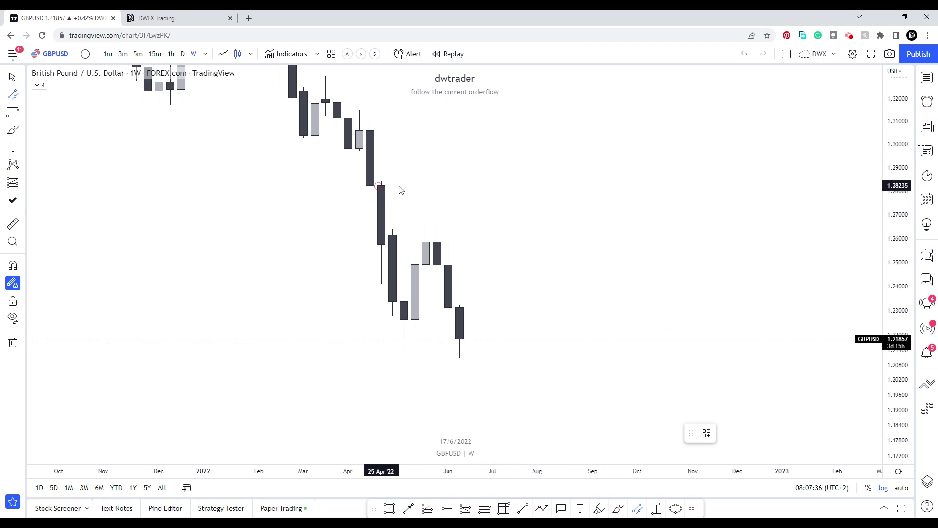
mouse_move(370, 186)
mouse_down()
mouse_move(484, 188)
mouse_move(482, 230)
mouse_up()
ctrl+click(395, 229)
click(567, 225)
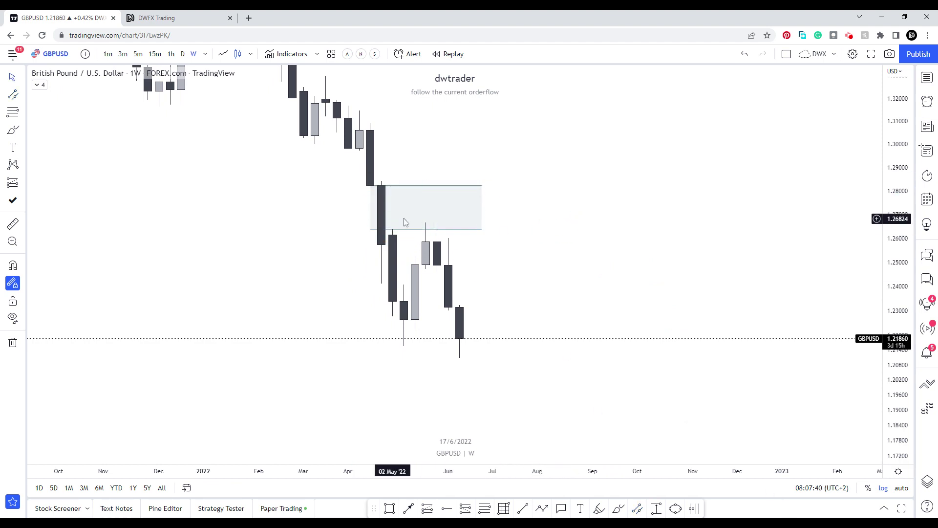
Step: Discard a trial Fib range and run a horizontal ray from the May 2022 low near 1.2156
click(484, 508)
mouse_move(360, 109)
mouse_down()
mouse_move(404, 201)
mouse_move(534, 356)
mouse_move(537, 346)
mouse_up()
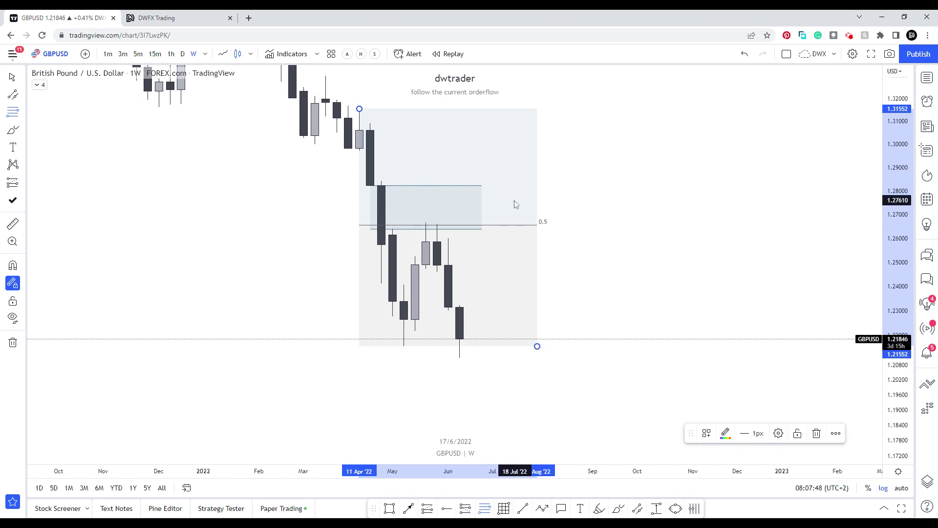
key(Delete)
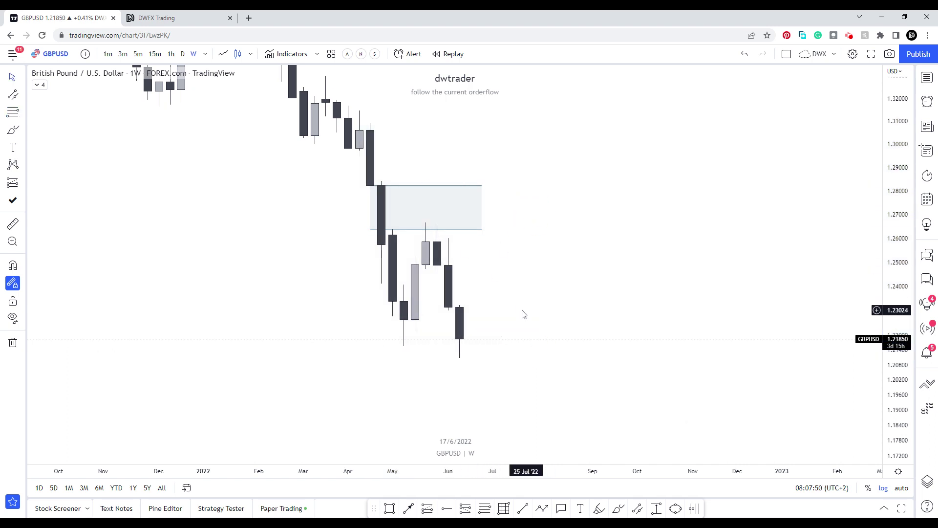
click(447, 508)
click(404, 346)
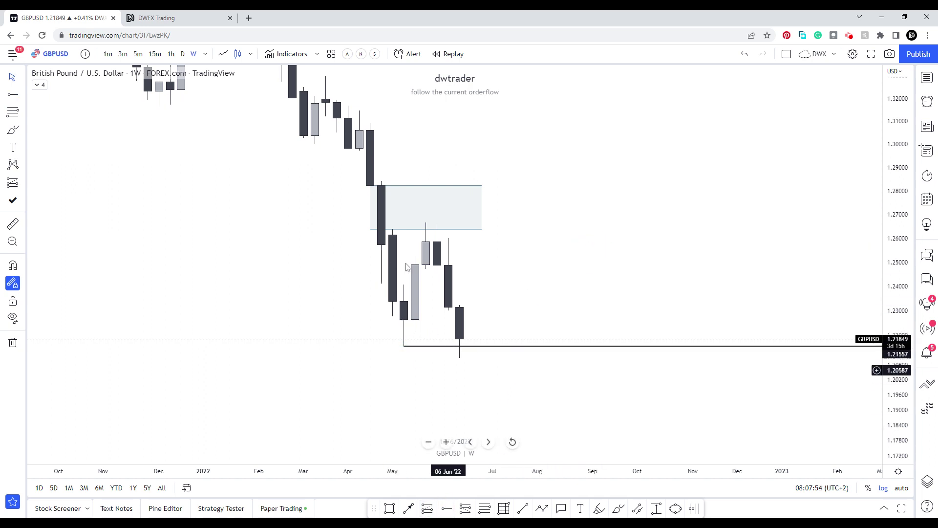
click(618, 508)
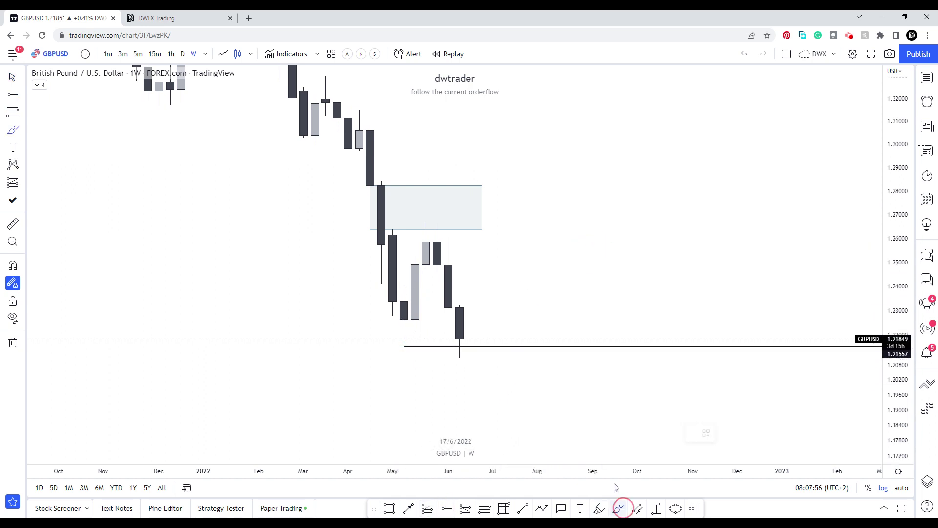
mouse_move(405, 275)
mouse_down()
mouse_move(437, 274)
mouse_move(459, 303)
mouse_up()
key(Delete)
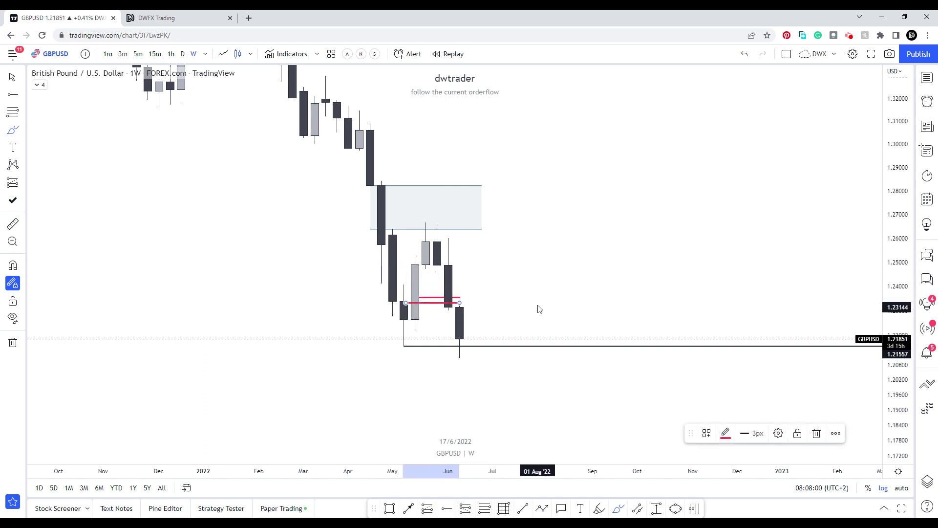
key(ctrl+z)
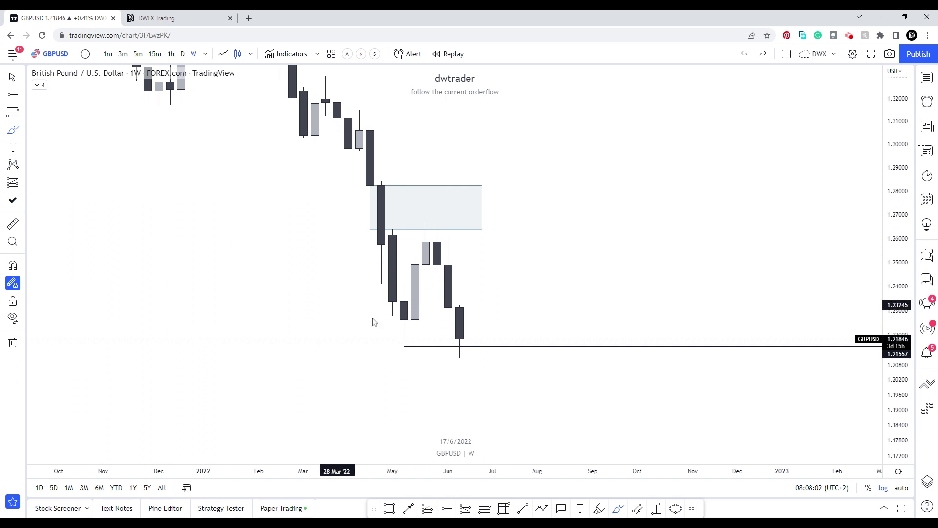
mouse_move(414, 340)
mouse_down()
mouse_move(419, 357)
mouse_move(414, 339)
mouse_up()
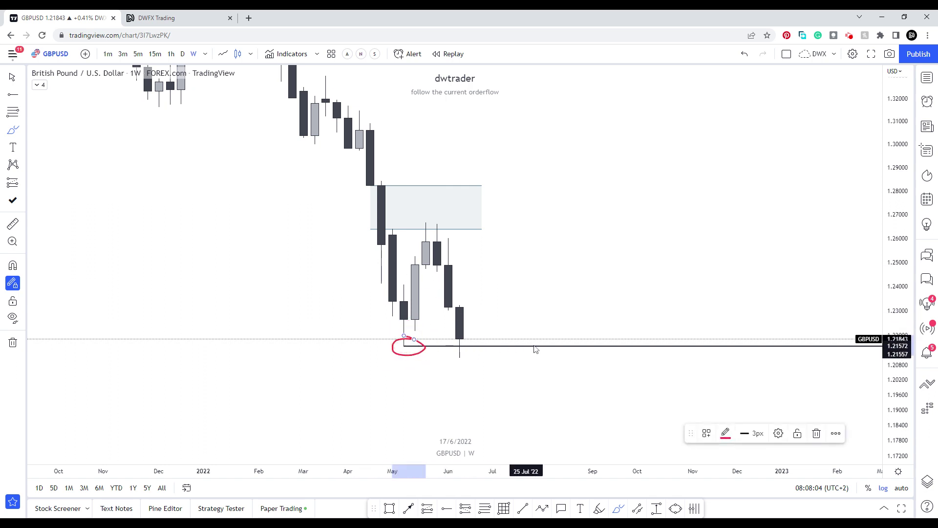
key(ctrl+z)
drag(425, 238, 492, 346)
key(ctrl+z)
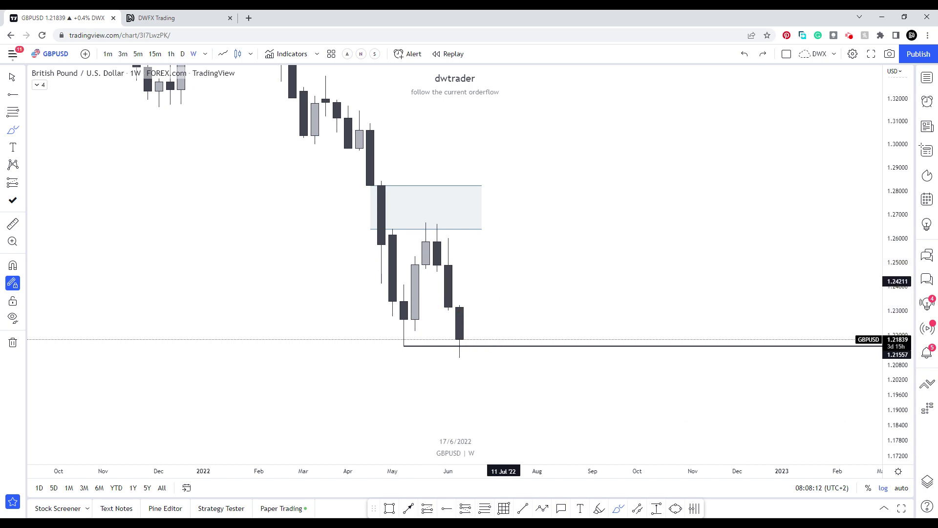
drag(459, 339, 493, 289)
drag(428, 270, 515, 268)
drag(427, 291, 516, 294)
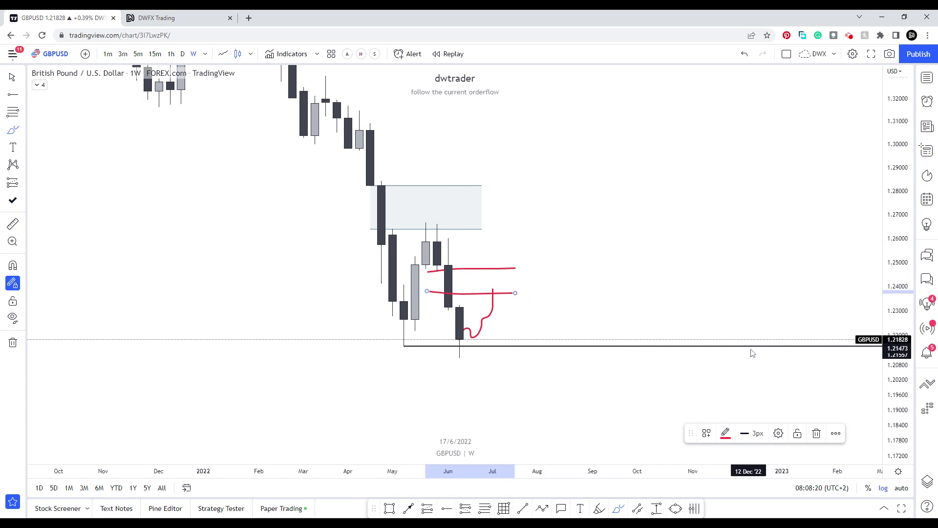
key(ctrl+z)
key(ctrl+z)
key(ctrl+z)
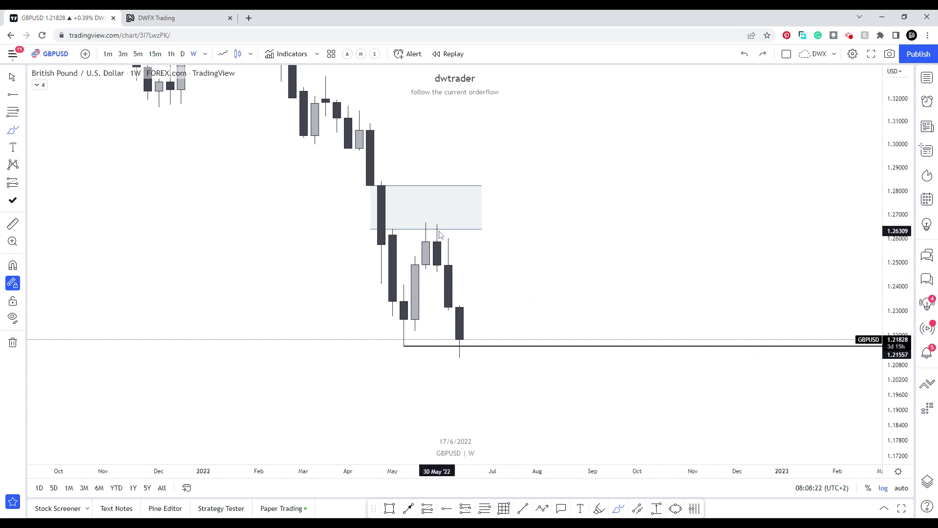
drag(429, 222, 628, 214)
mouse_move(425, 213)
mouse_down()
mouse_move(411, 228)
mouse_move(421, 217)
mouse_up()
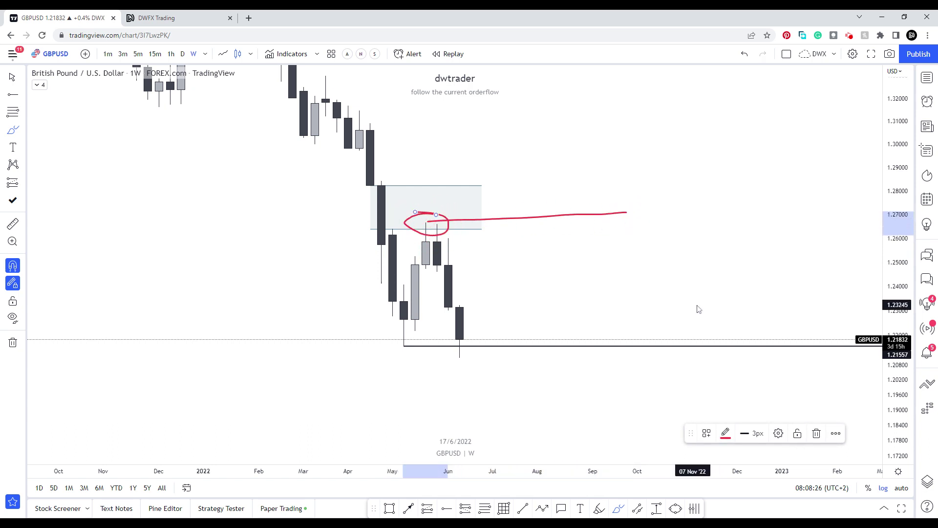
key(ctrl+z)
key(ctrl+z)
drag(459, 338, 525, 268)
mouse_move(453, 265)
mouse_down()
mouse_move(593, 257)
mouse_move(604, 274)
mouse_up()
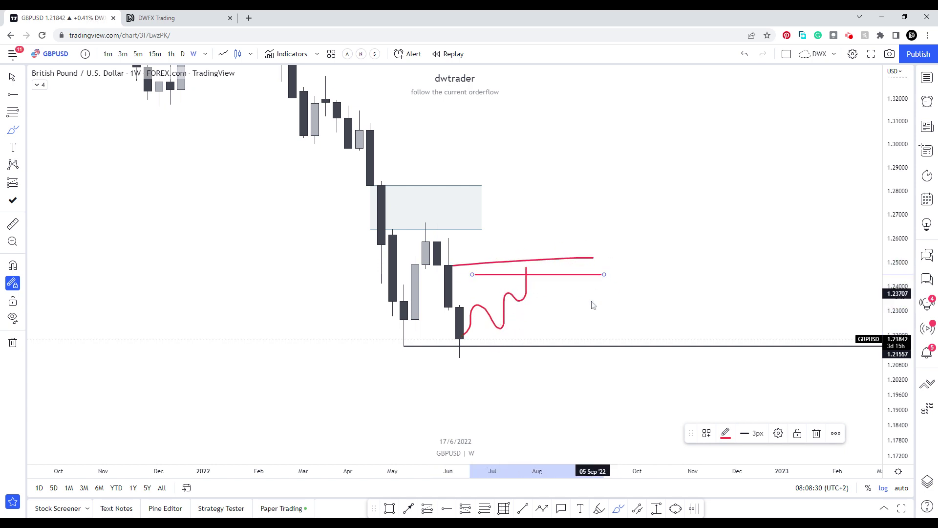
drag(526, 269, 627, 423)
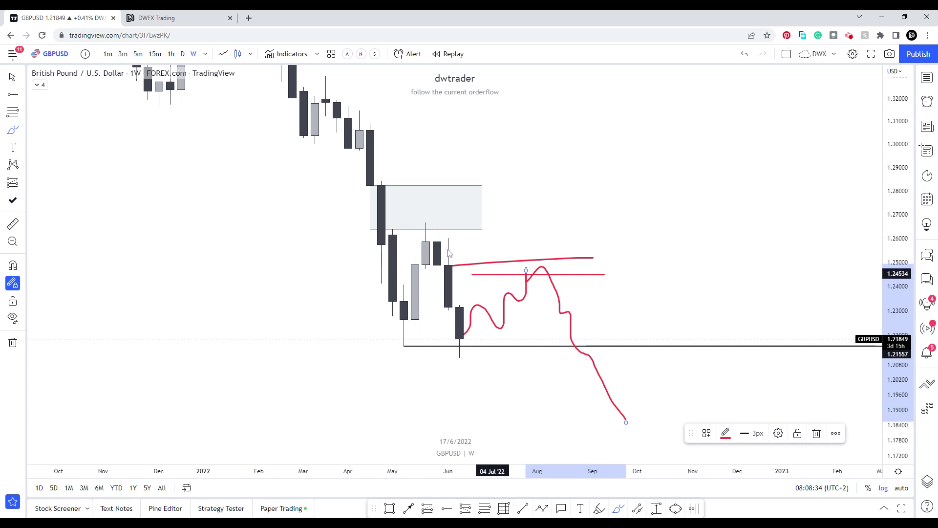
key(ctrl+z)
key(ctrl+z)
key(ctrl+z)
key(ctrl+z)
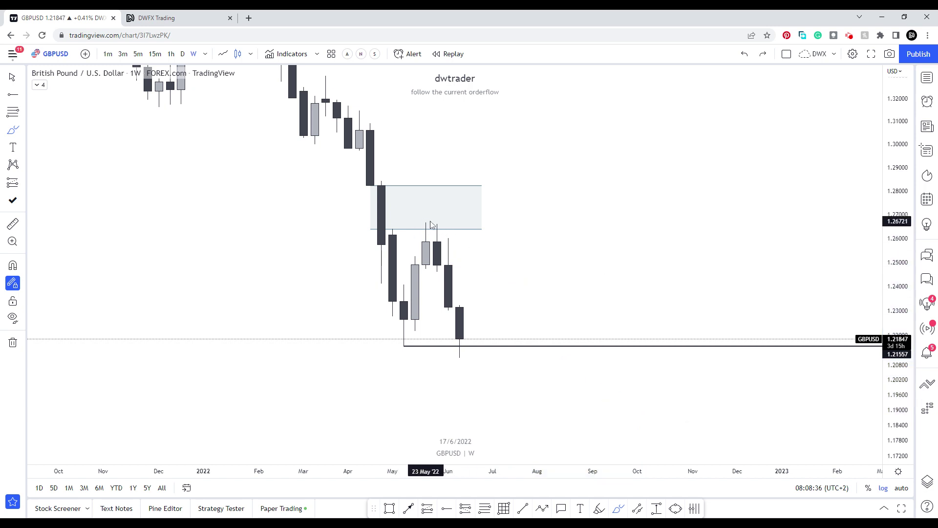
drag(417, 222, 570, 218)
drag(546, 277, 544, 275)
click(541, 218)
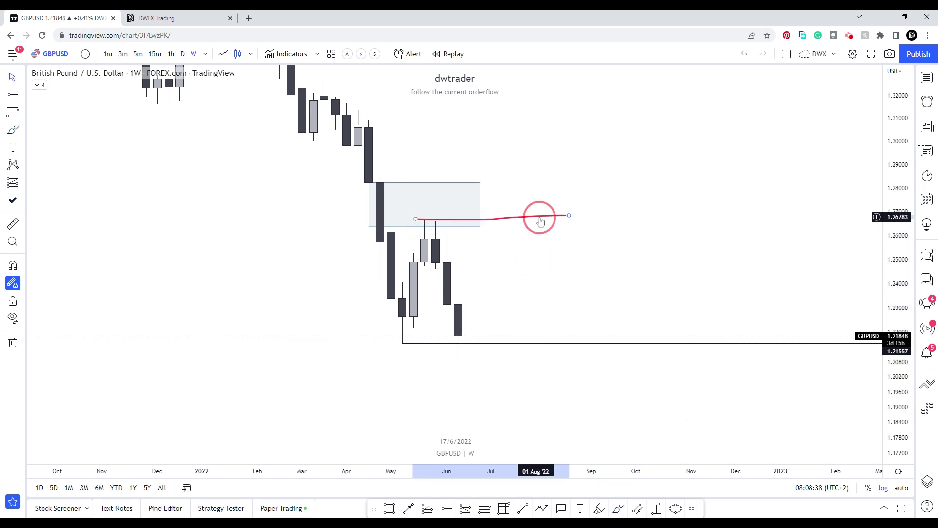
key(Delete)
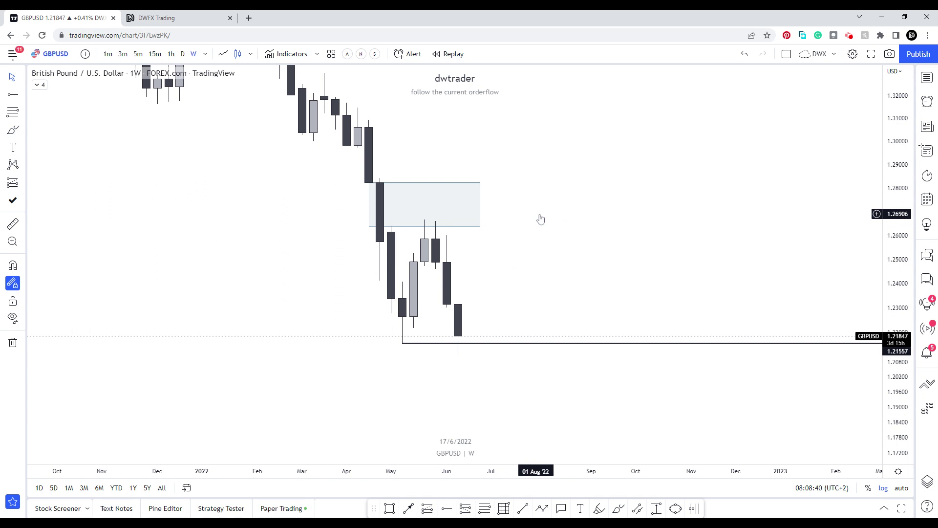
scroll(536, 214, down, 5)
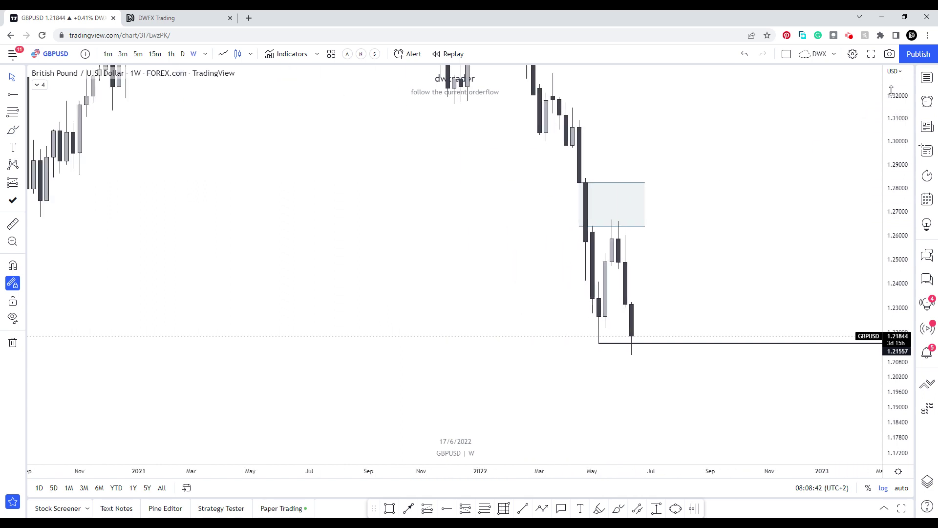
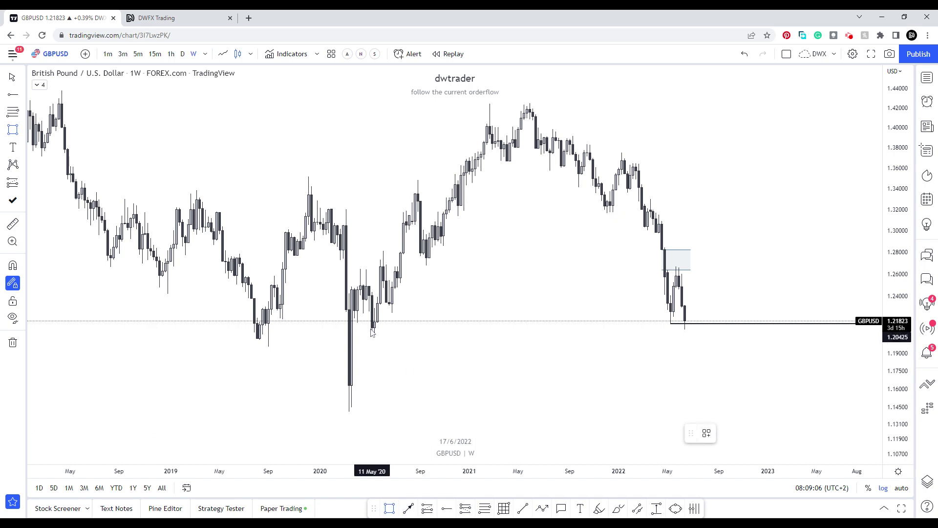
Step: Draw a trial zone box across the May 2020 lows, then delete it
mouse_move(374, 309)
mouse_down()
mouse_move(754, 316)
mouse_move(779, 333)
mouse_up()
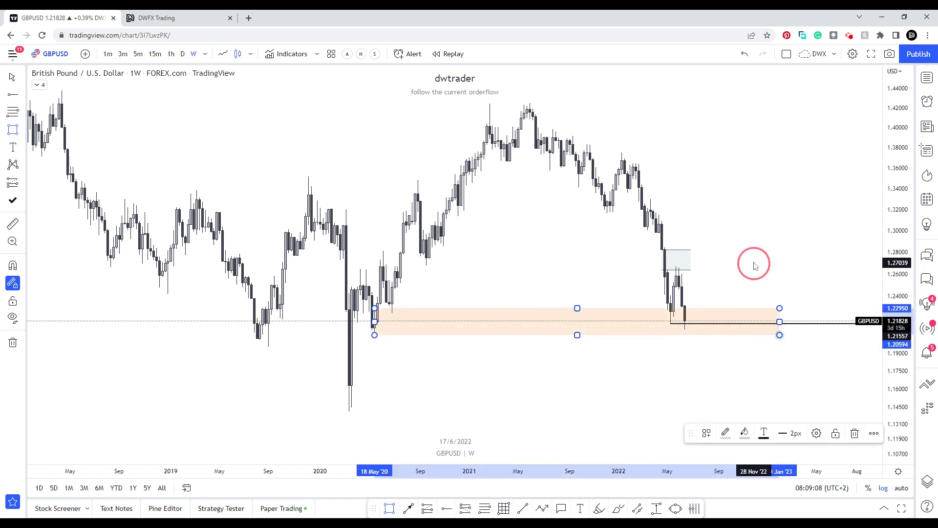
drag(749, 262, 670, 260)
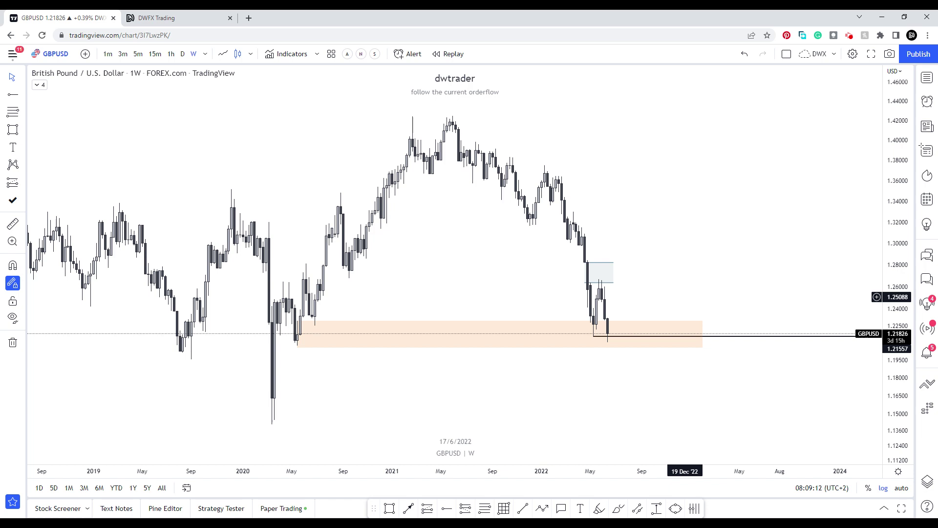
click(633, 325)
key(Delete)
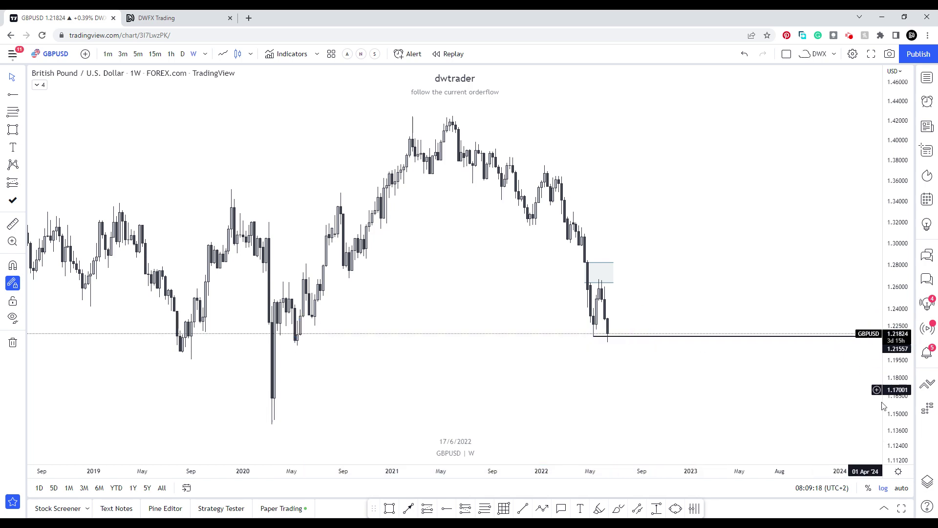
drag(897, 421, 727, 238)
scroll(557, 263, up, 7)
scroll(553, 264, up, 2)
drag(359, 323, 618, 241)
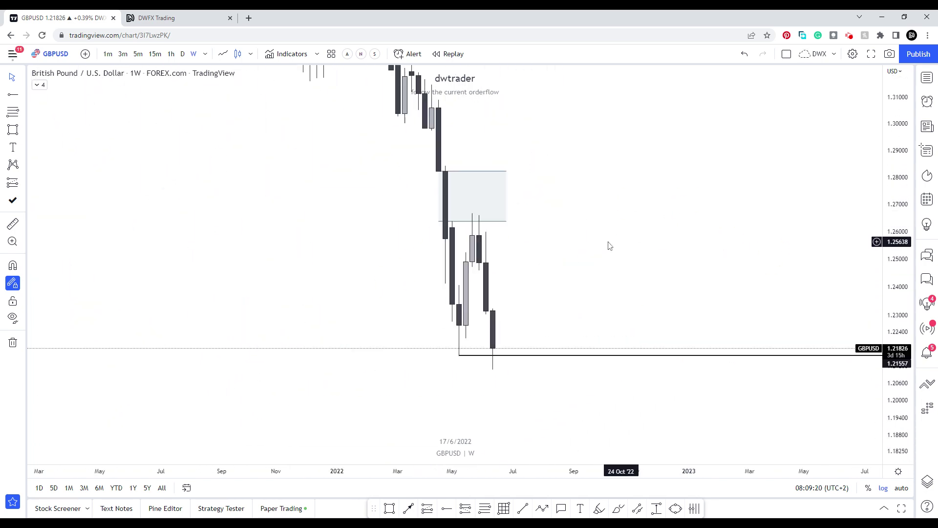
scroll(507, 251, up, 9)
drag(298, 258, 737, 222)
scroll(670, 213, down, 1)
drag(646, 188, 679, 247)
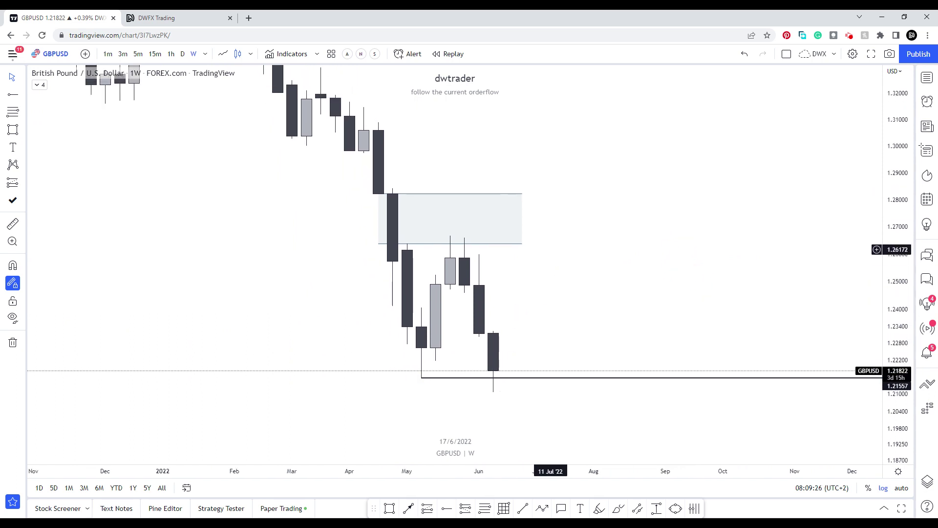
drag(695, 251, 690, 195)
click(674, 509)
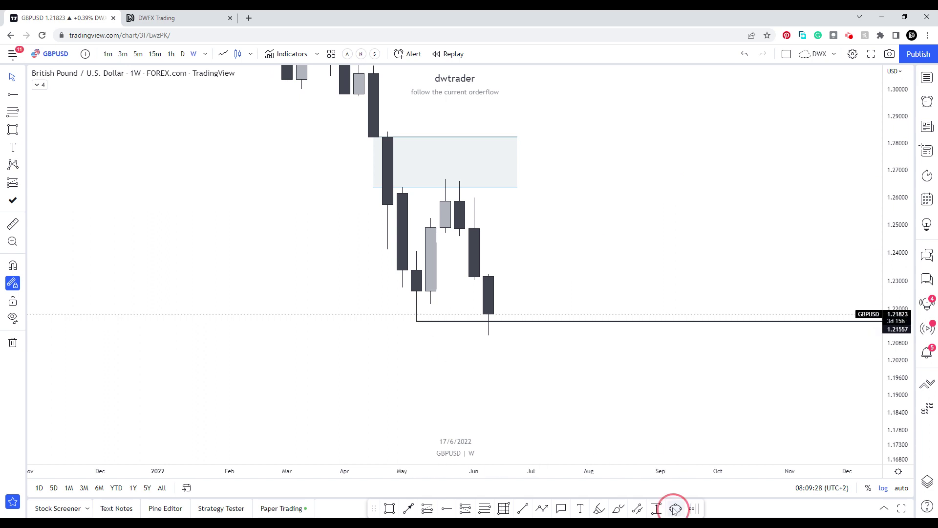
click(417, 320)
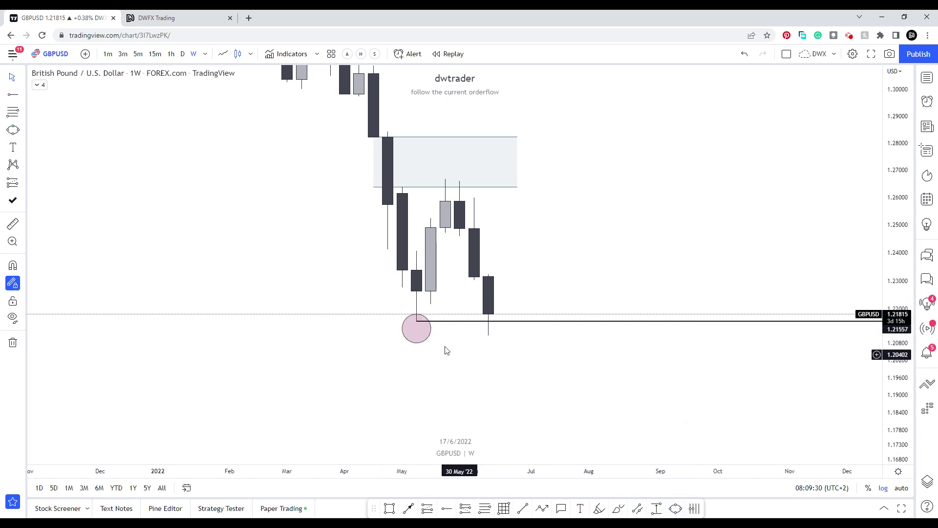
click(426, 331)
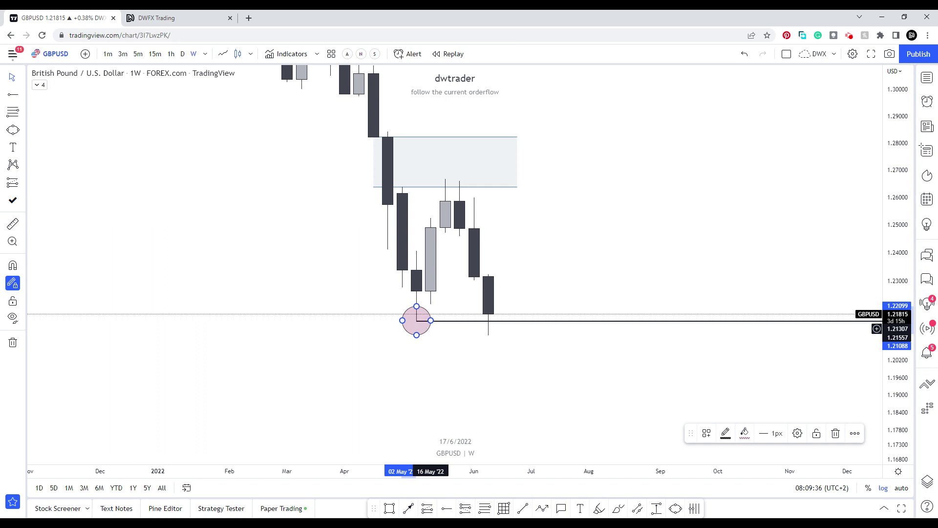
key(Delete)
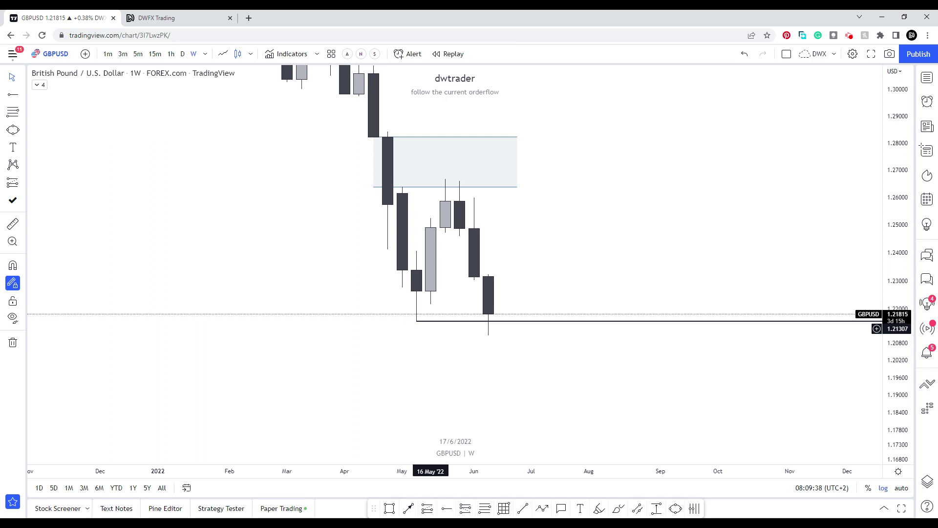
drag(898, 112, 898, 211)
scroll(718, 183, down, 2)
drag(702, 171, 618, 165)
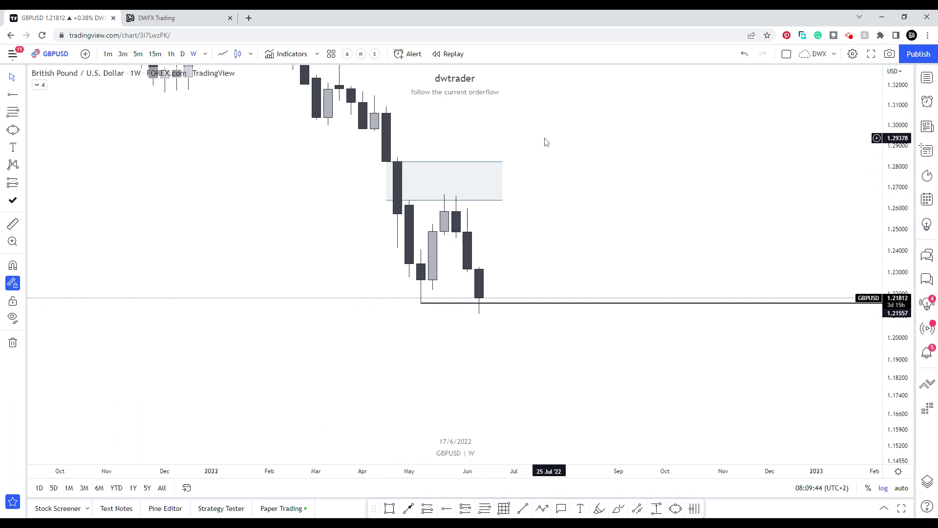
scroll(550, 282, down, 5)
scroll(575, 245, up, 3)
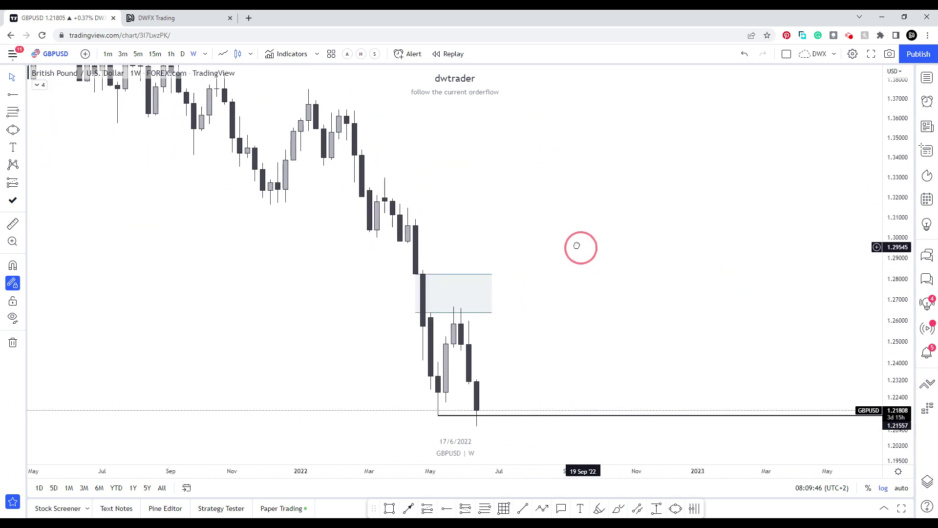
drag(617, 284, 597, 258)
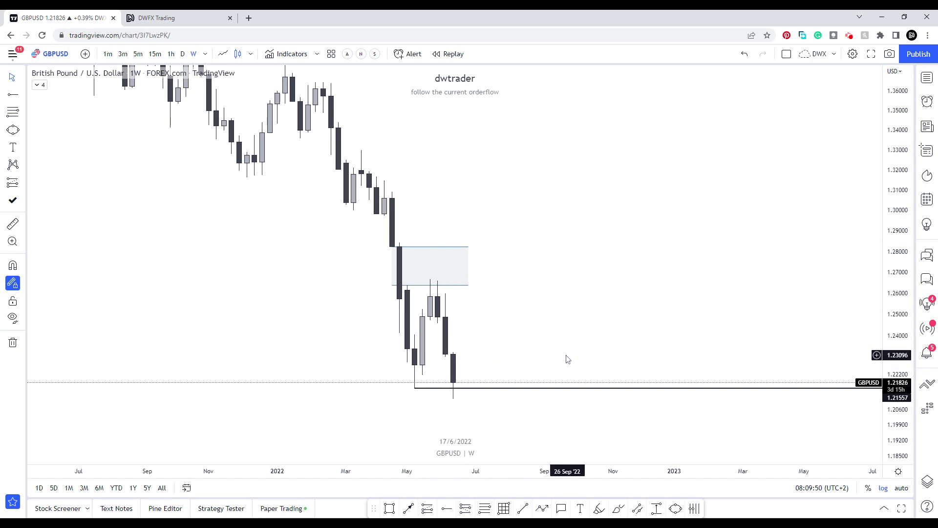
drag(567, 359, 504, 312)
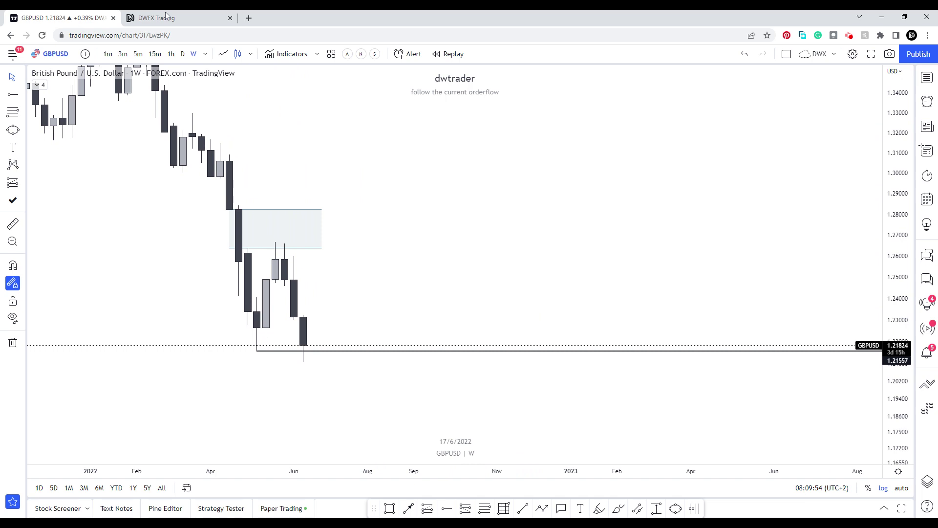
drag(429, 251, 451, 257)
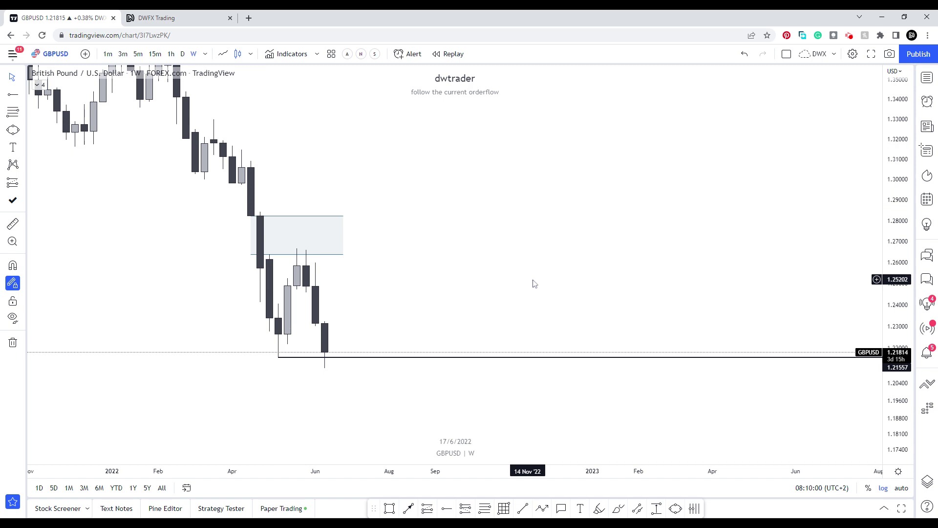
drag(492, 293, 561, 298)
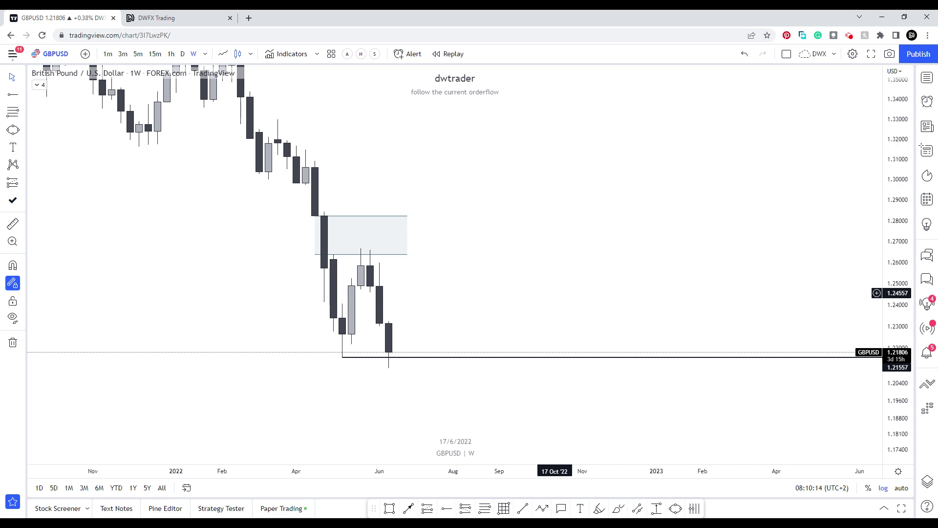
drag(521, 297, 635, 285)
scroll(591, 272, up, 1)
drag(898, 129, 895, 195)
scroll(728, 224, down, 1)
drag(696, 231, 679, 255)
drag(900, 388, 897, 237)
drag(699, 297, 436, 357)
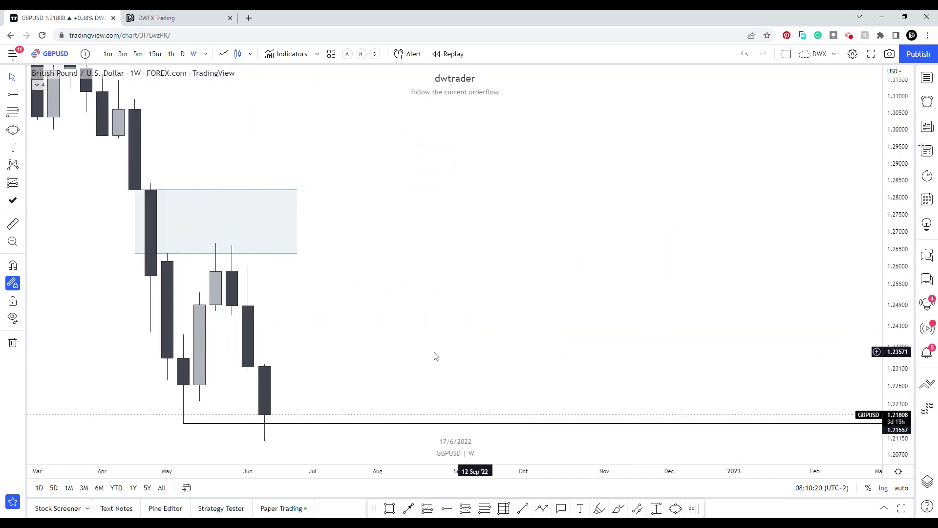
scroll(496, 352, up, 3)
drag(681, 288, 537, 280)
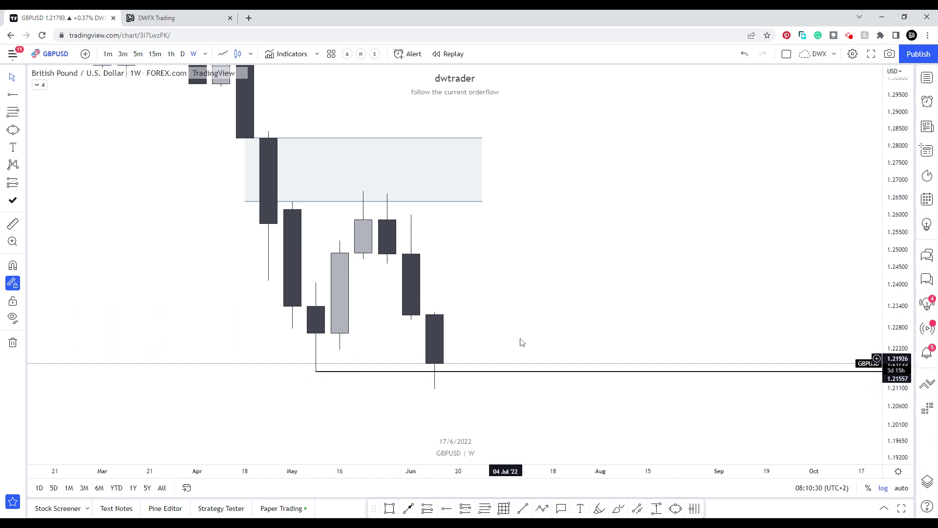
Step: Switch GBPUSD to daily candles and narrow the upper zone to about 1.264–1.270
text(1d)
key(Return)
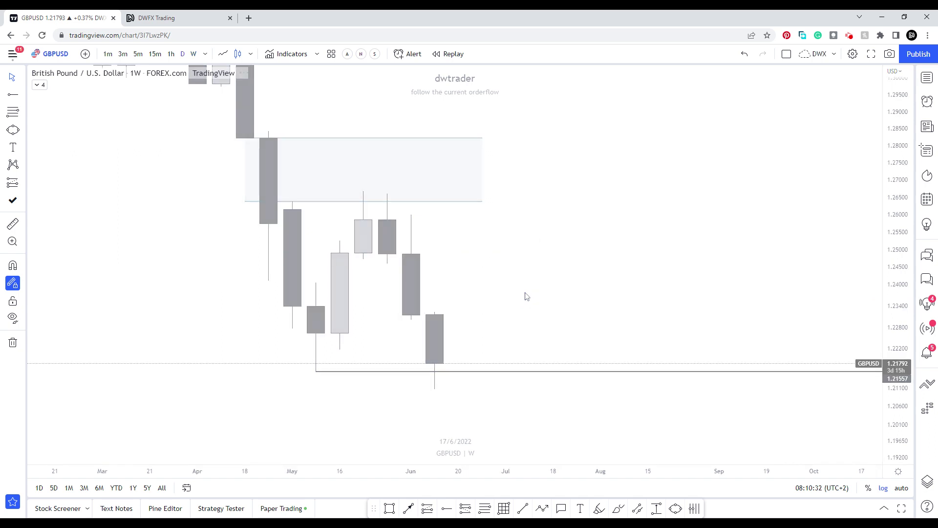
scroll(660, 272, down, 2)
drag(797, 262, 683, 273)
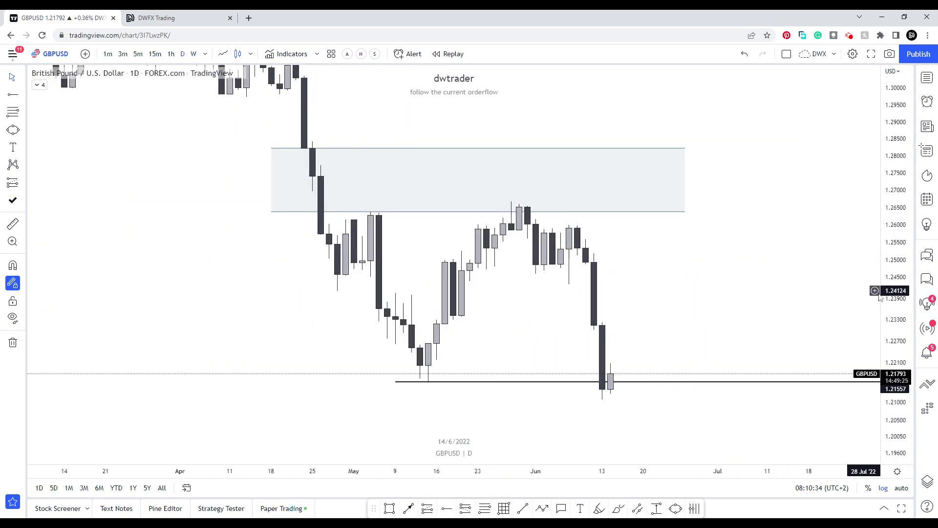
drag(897, 293, 897, 251)
drag(824, 260, 742, 303)
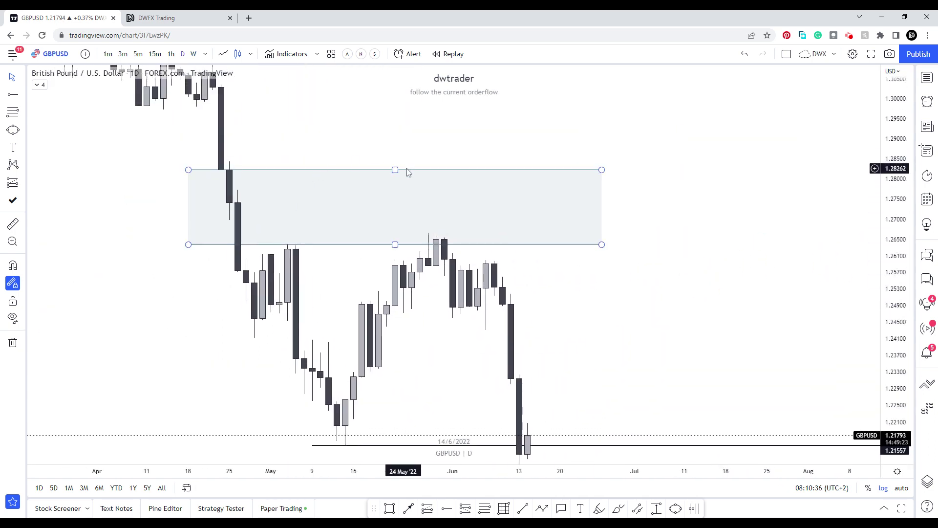
drag(395, 170, 395, 219)
click(391, 193)
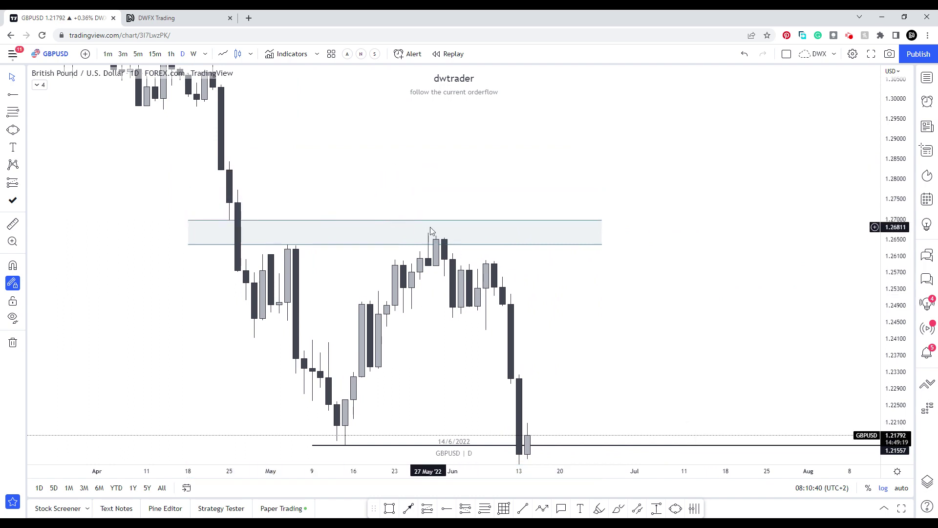
Step: Draw a new zone box from mid-May to 13 Jun around 1.2264–1.2317
drag(604, 301, 596, 233)
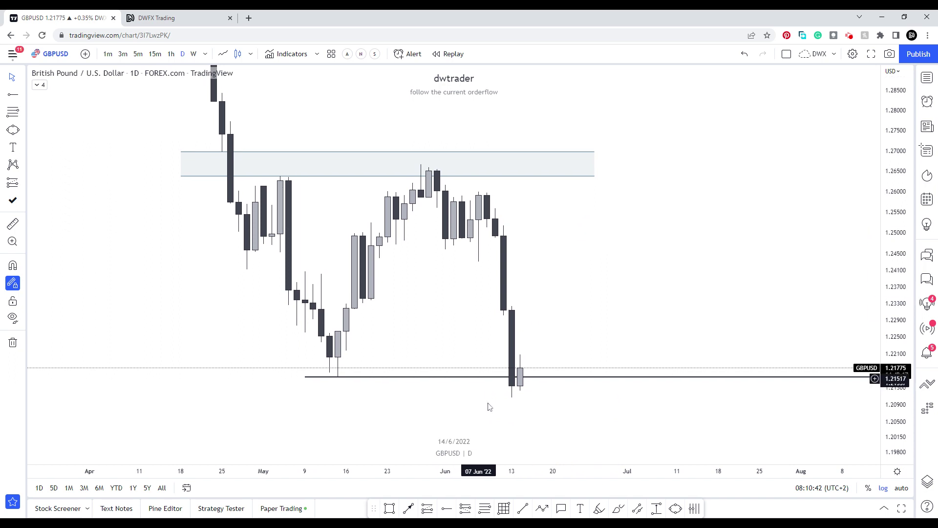
click(638, 510)
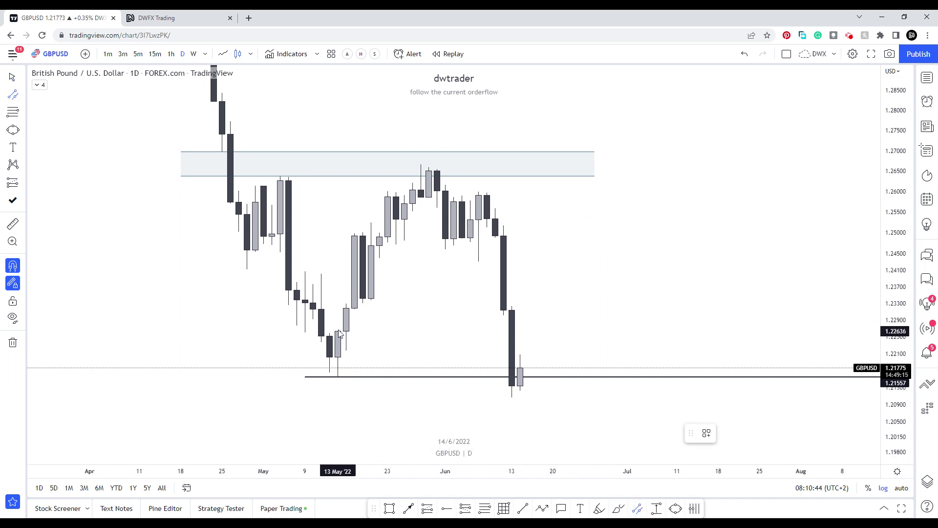
click(338, 331)
click(512, 309)
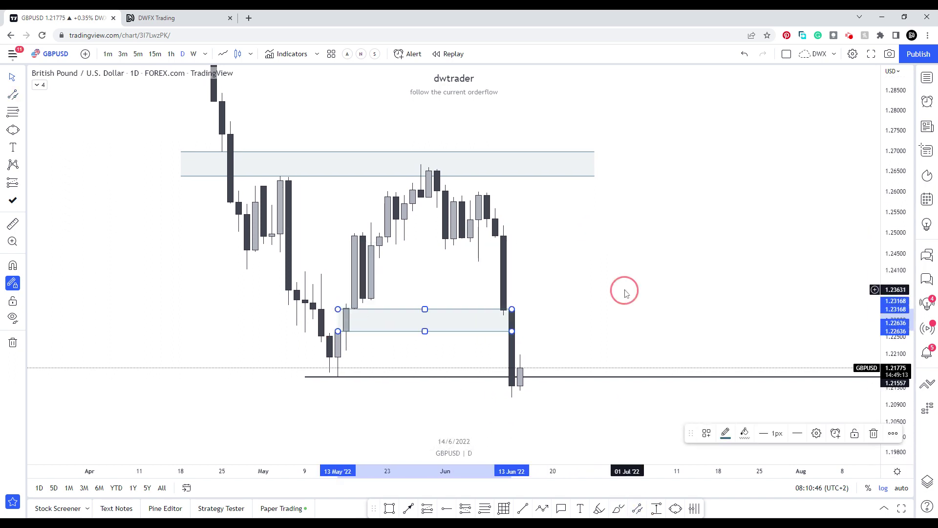
click(625, 292)
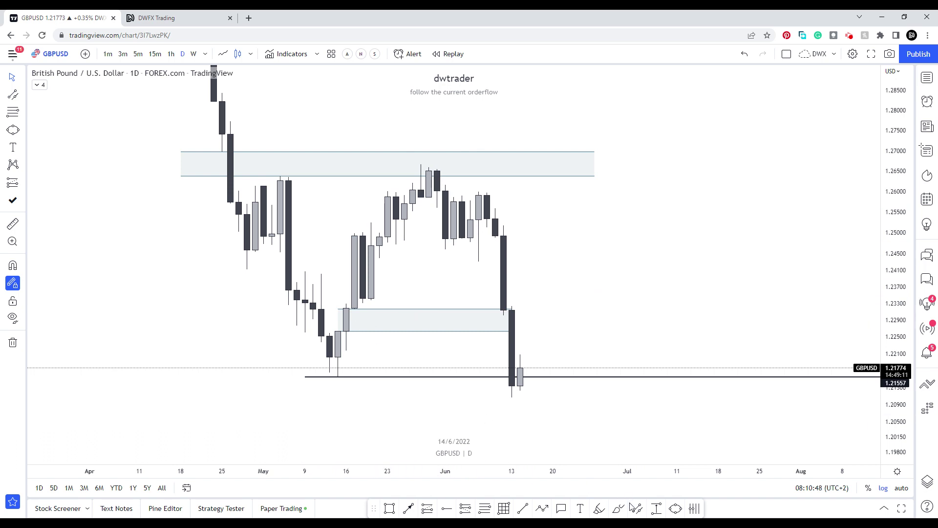
Step: Sketch red circles and a projected drop with the brush, then undo them
drag(352, 304, 356, 305)
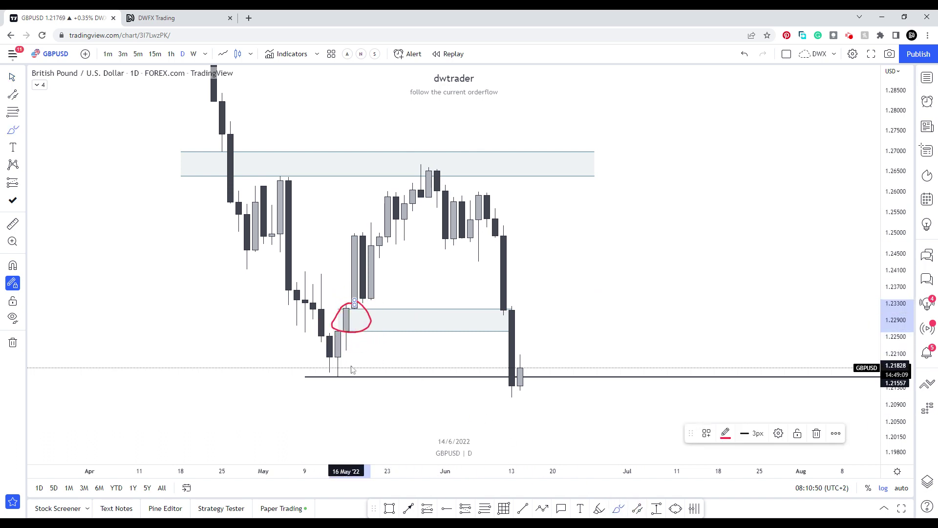
mouse_move(345, 365)
mouse_down()
mouse_move(349, 398)
mouse_move(330, 370)
mouse_up()
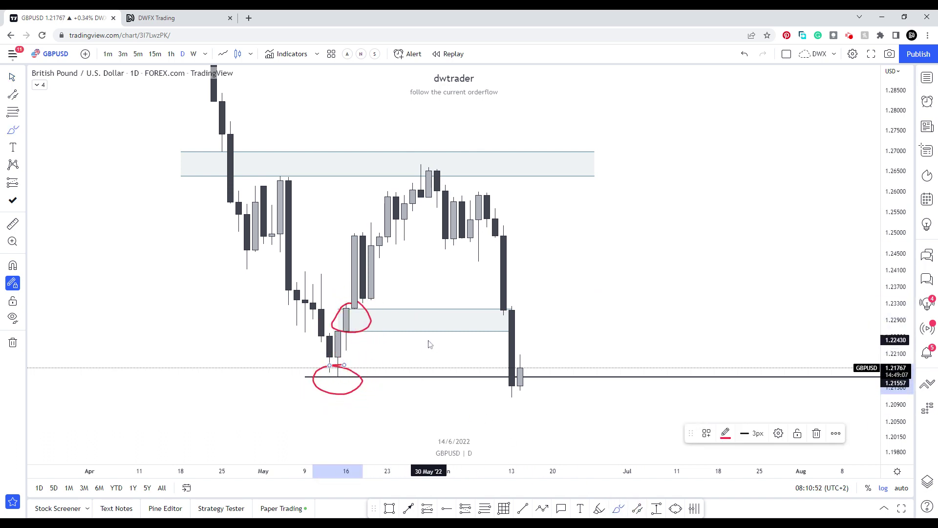
drag(479, 201, 528, 406)
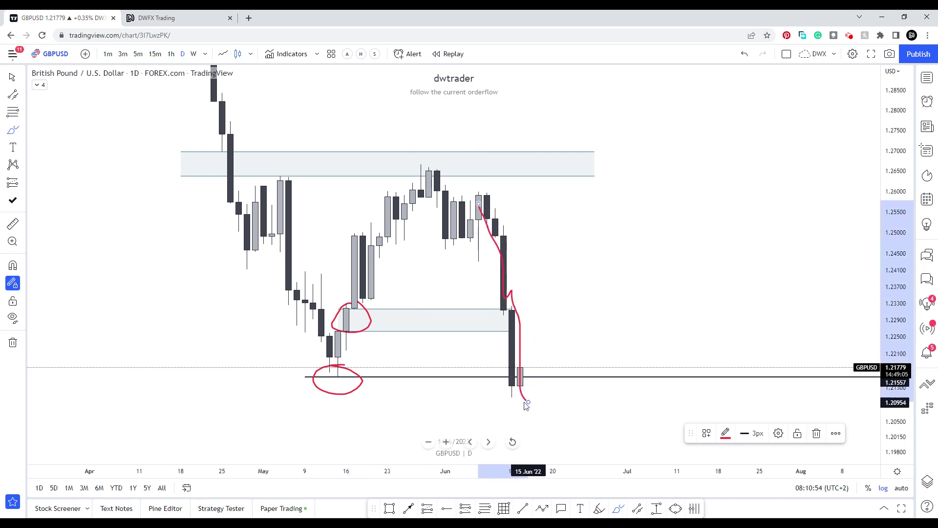
key(ctrl+z)
key(ctrl+z)
key(ctrl+z)
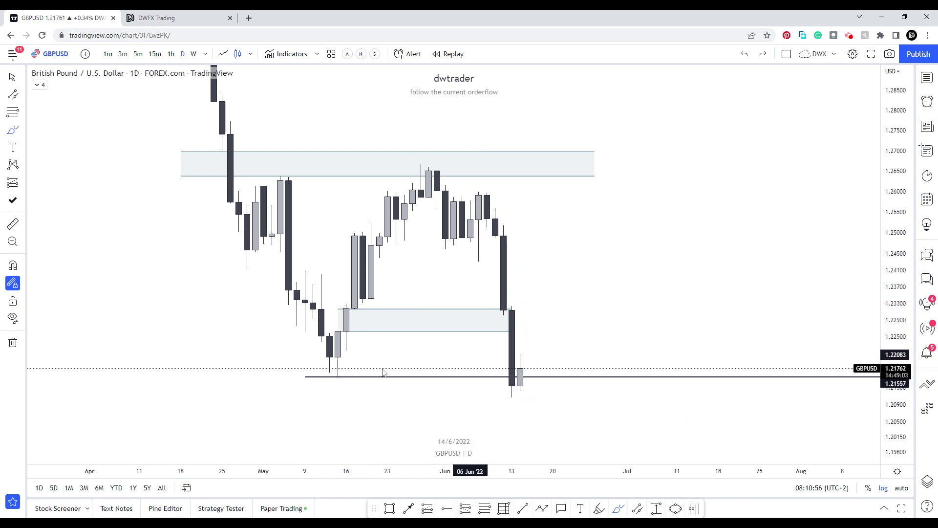
key(ctrl+z)
key(ctrl+z)
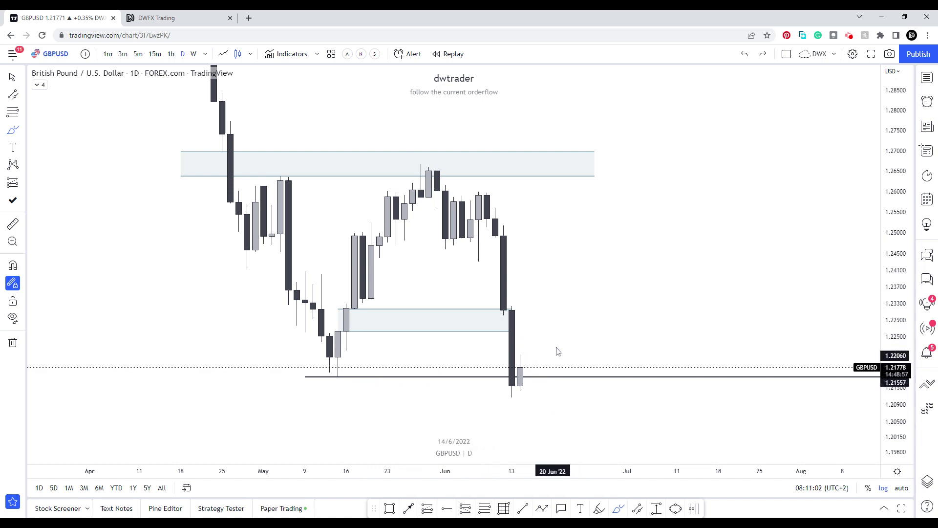
right_click(542, 241)
drag(482, 166, 625, 314)
scroll(491, 184, left, 10)
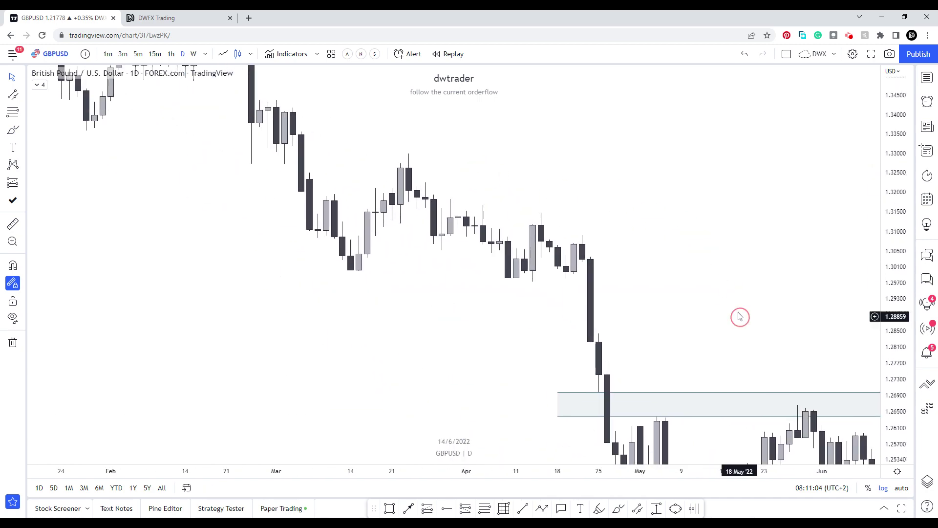
scroll(787, 380, down, 5)
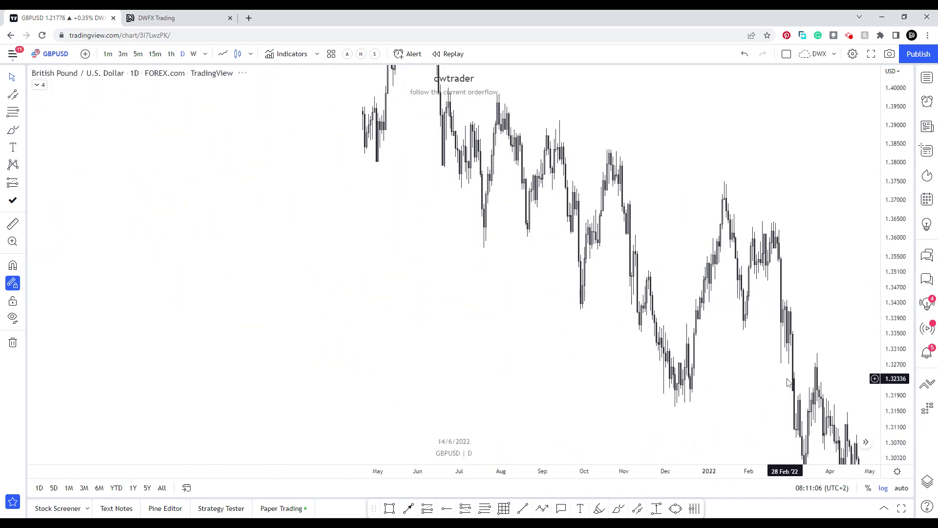
drag(434, 318, 481, 191)
drag(802, 315, 246, 317)
scroll(301, 336, up, 3)
drag(350, 270, 384, 52)
drag(316, 232, 439, 209)
key(ctrl+z)
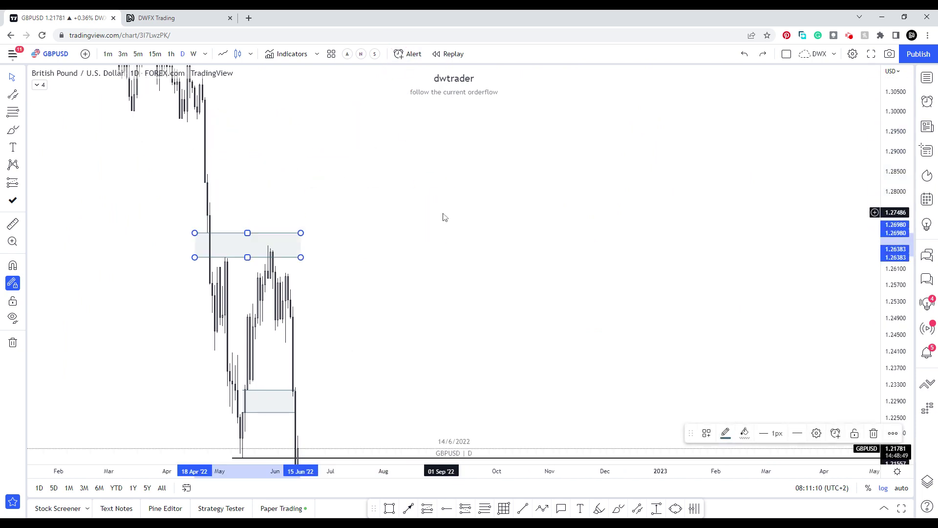
drag(322, 228, 572, 301)
scroll(570, 302, up, 5)
drag(356, 164, 461, 129)
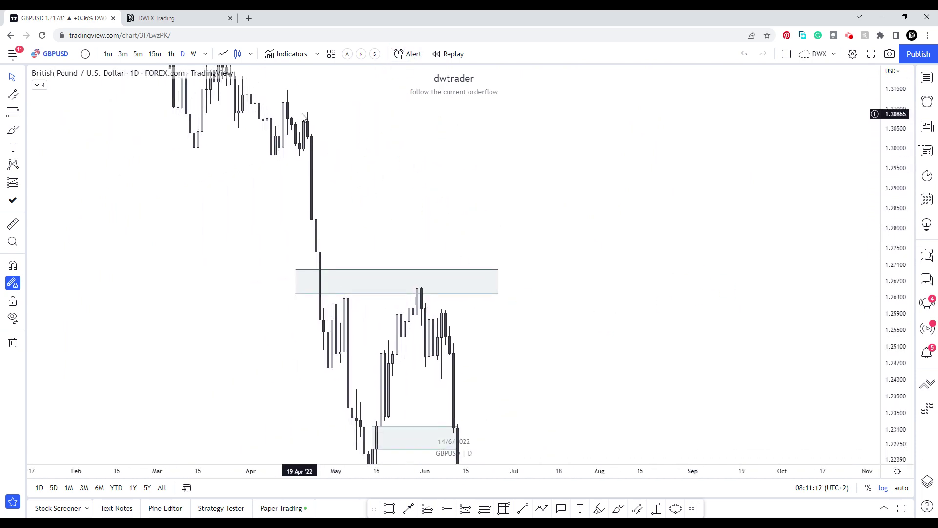
drag(384, 199, 483, 207)
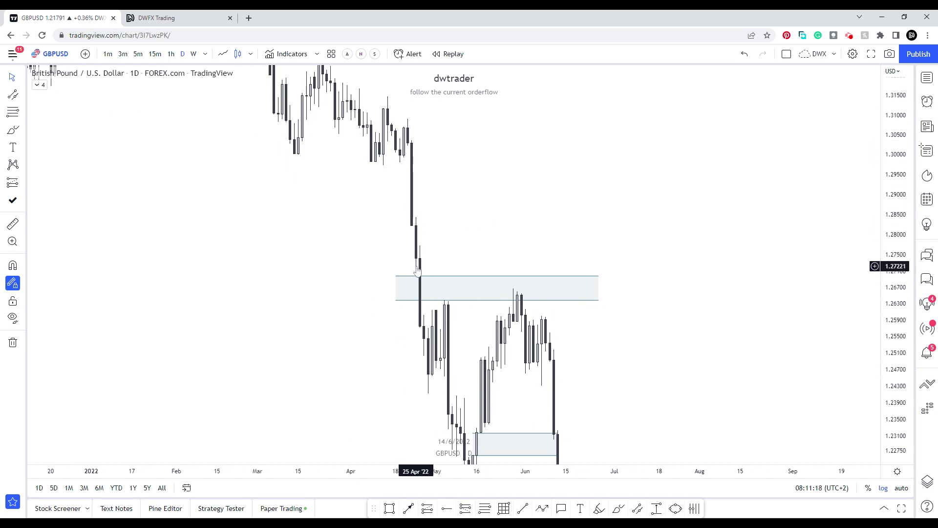
drag(395, 380, 327, 283)
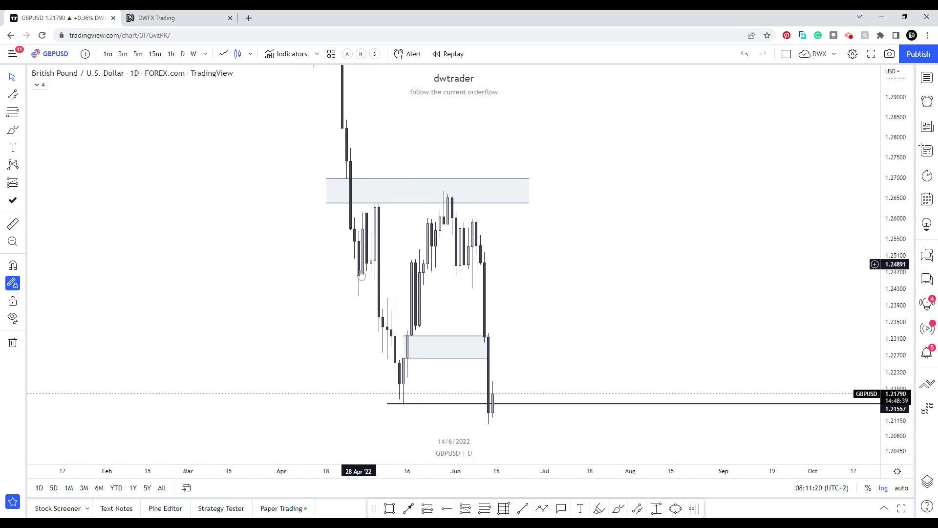
click(375, 204)
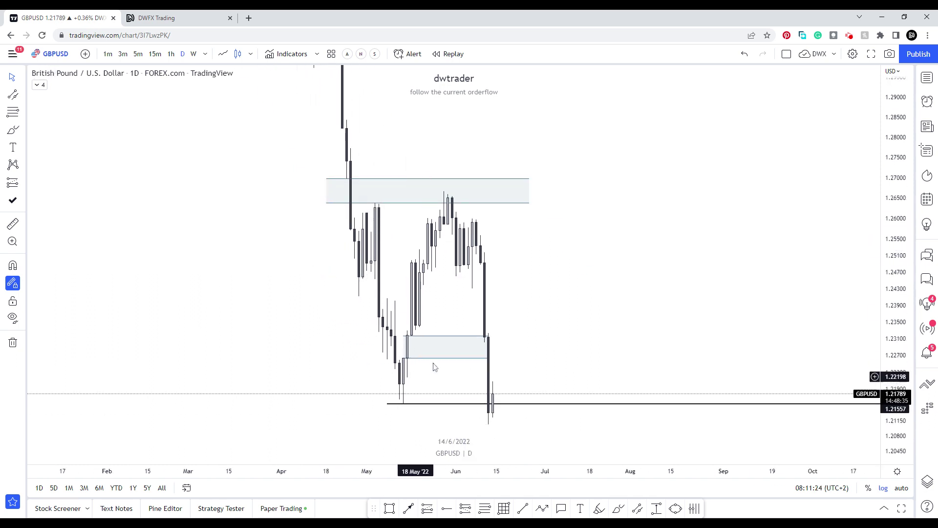
scroll(557, 329, up, 3)
drag(563, 296, 658, 282)
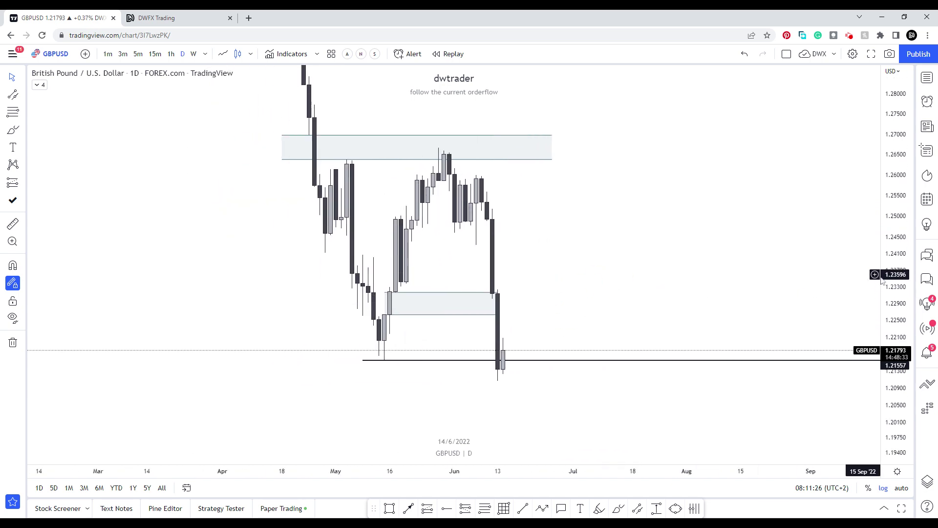
drag(887, 275, 809, 242)
scroll(708, 262, up, 2)
drag(527, 297, 579, 283)
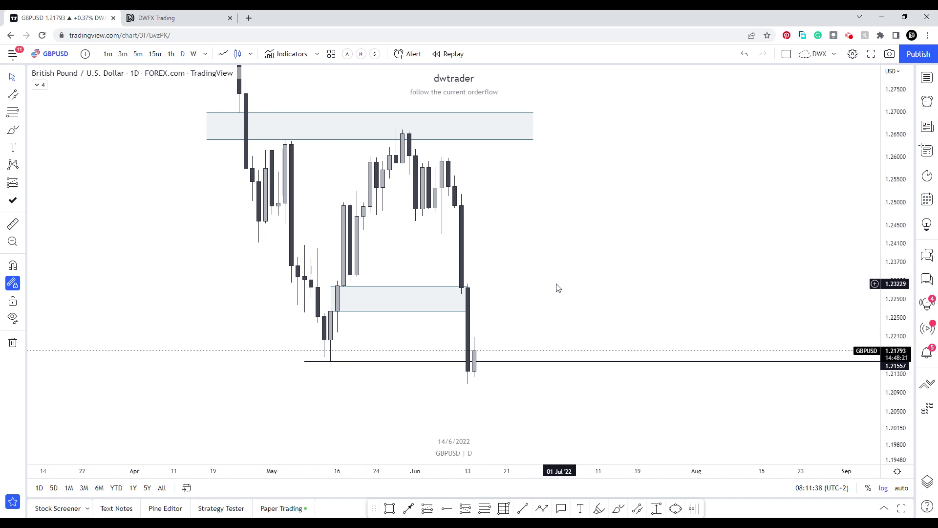
drag(558, 287, 533, 271)
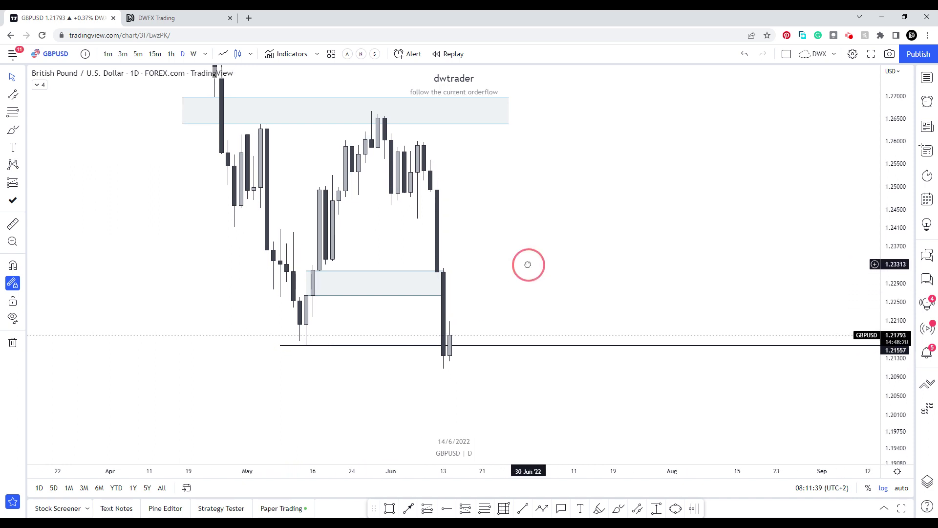
click(619, 509)
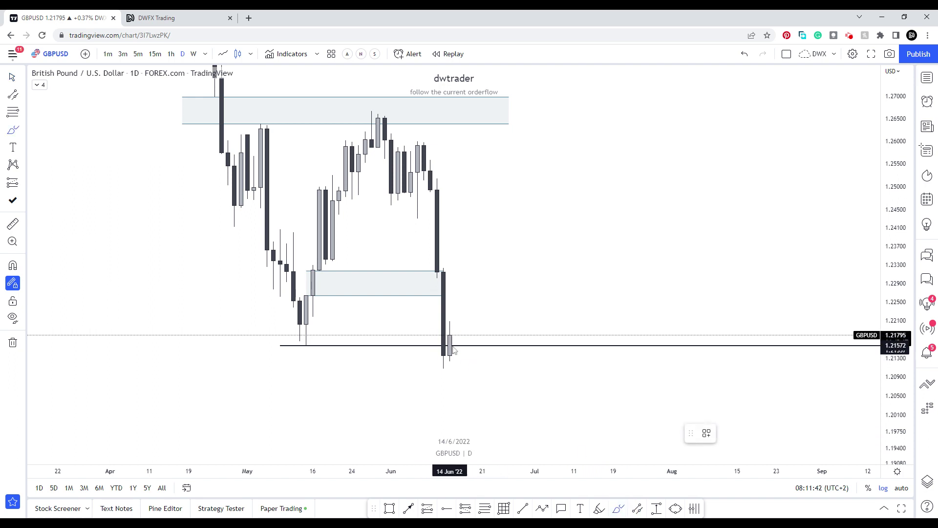
mouse_move(454, 347)
mouse_down()
mouse_move(469, 339)
mouse_move(494, 283)
mouse_move(528, 263)
mouse_move(534, 216)
mouse_up()
drag(394, 219, 587, 215)
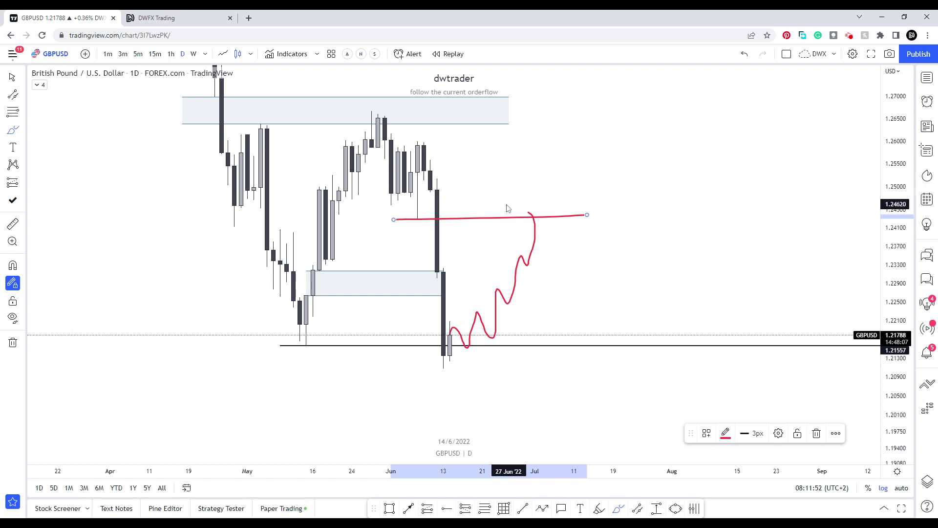
click(655, 509)
click(535, 343)
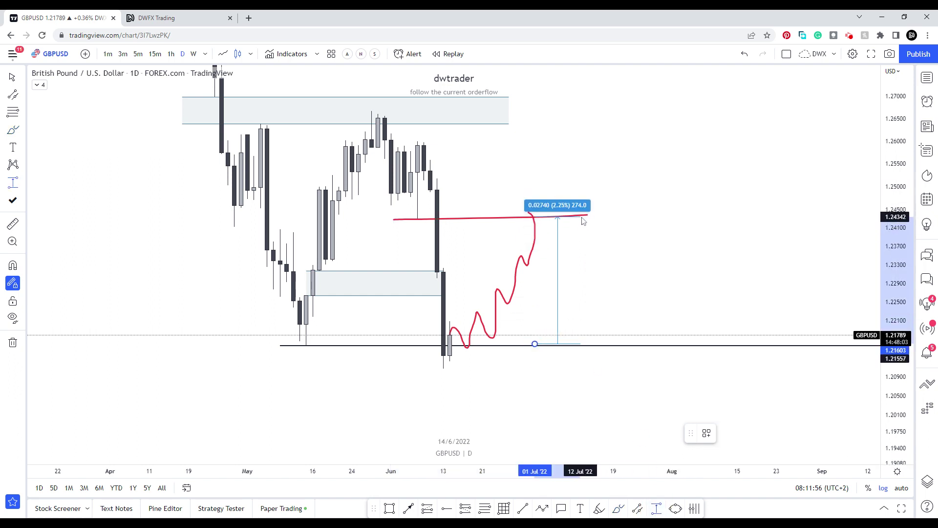
click(582, 219)
click(490, 308)
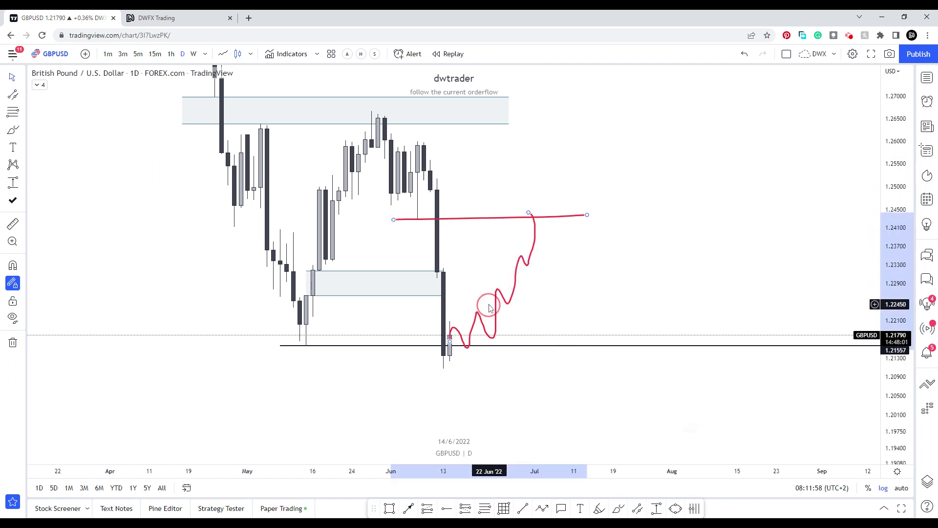
key(slash)
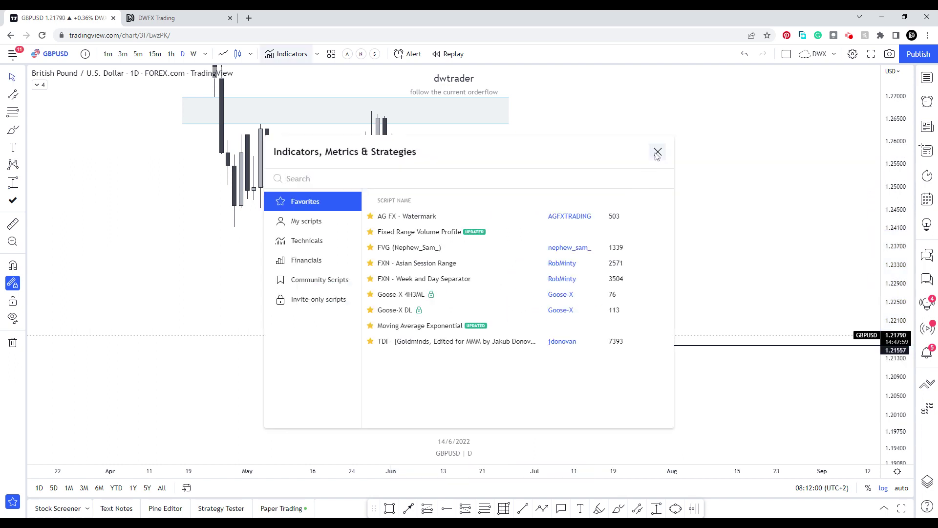
click(658, 152)
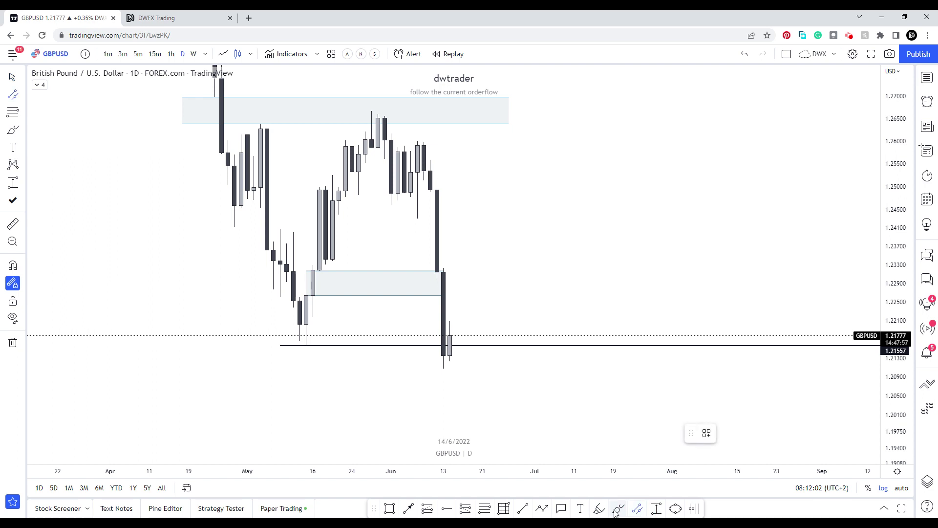
click(655, 510)
click(444, 362)
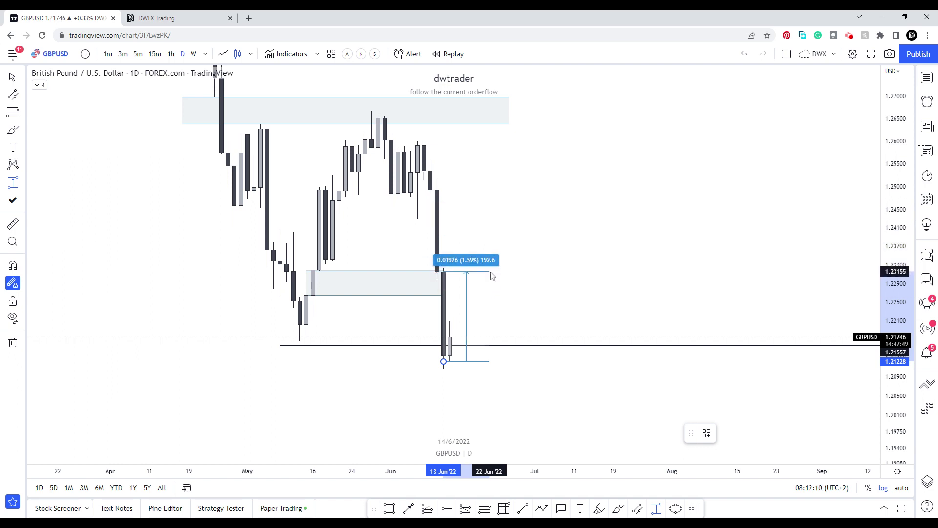
key(Escape)
drag(534, 216, 548, 206)
scroll(517, 244, up, 2)
drag(479, 227, 574, 268)
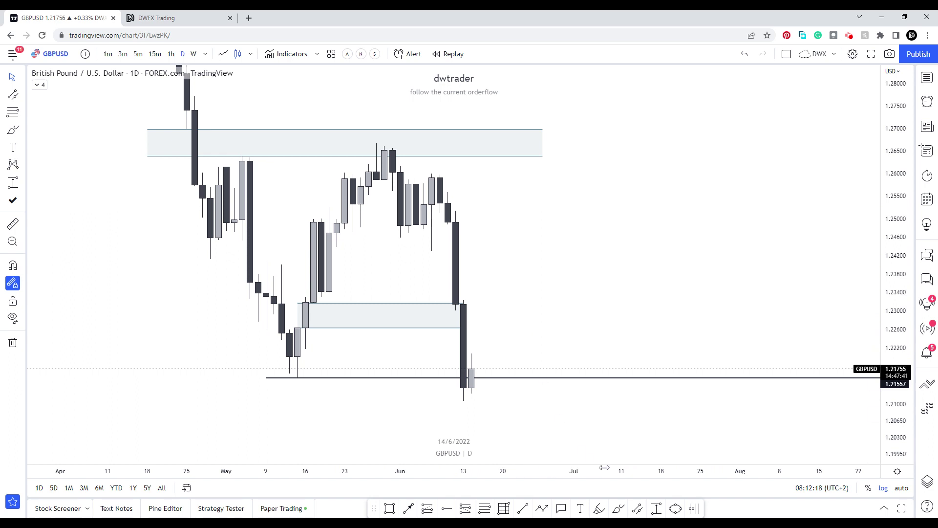
click(618, 509)
mouse_move(479, 374)
mouse_down()
mouse_move(524, 368)
mouse_move(576, 249)
mouse_up()
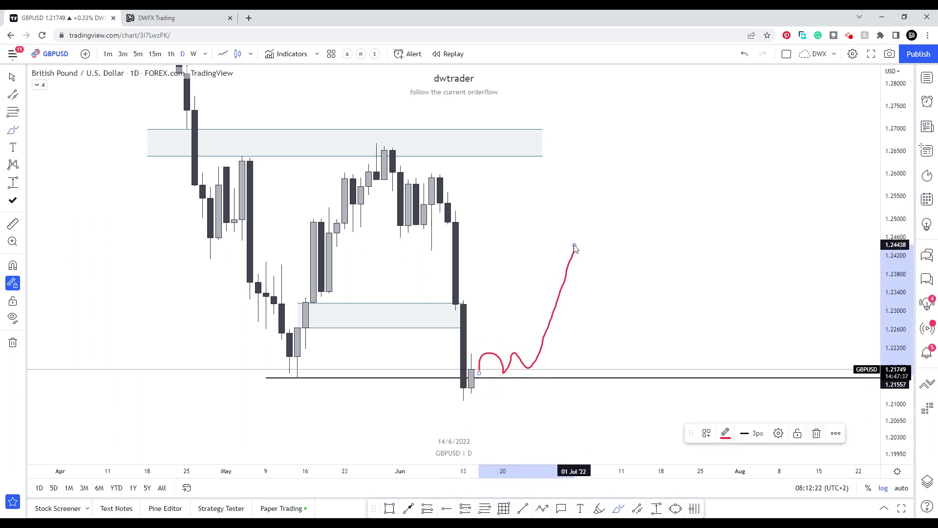
key(ctrl+z)
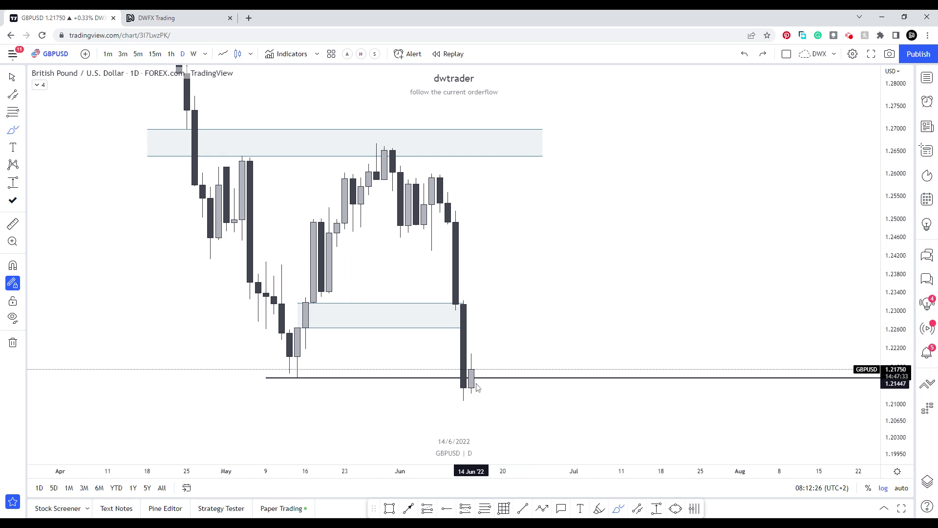
mouse_move(474, 377)
mouse_down()
mouse_move(488, 328)
mouse_move(538, 303)
mouse_move(574, 236)
mouse_up()
drag(402, 247, 637, 244)
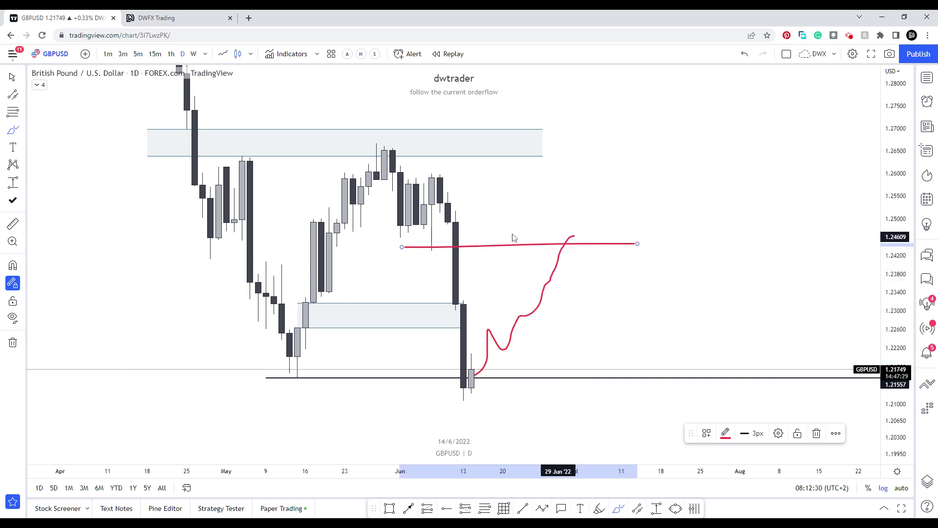
drag(418, 229, 661, 230)
mouse_move(560, 222)
mouse_down()
mouse_move(589, 214)
mouse_move(598, 252)
mouse_move(631, 244)
mouse_move(732, 399)
mouse_move(795, 466)
mouse_up()
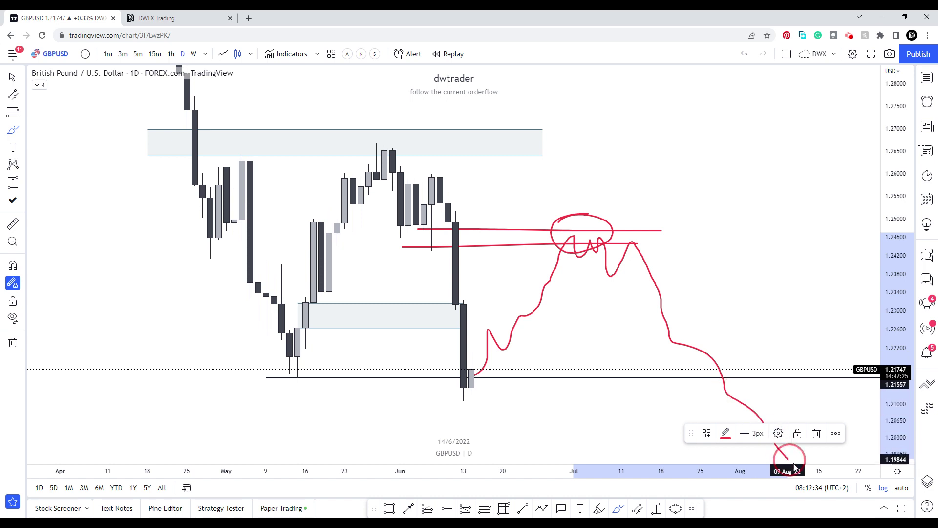
key(ctrl+z)
key(ctrl+z)
key(ctrl+z)
key(ctrl+z)
key(ctrl+z)
key(ctrl+z)
key(ctrl+z)
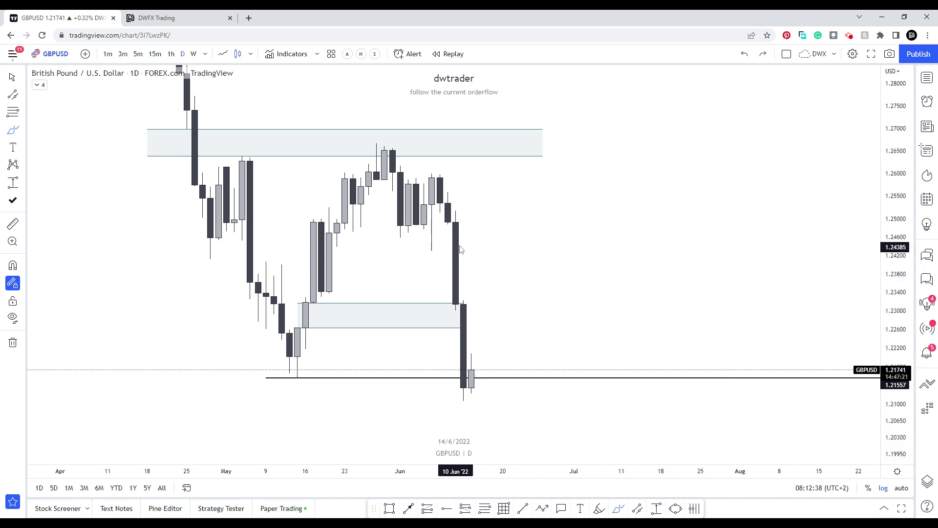
mouse_move(472, 373)
mouse_down()
mouse_move(516, 409)
mouse_move(520, 464)
mouse_up()
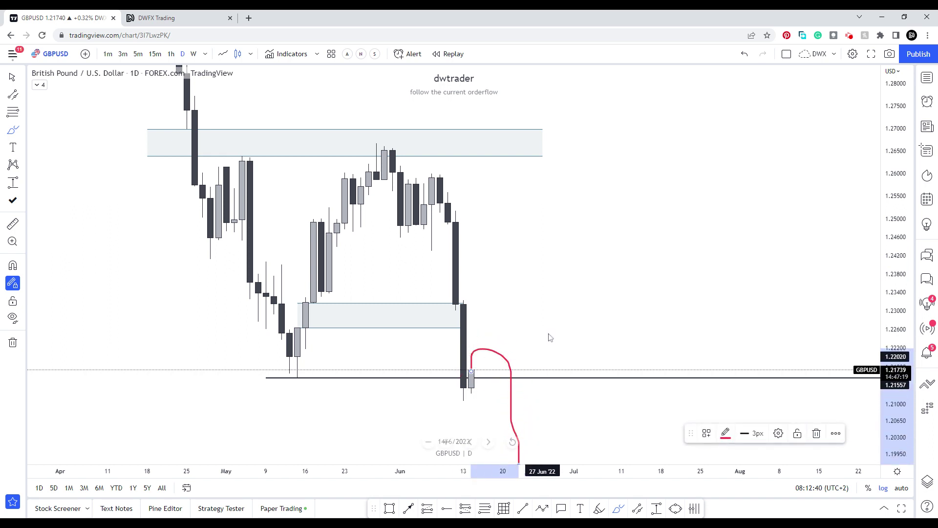
key(Escape)
drag(550, 308, 563, 189)
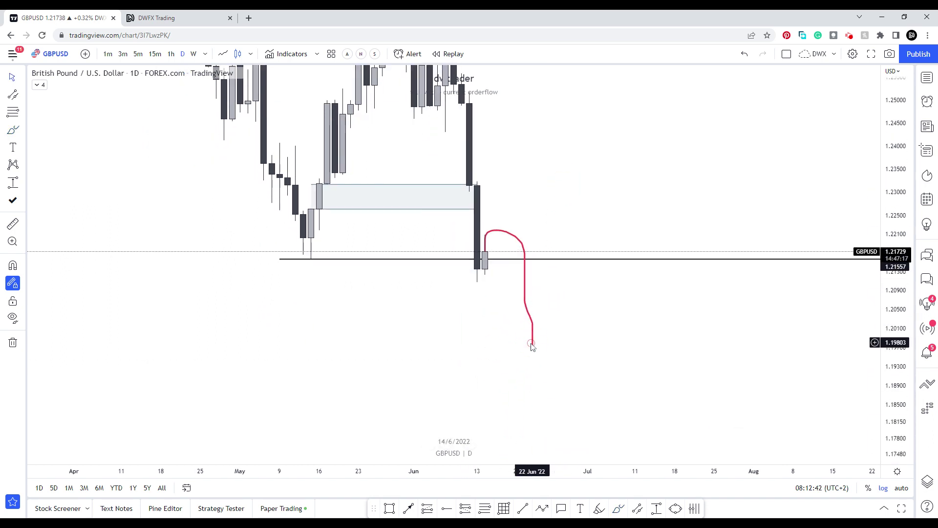
mouse_move(533, 345)
mouse_down()
mouse_move(533, 355)
mouse_move(532, 340)
mouse_up()
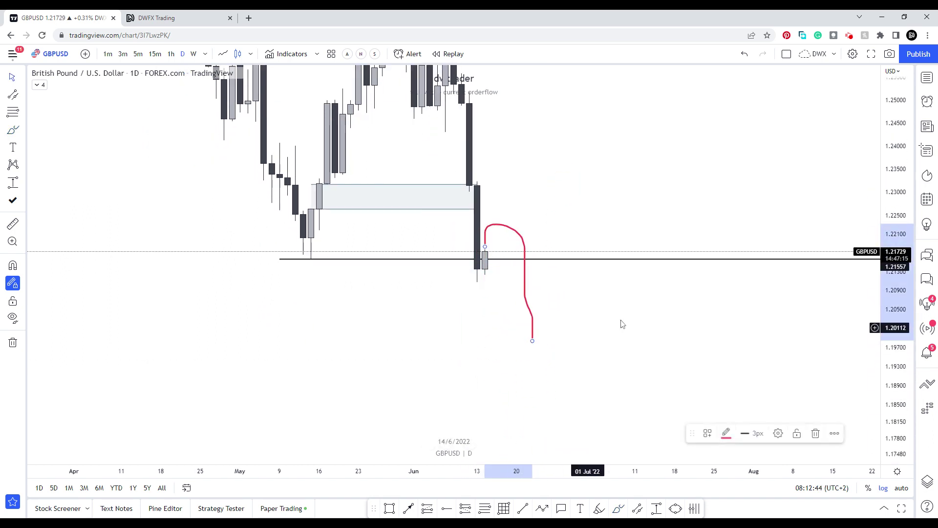
drag(618, 312, 605, 367)
drag(517, 171, 609, 355)
drag(416, 185, 653, 337)
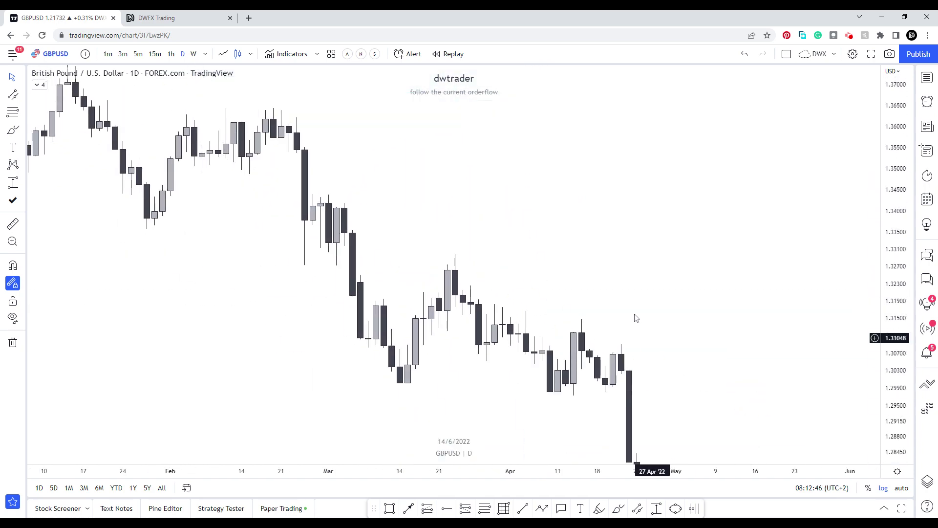
scroll(635, 318, down, 3)
mouse_move(518, 168)
mouse_down()
mouse_move(526, 182)
mouse_move(300, 32)
mouse_up()
mouse_move(413, 117)
mouse_down()
mouse_move(385, 34)
mouse_move(278, 10)
mouse_up()
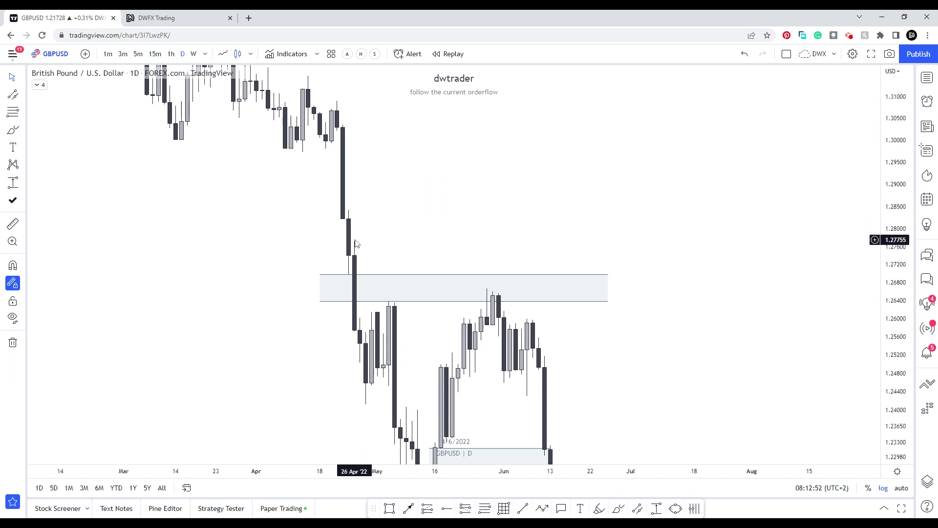
mouse_move(614, 380)
mouse_down()
mouse_move(603, 299)
mouse_move(538, 302)
mouse_move(583, 278)
mouse_up()
click(557, 292)
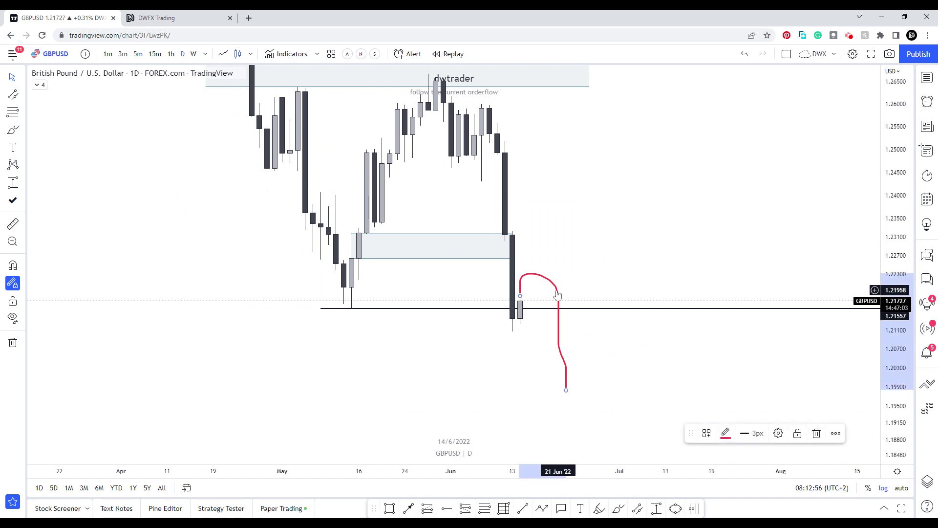
key(Delete)
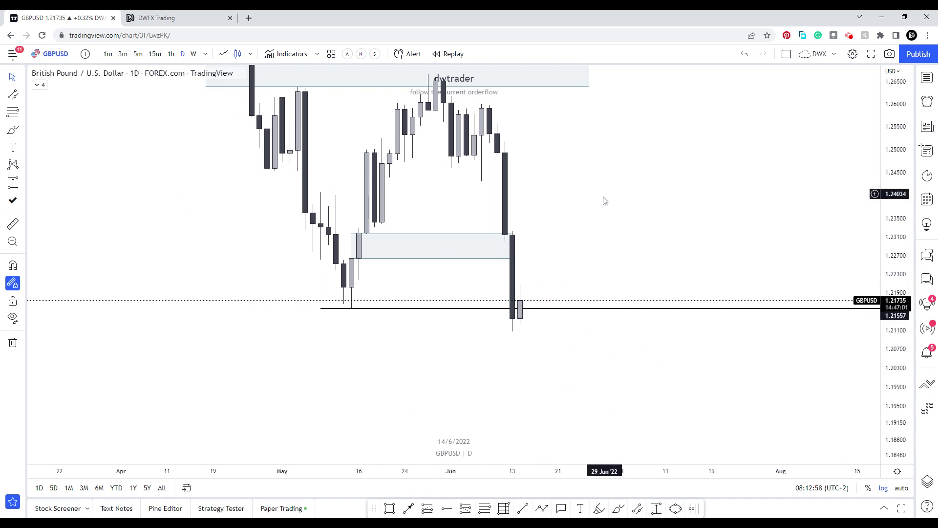
drag(613, 223, 611, 273)
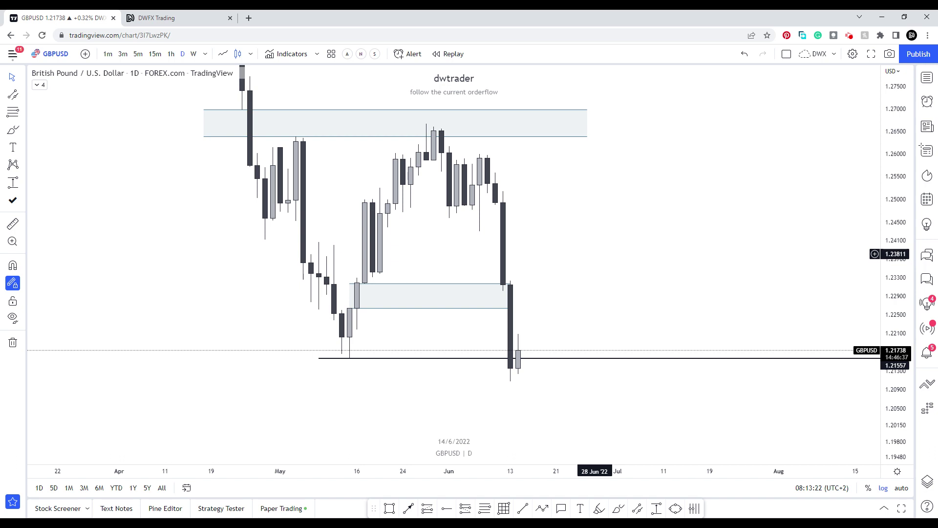
Step: Nudge the chart and enter 1h to change GBPUSD from daily to hourly candles
drag(595, 253, 599, 304)
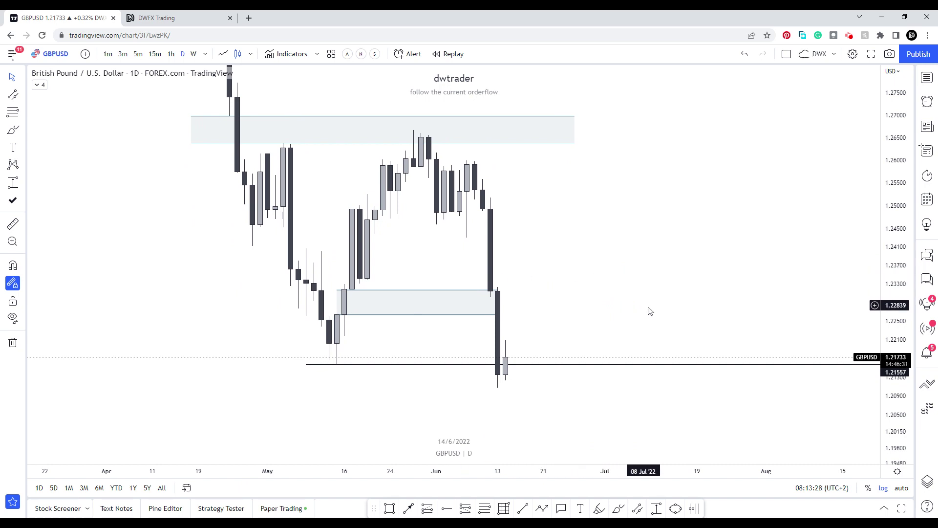
text(1h)
key(Return)
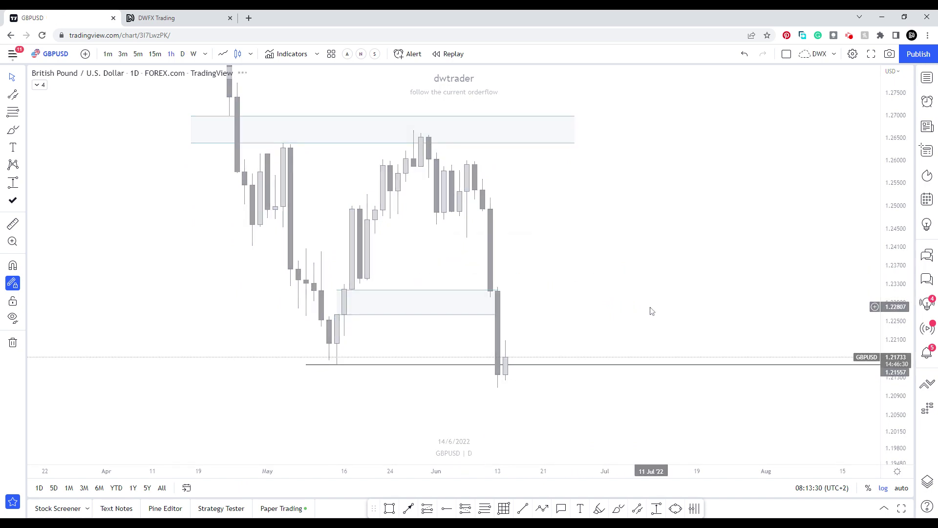
Step: Reframe the hourly chart and draw trend lines at the 1.2123 low and 1.2200 high
scroll(671, 340, down, 3)
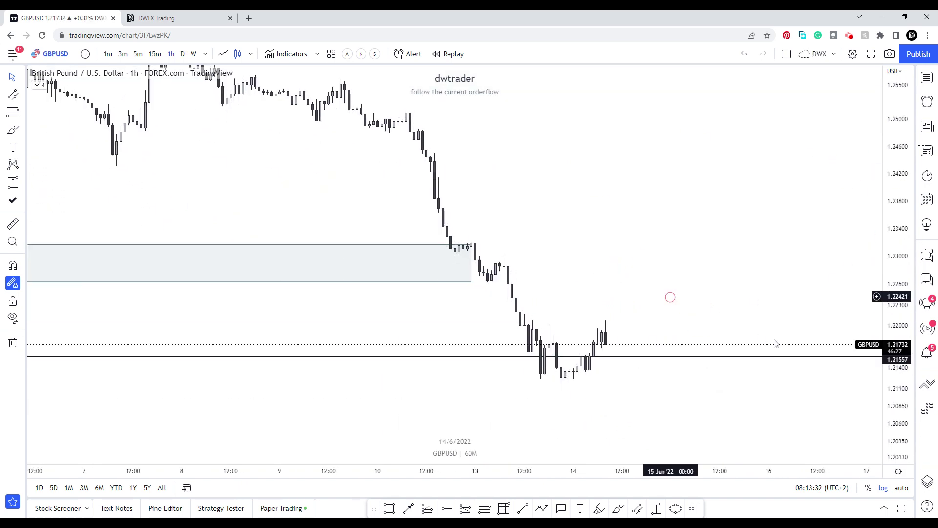
drag(898, 412, 897, 225)
scroll(662, 340, up, 7)
drag(444, 361, 616, 199)
drag(897, 142, 897, 240)
scroll(684, 196, down, 2)
drag(648, 150, 578, 208)
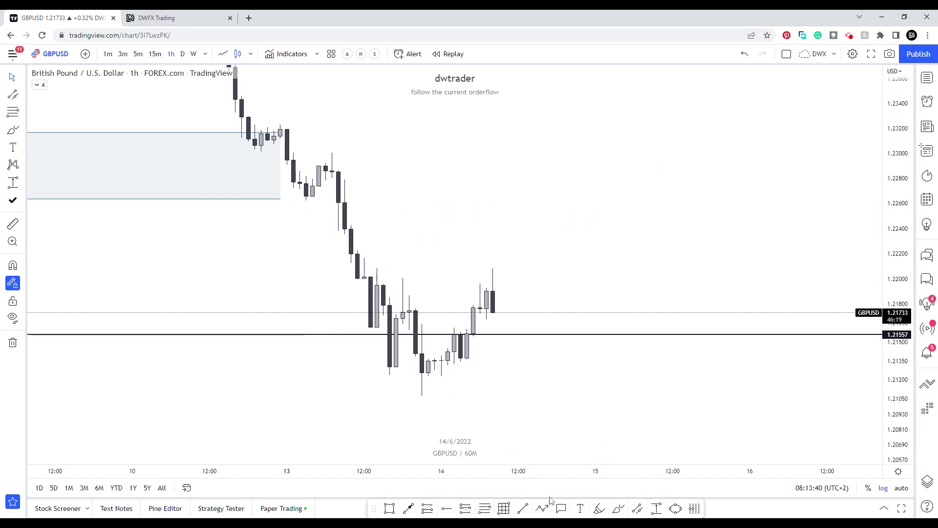
click(522, 508)
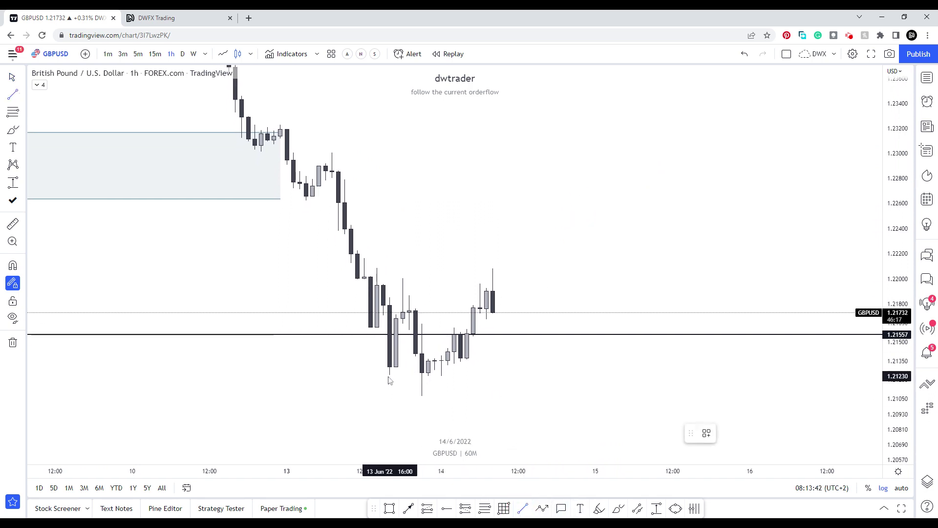
click(423, 385)
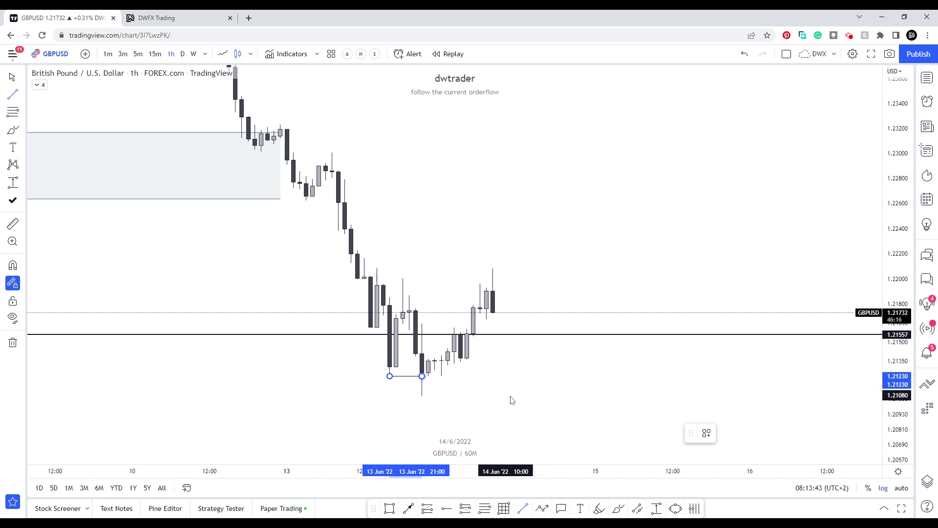
click(403, 279)
click(493, 279)
right_click(518, 268)
click(542, 256)
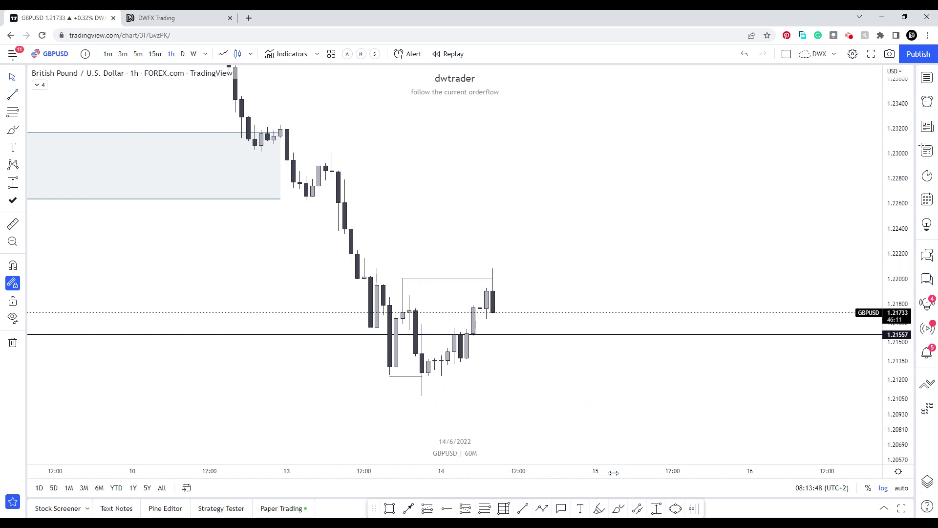
Step: Circle the latest wick in red and draw a horizontal line at 1.23107
click(619, 508)
drag(493, 267, 496, 265)
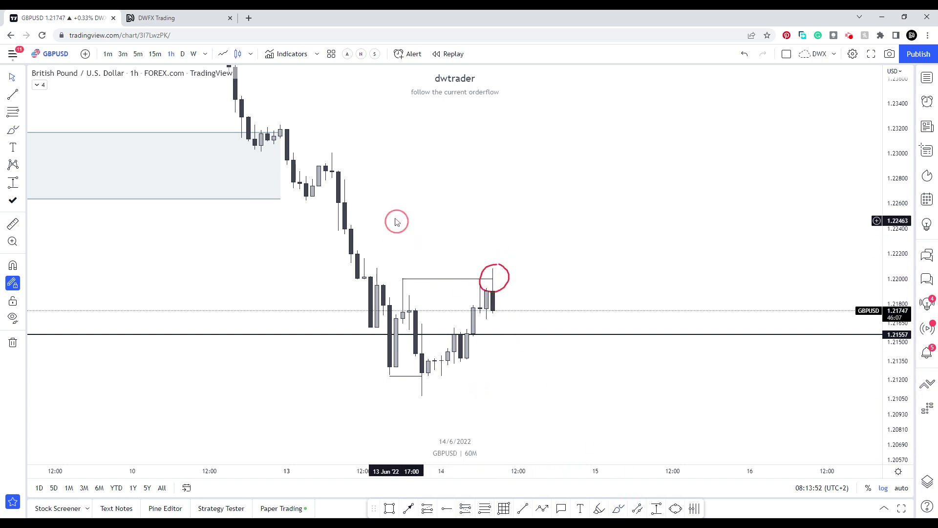
drag(395, 220, 425, 247)
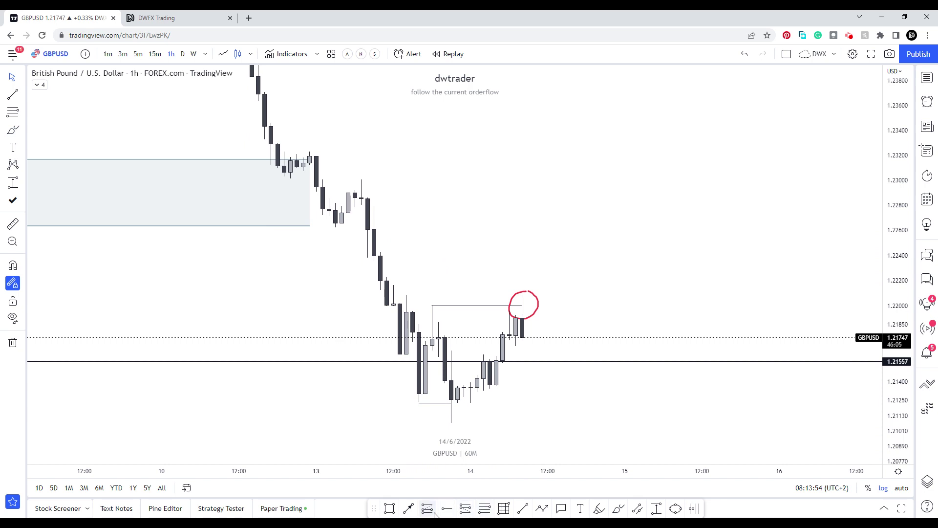
click(407, 509)
drag(309, 167, 394, 166)
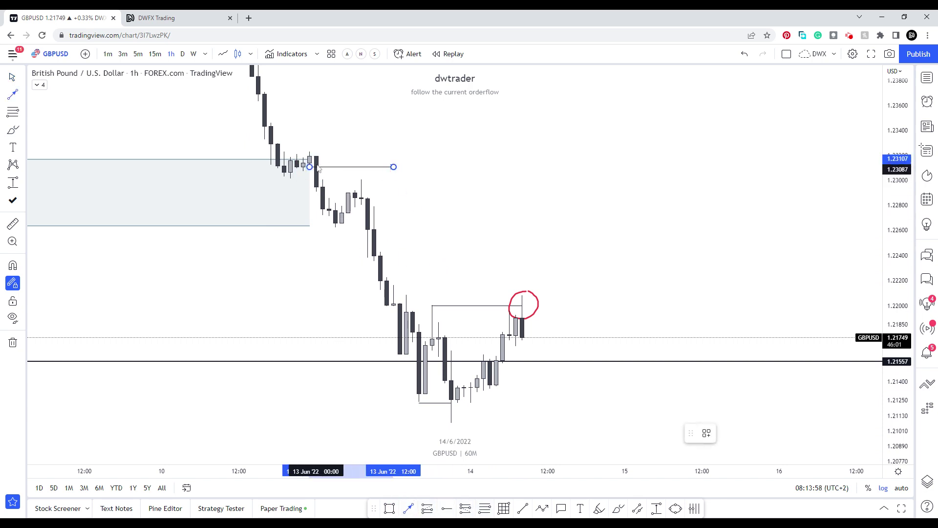
Step: Draw a rightward arrow line from the grey zone's lower edge
click(322, 228)
shift+click(365, 233)
drag(484, 198, 459, 247)
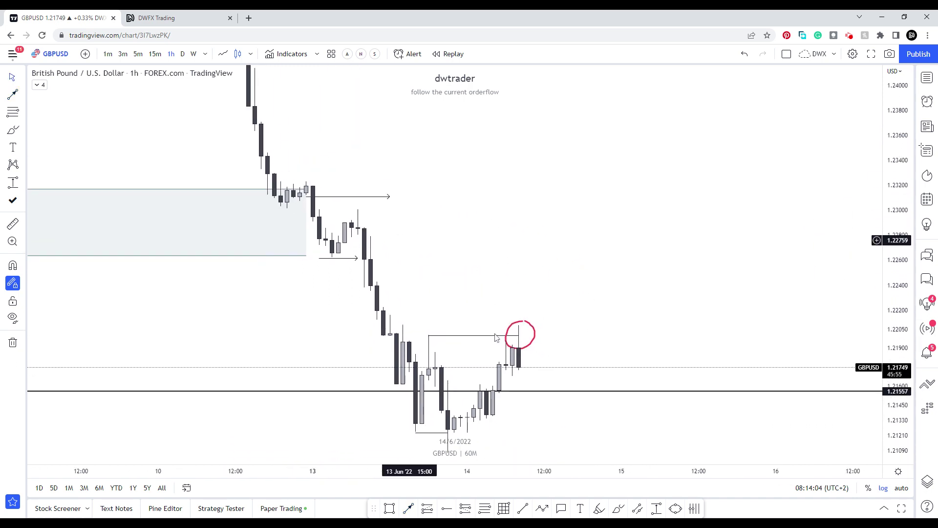
drag(578, 337, 543, 302)
Step: Draw a 1.2278–1.2302 zone box from 13 to 16 Jun and fill it pink
click(390, 509)
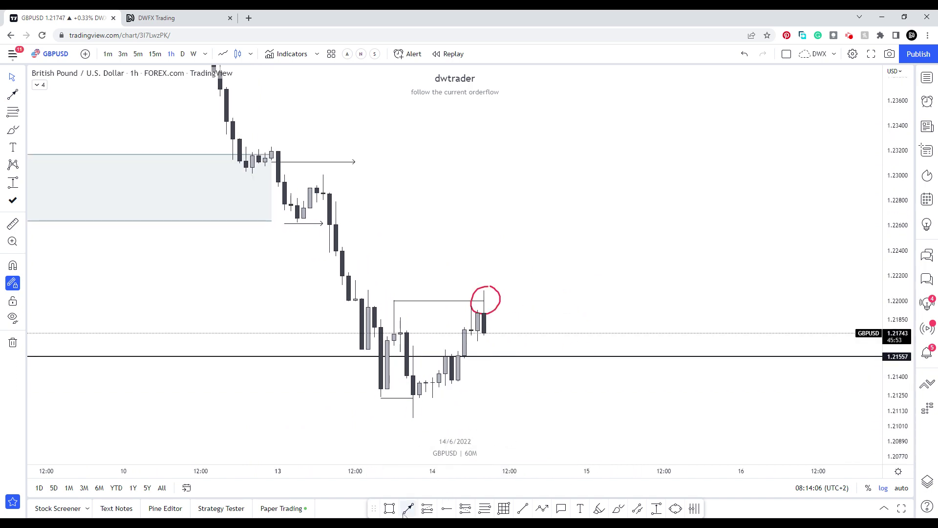
drag(323, 173, 742, 203)
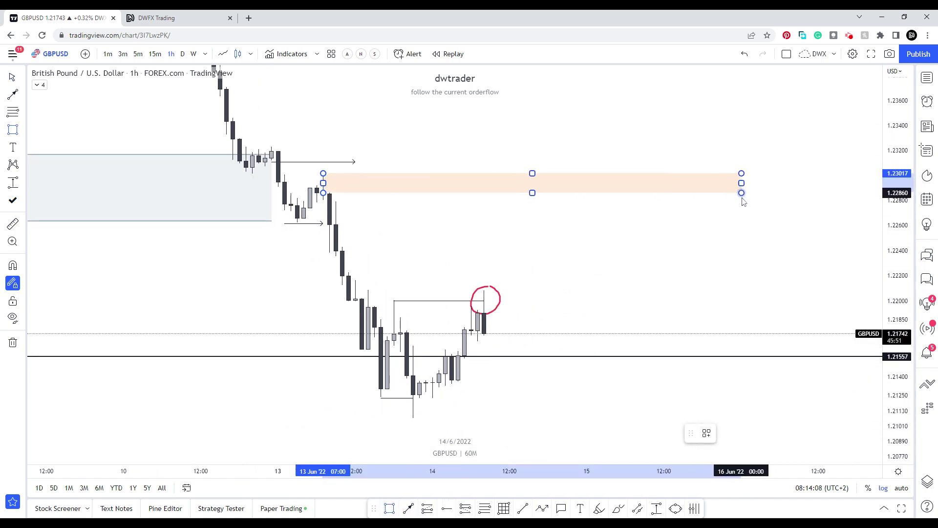
click(708, 433)
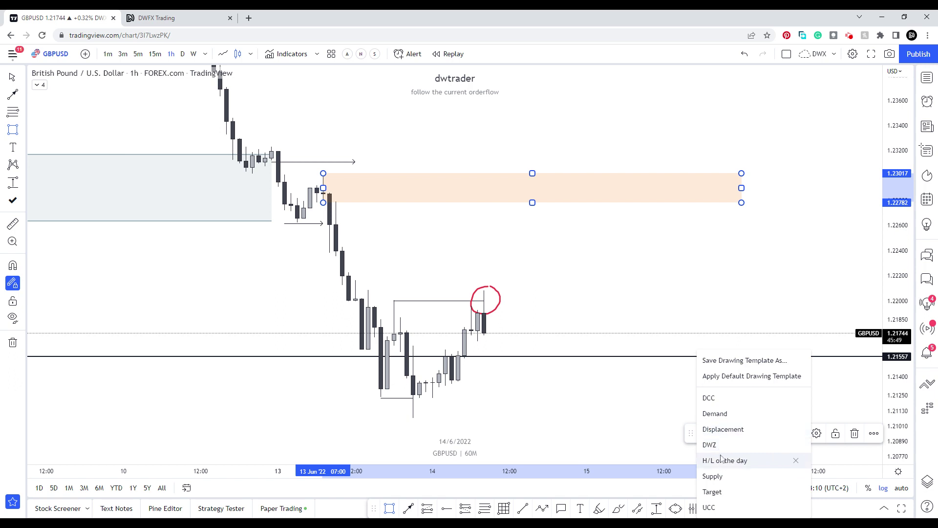
click(714, 477)
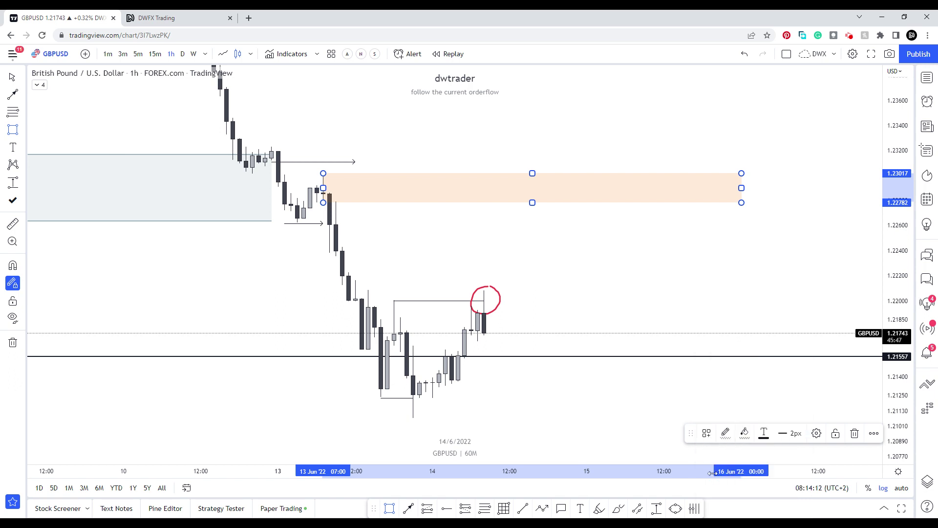
click(539, 266)
key(ctrl+z)
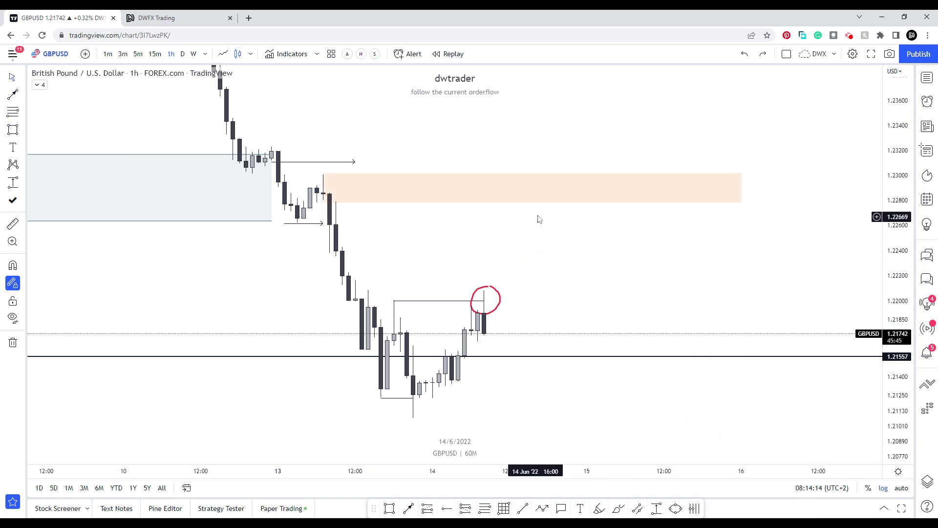
click(543, 206)
click(744, 433)
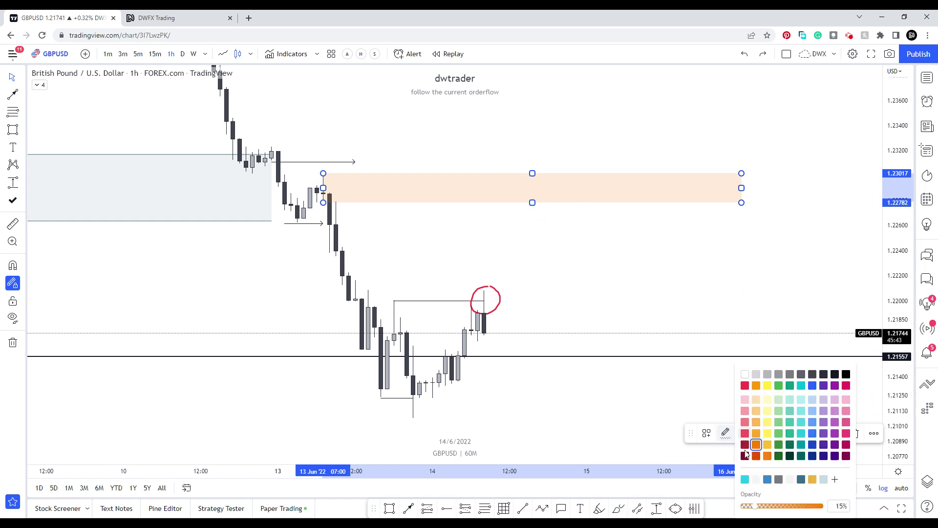
click(758, 455)
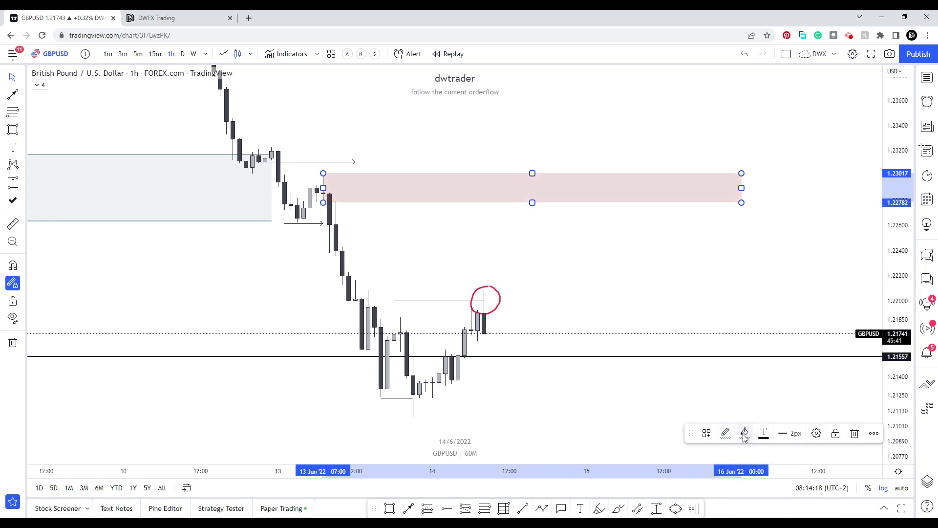
click(744, 433)
click(588, 287)
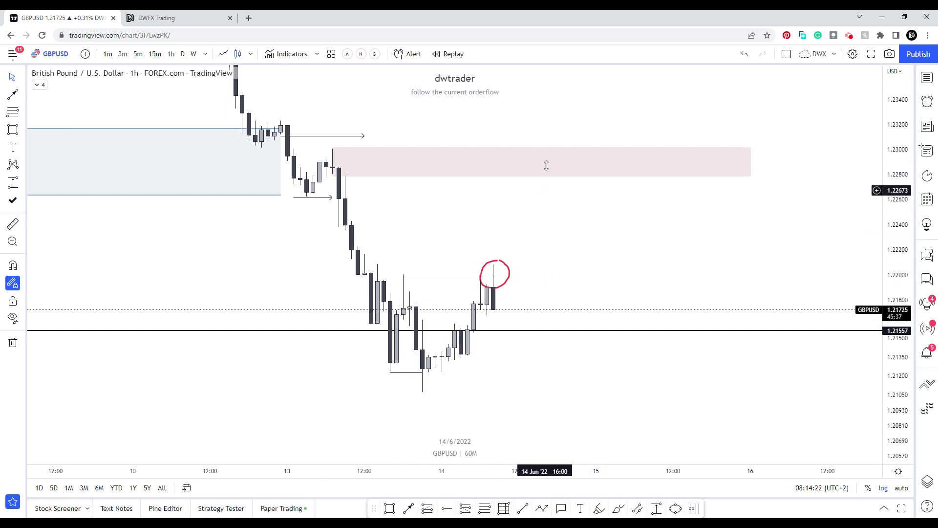
Step: Delete the red circle around the latest wick and refit the hourly chart view
click(490, 266)
key(Delete)
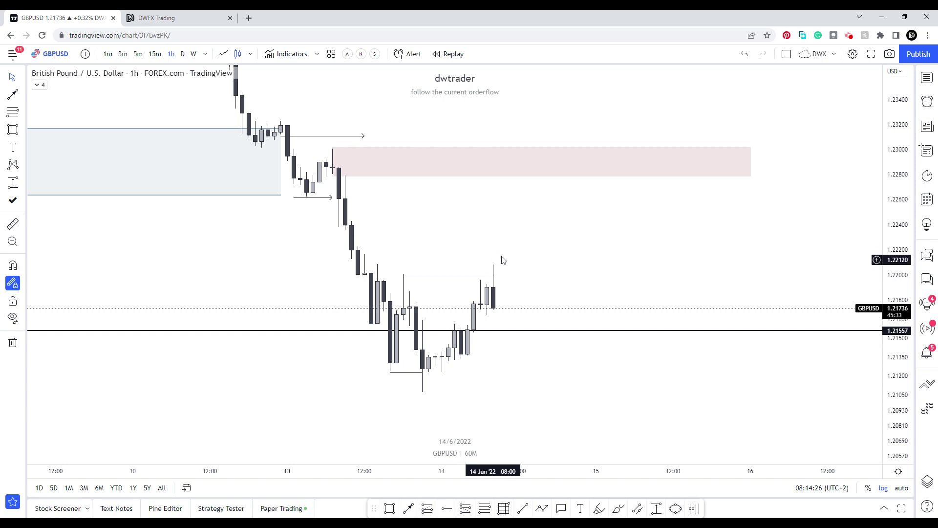
scroll(608, 246, down, 2)
drag(656, 235, 597, 223)
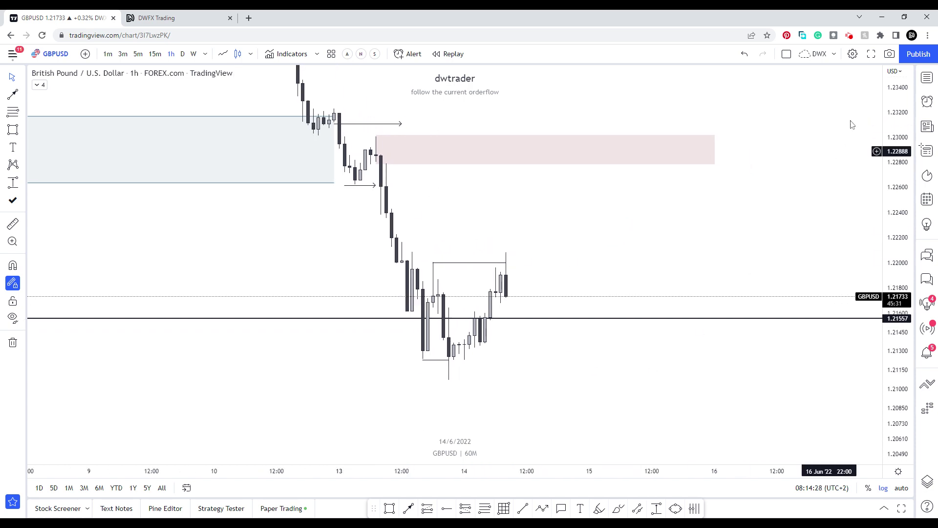
drag(894, 101, 889, 188)
scroll(748, 161, down, 2)
drag(579, 101, 503, 101)
scroll(498, 236, up, 2)
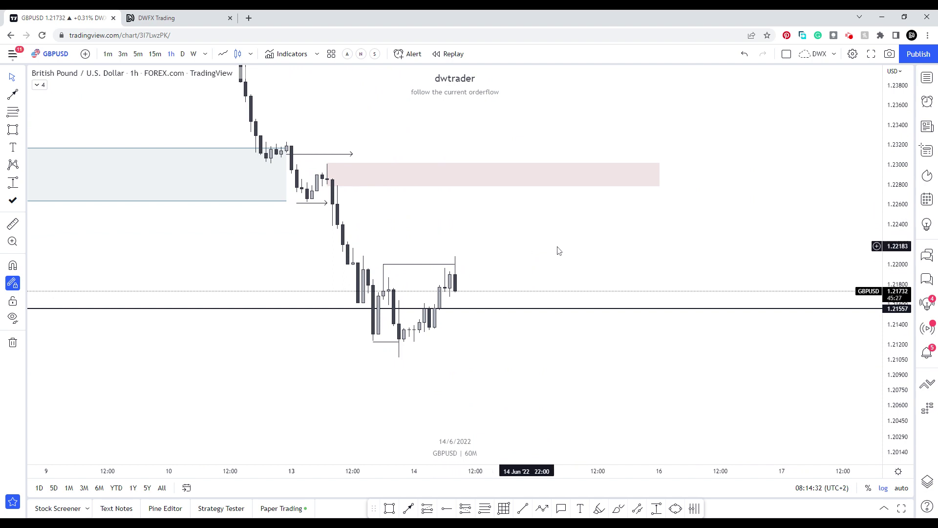
drag(892, 389, 892, 269)
scroll(523, 253, up, 3)
drag(504, 248, 772, 259)
scroll(640, 248, up, 2)
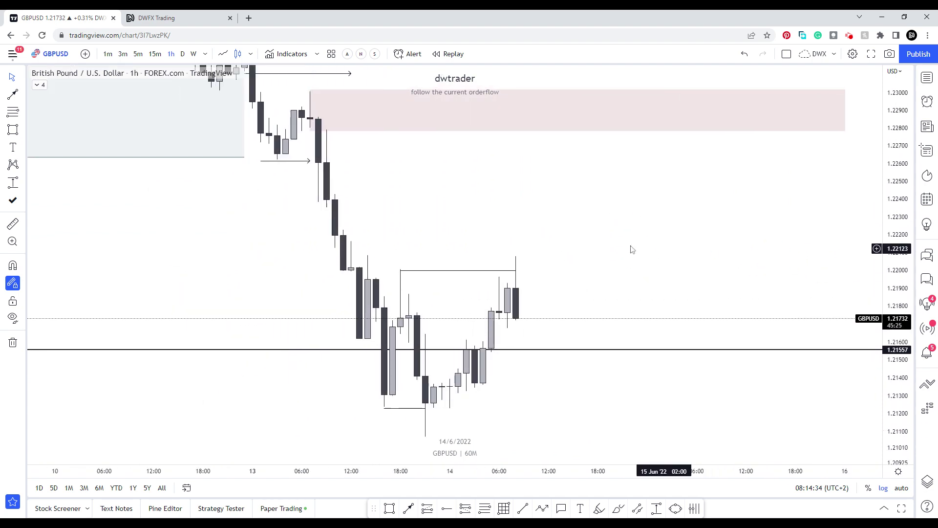
scroll(567, 230, up, 1)
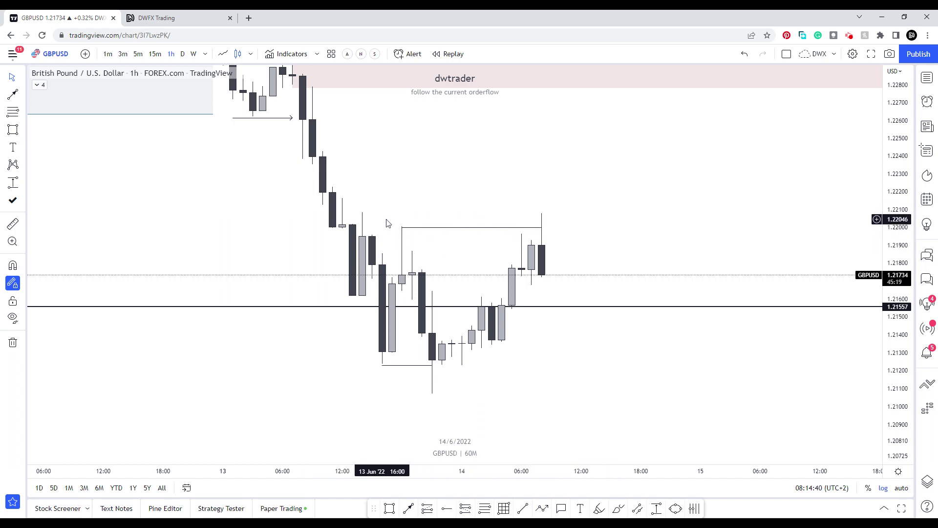
Step: Switch GBPUSD to 15-minute candles and pan to the recent highs
text(15)
key(Return)
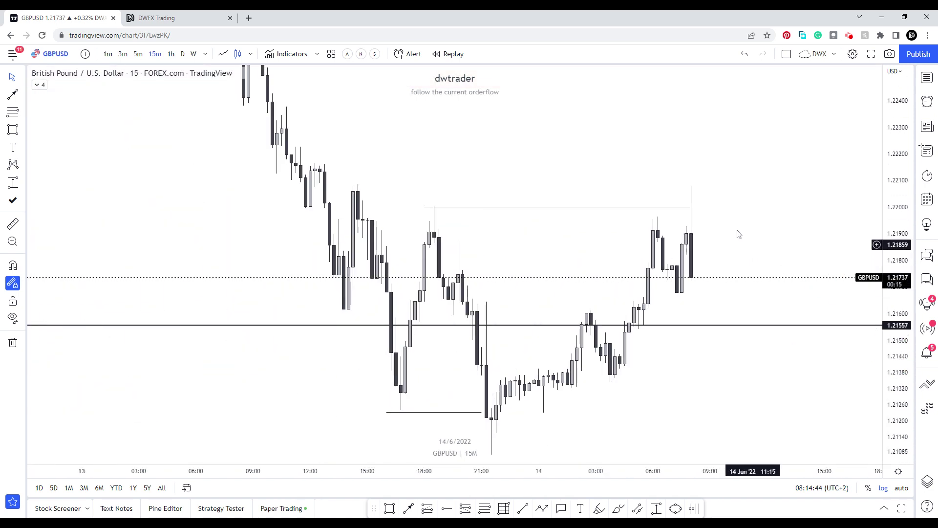
drag(738, 230, 703, 199)
drag(722, 335, 664, 341)
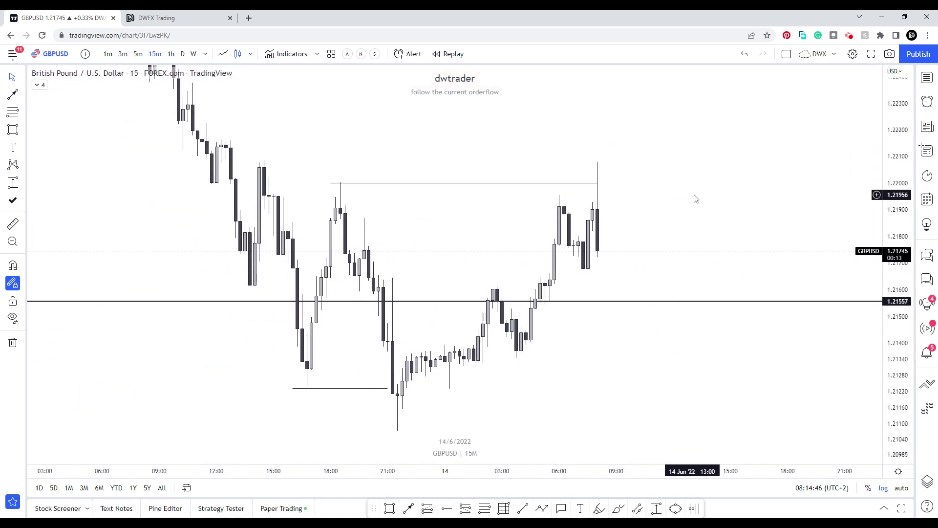
scroll(694, 195, up, 1)
drag(694, 195, 652, 235)
Step: Replace the 1.2200 high line with an arrow-with-check line extended to the latest candles
drag(395, 223, 402, 220)
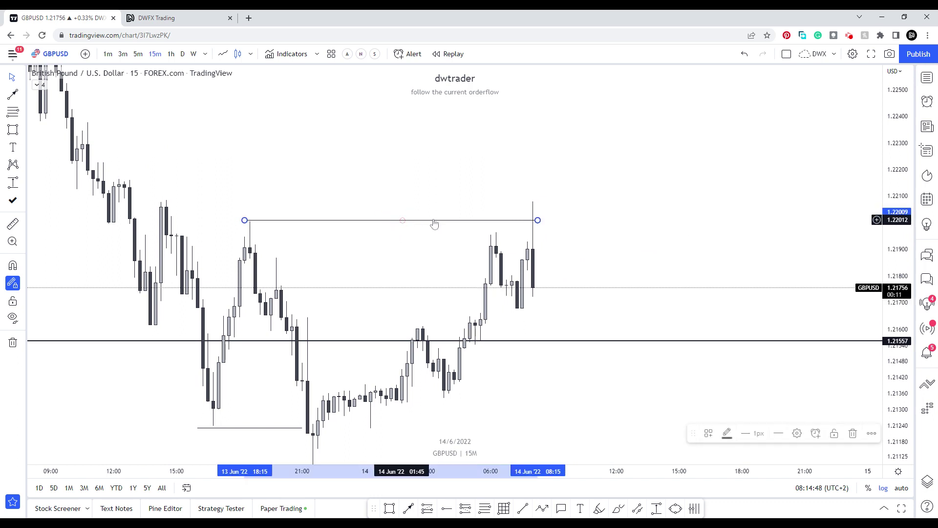
key(Delete)
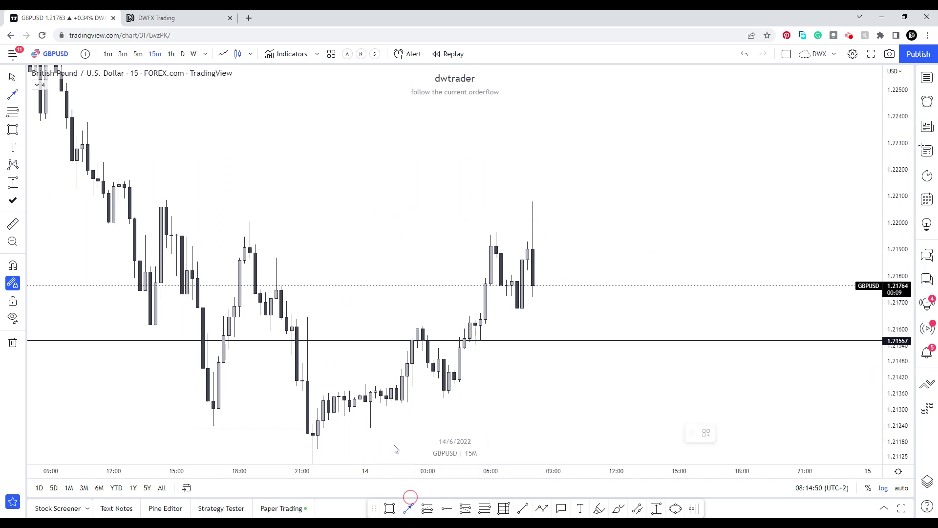
click(254, 226)
click(485, 222)
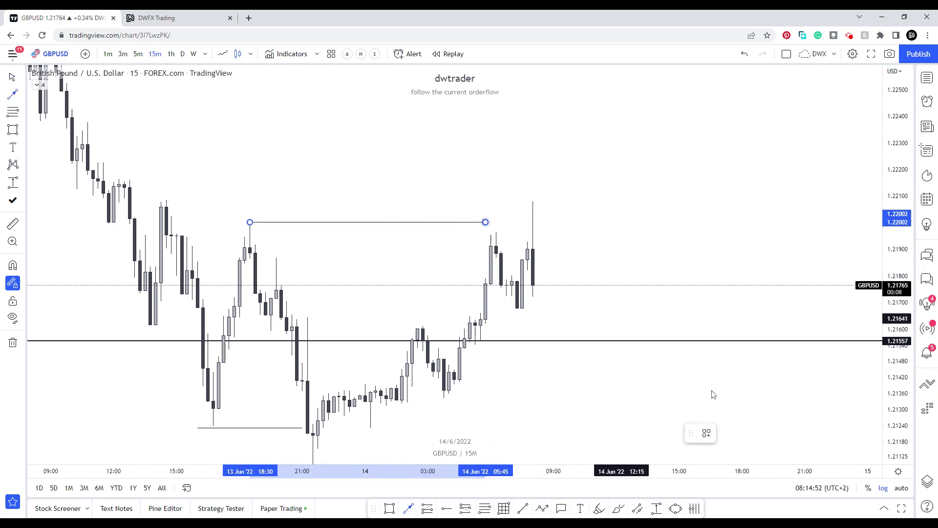
click(706, 433)
click(718, 475)
click(509, 237)
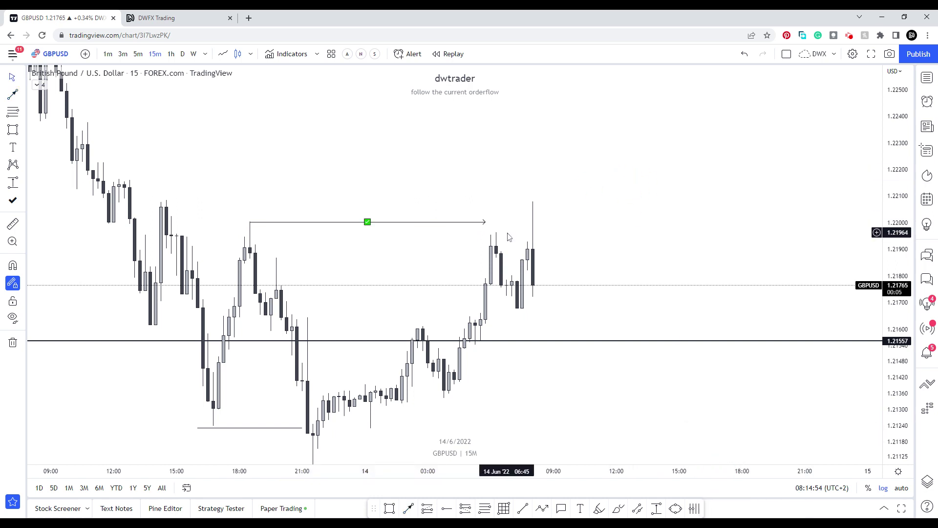
drag(488, 222, 525, 222)
Step: Draw a horizontal line at the 1.21685 low using the 'sb below' template, labelled SB
drag(621, 218, 608, 173)
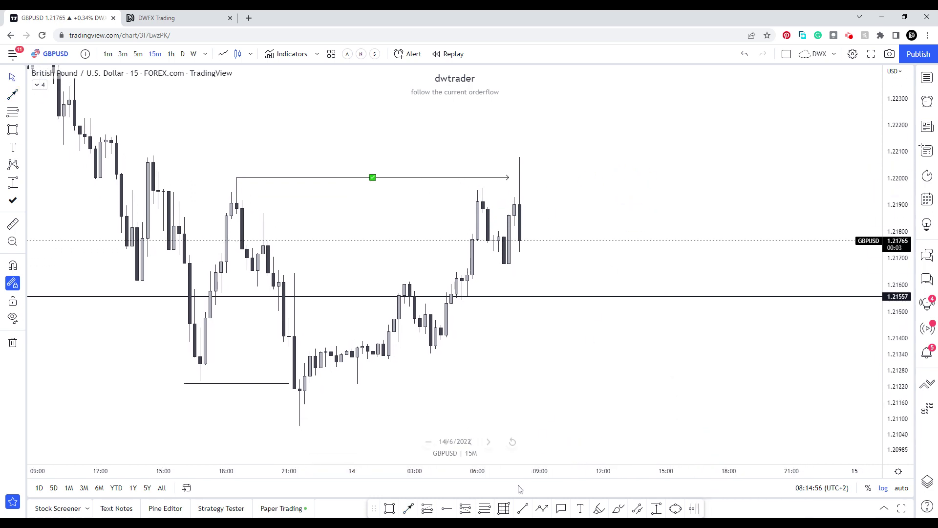
click(523, 508)
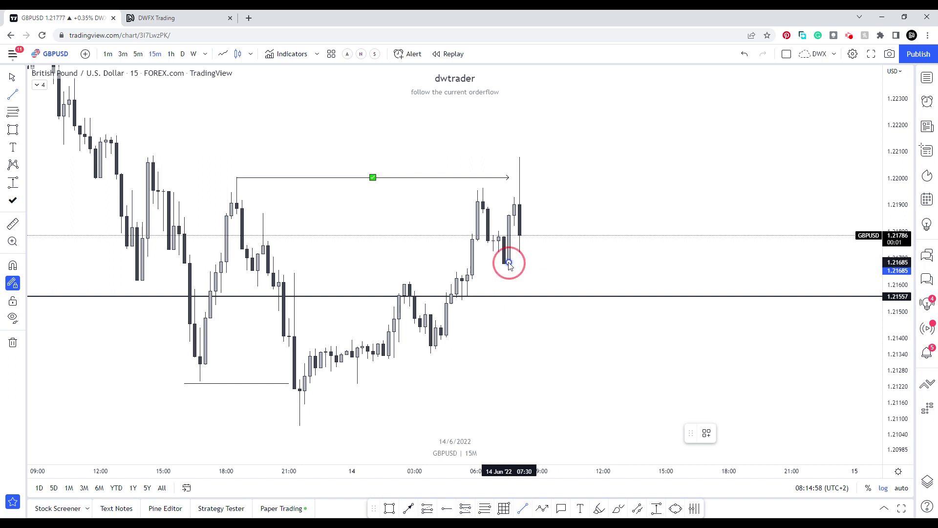
drag(509, 263, 593, 262)
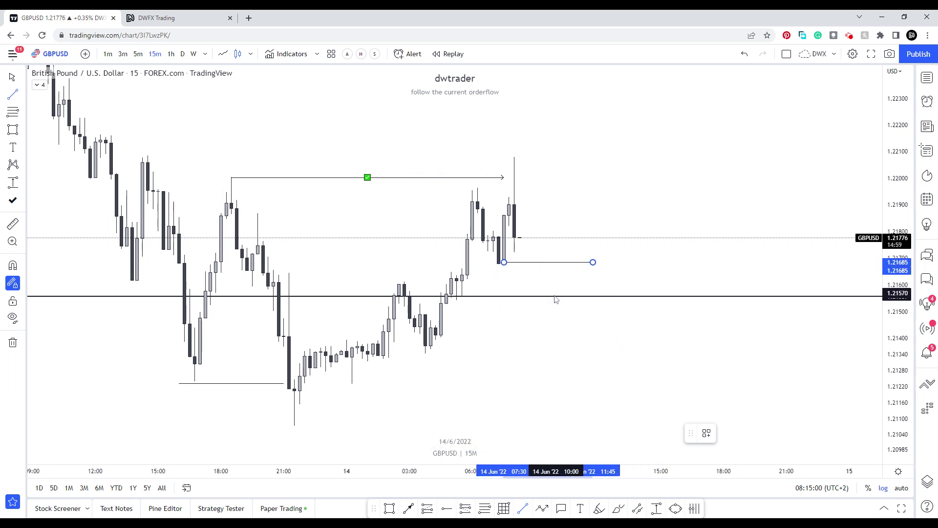
click(706, 433)
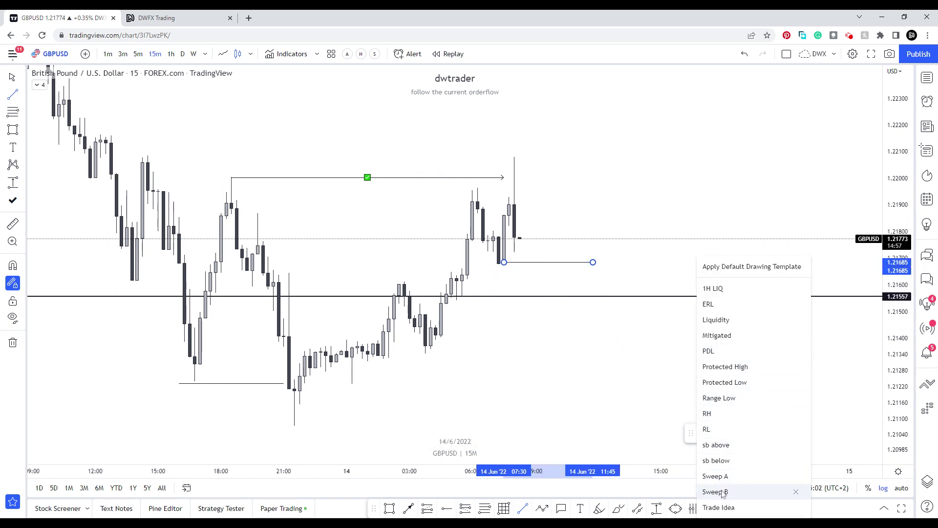
click(722, 461)
click(593, 150)
drag(590, 152, 634, 149)
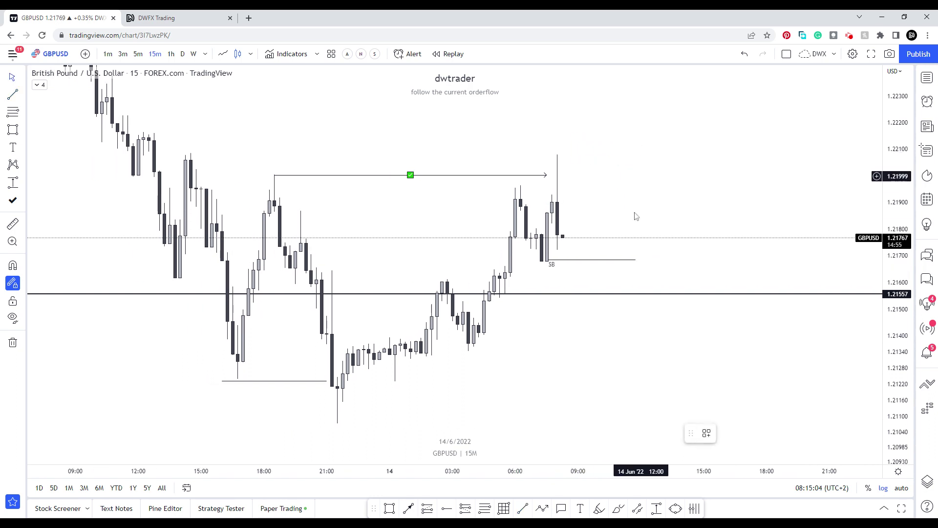
drag(557, 261, 541, 267)
drag(608, 221, 637, 225)
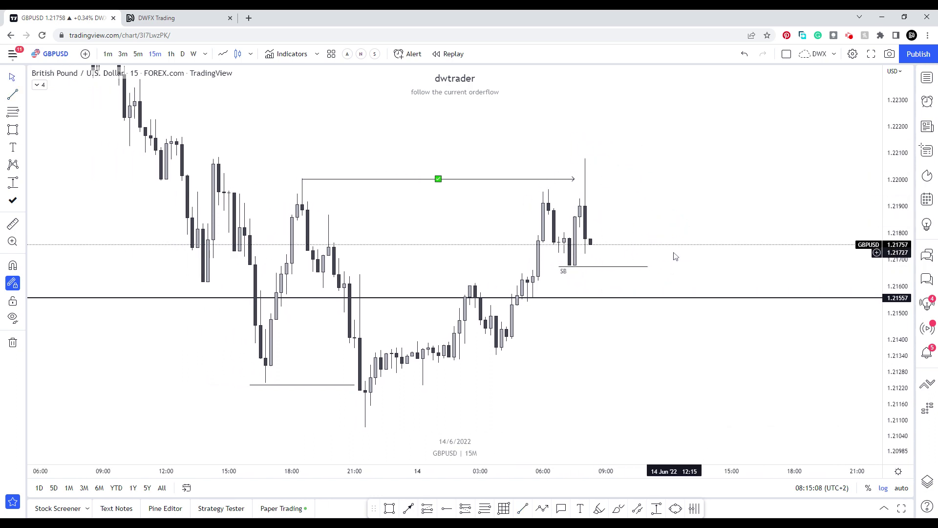
mouse_move(669, 300)
mouse_down()
mouse_move(622, 298)
mouse_move(603, 367)
mouse_move(586, 371)
mouse_up()
Step: Draw a rightward ray from the 1.21200 swing low, apply the SSL template, and refit the view
click(409, 508)
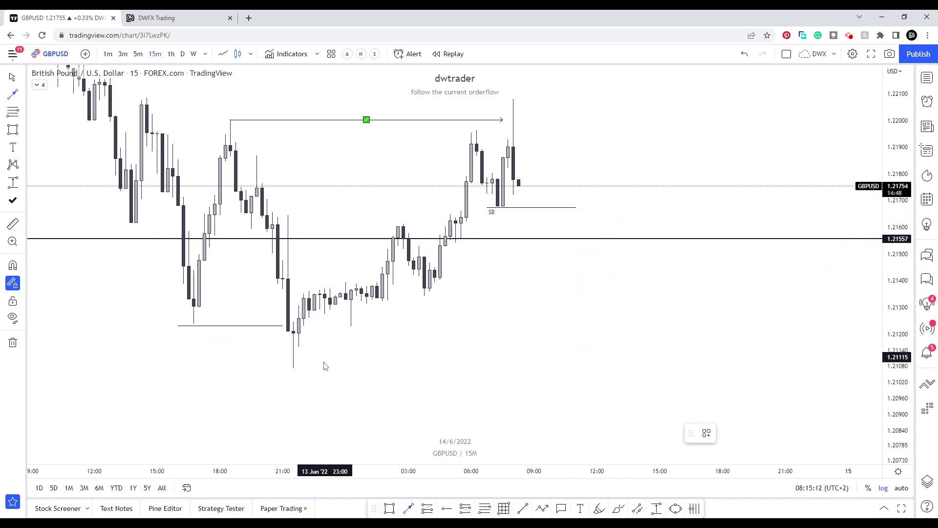
click(293, 334)
click(655, 334)
click(662, 338)
click(706, 433)
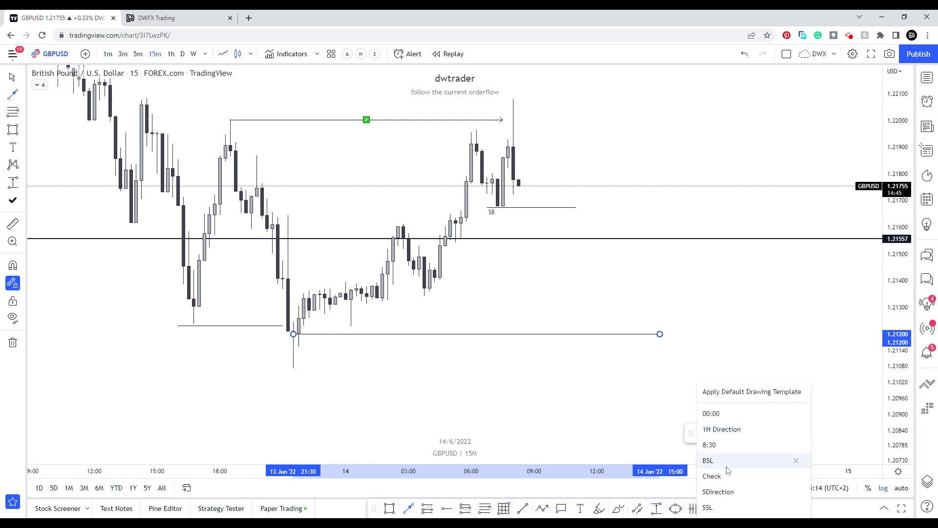
click(713, 459)
drag(555, 271, 606, 309)
scroll(645, 315, down, 1)
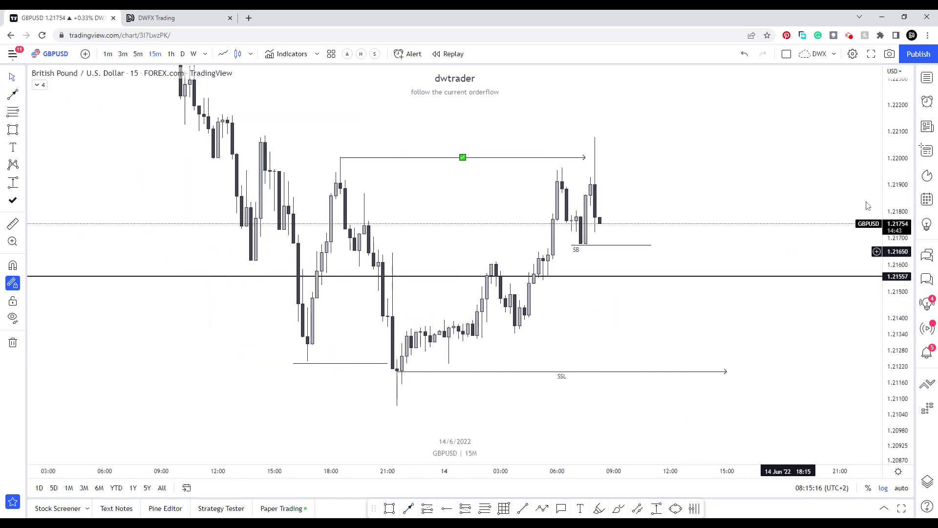
drag(887, 142, 885, 198)
drag(748, 142, 632, 159)
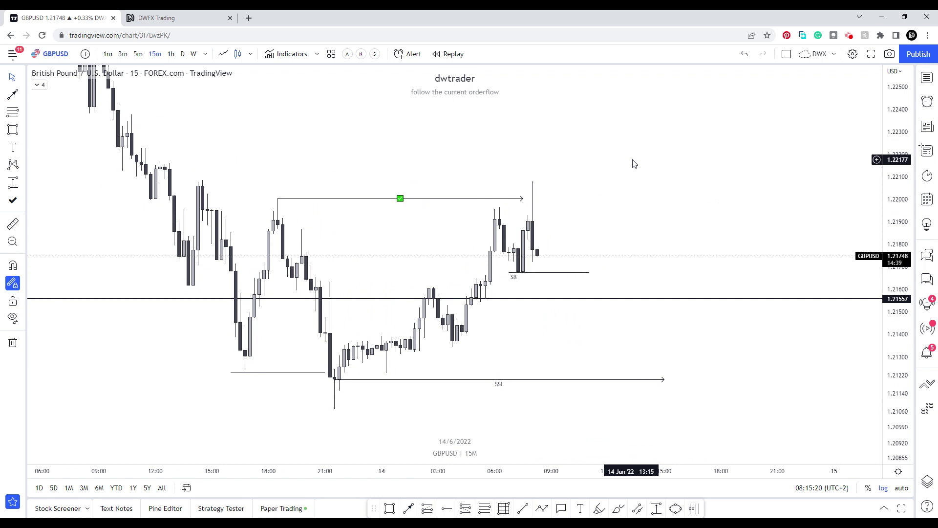
drag(618, 180, 705, 182)
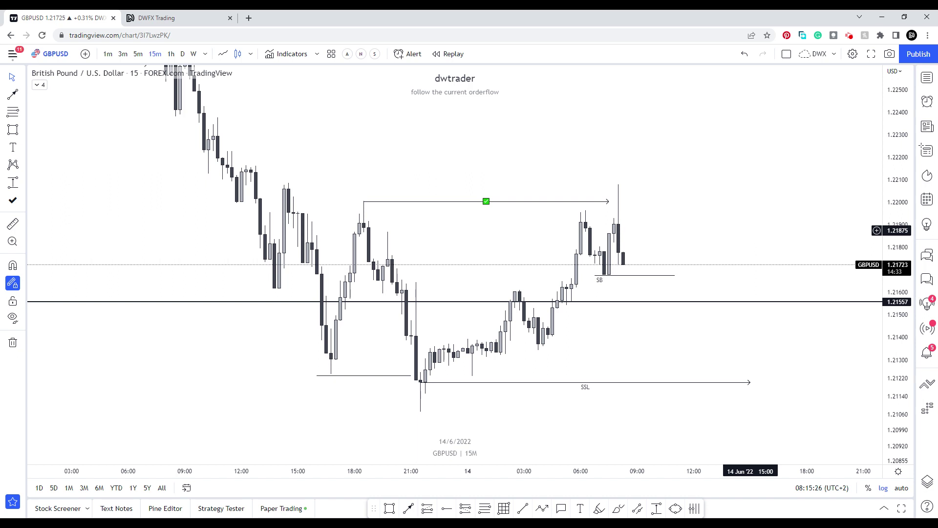
Step: Switch to 5-minute candles and centre the latest price action
key(5)
key(Return)
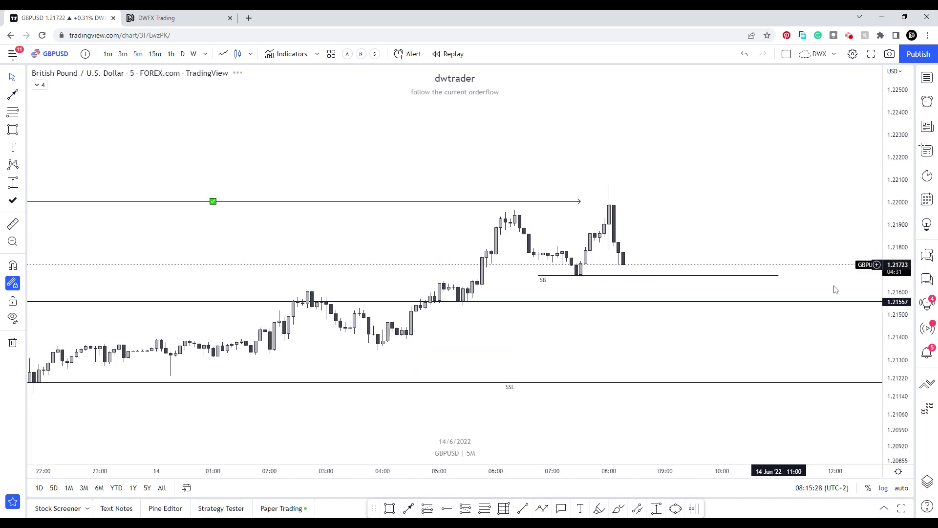
scroll(731, 157, up, 3)
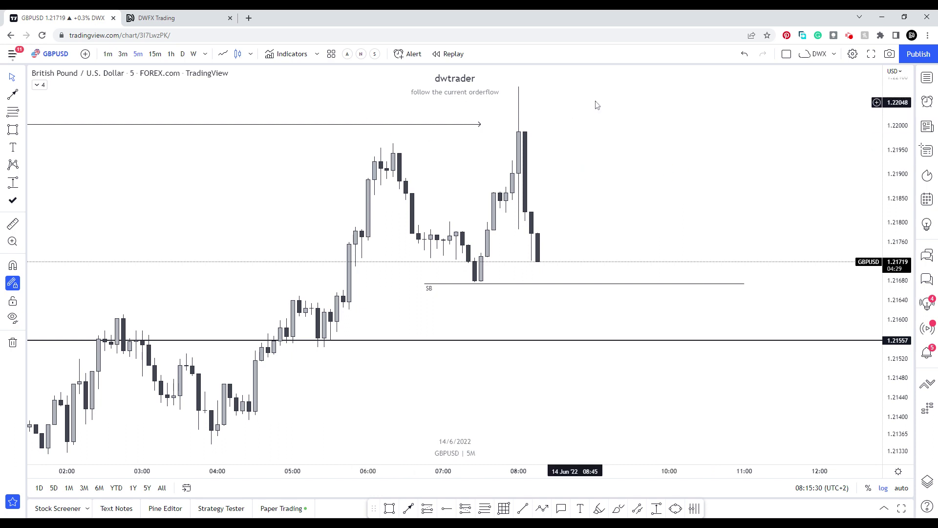
drag(596, 104, 523, 235)
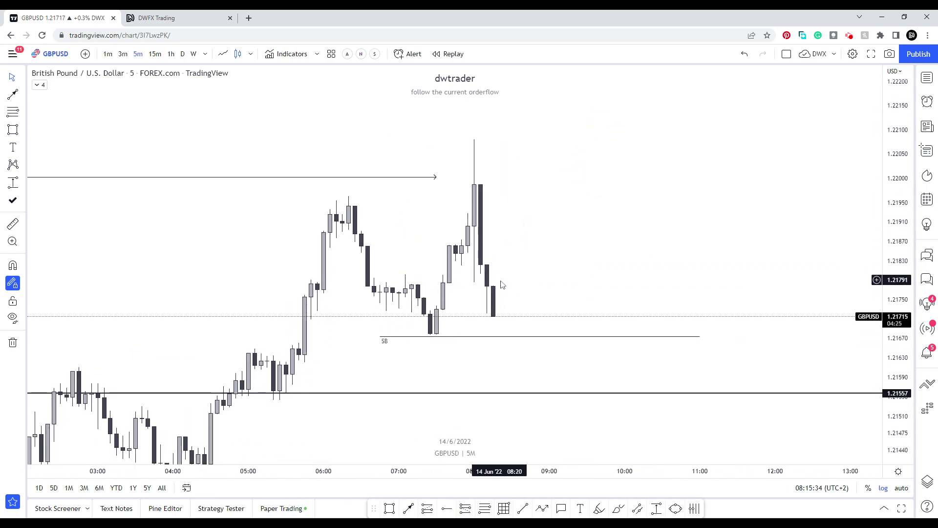
Step: Draw a pale blue zone box around 1.2178–1.2180 beside the latest candles
click(635, 511)
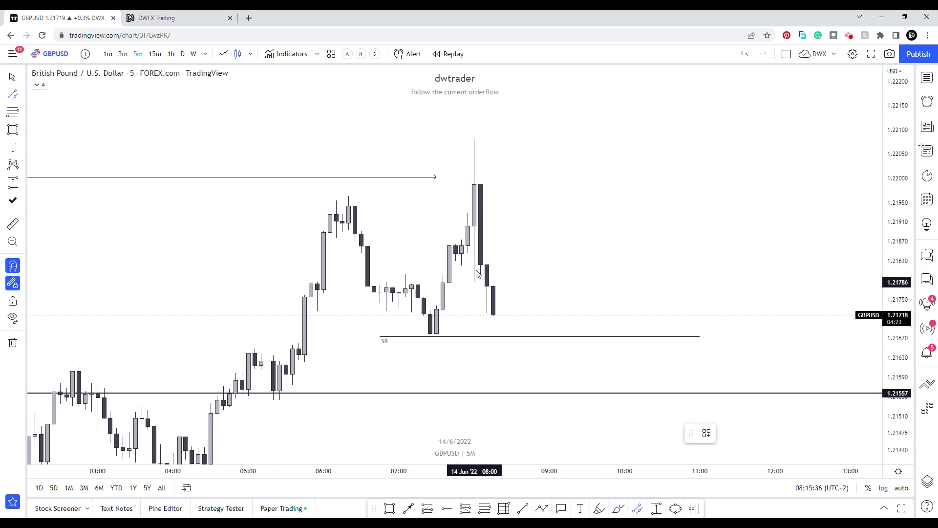
click(593, 274)
click(494, 286)
click(520, 249)
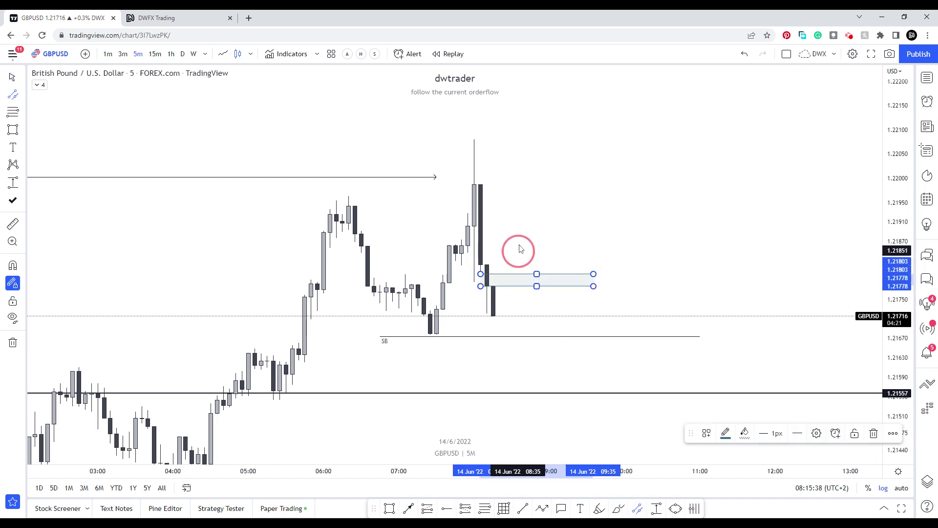
drag(555, 240, 557, 209)
click(543, 290)
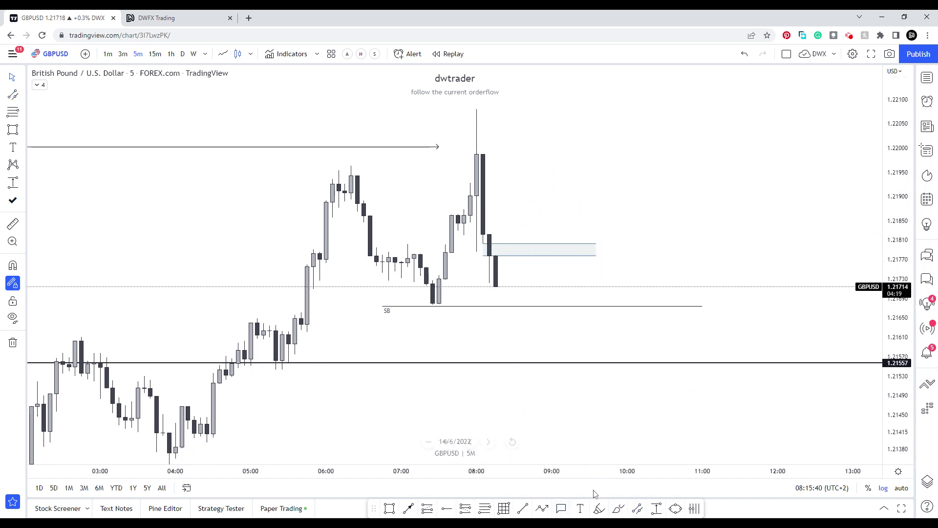
Step: Brush a red circle and zigzag price path, then delete both and zoom out
click(618, 508)
drag(526, 235, 546, 244)
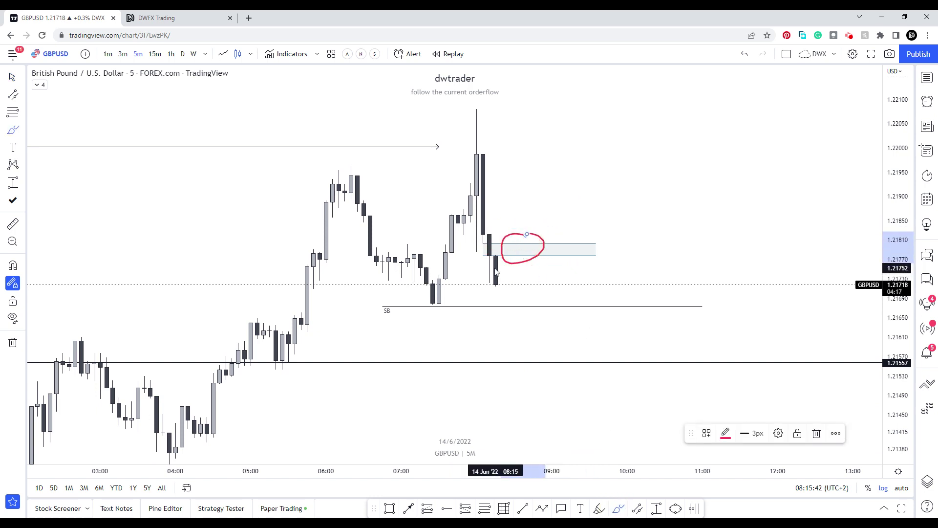
mouse_move(495, 272)
mouse_down()
mouse_move(547, 268)
mouse_move(589, 315)
mouse_move(622, 265)
mouse_move(677, 401)
mouse_up()
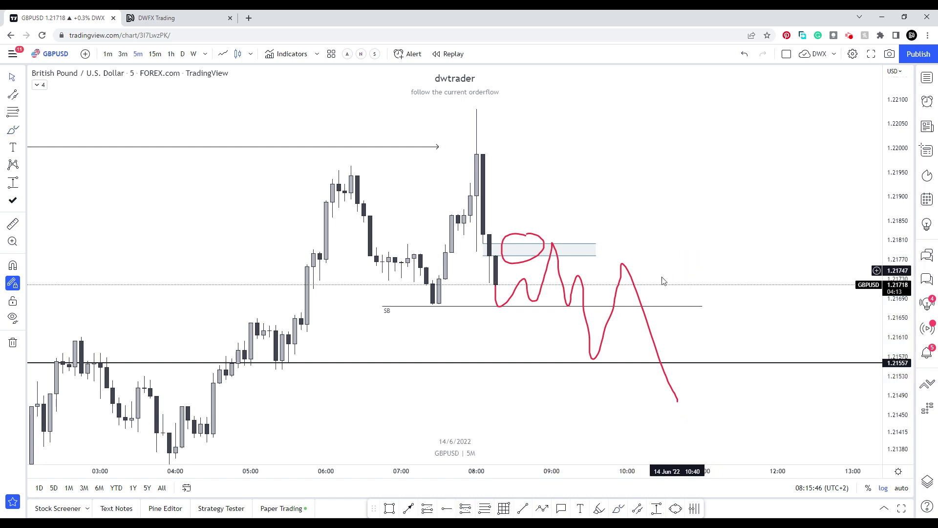
key(Delete)
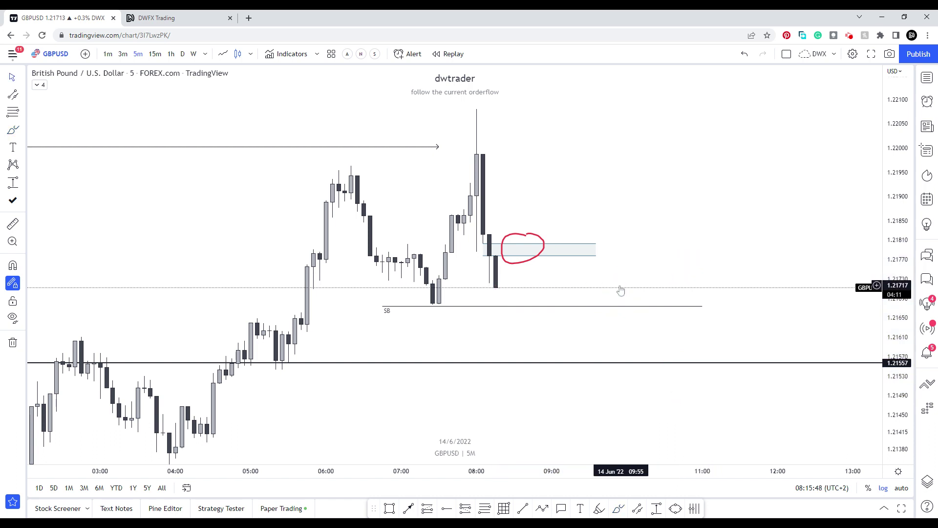
click(532, 234)
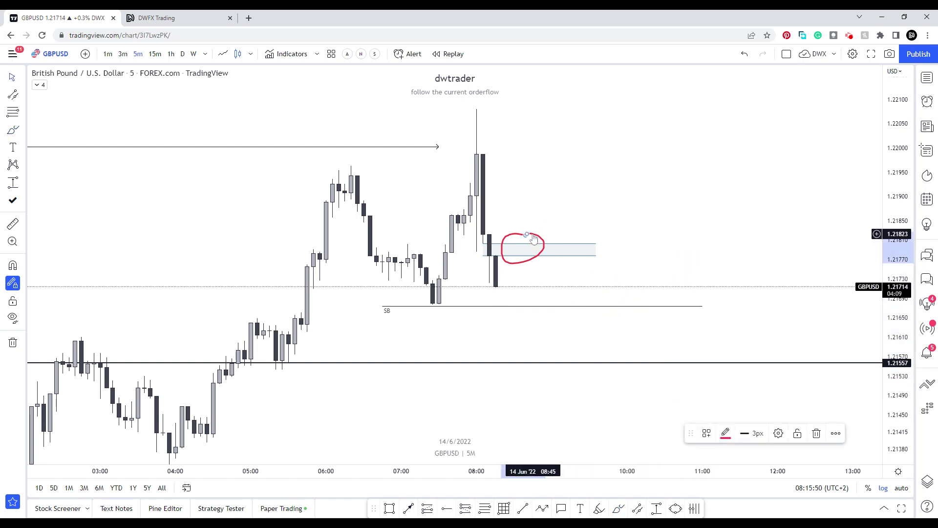
key(Delete)
scroll(782, 112, down, 3)
drag(774, 113, 707, 157)
drag(894, 135, 739, 188)
scroll(753, 227, down, 2)
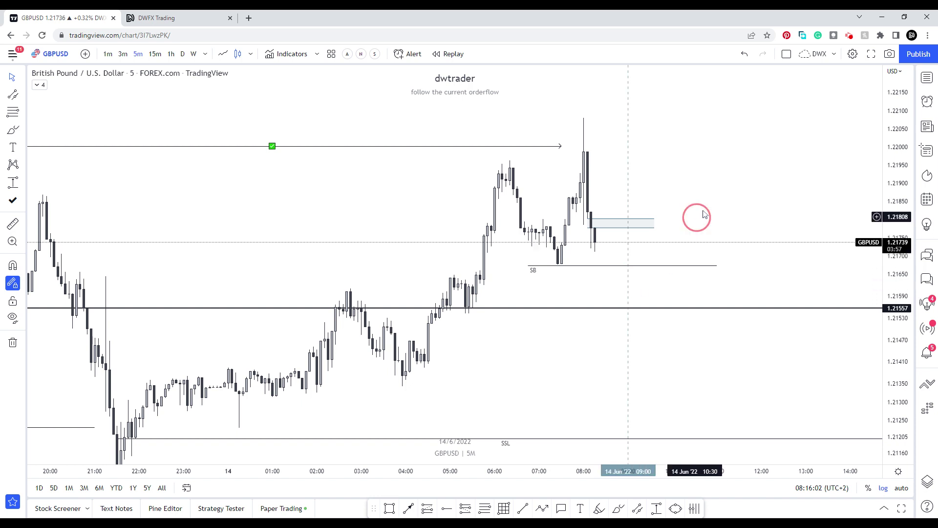
Step: Put GBPUSD on 15-minute candles with empty space ahead of the latest candles
drag(696, 215, 676, 226)
click(155, 54)
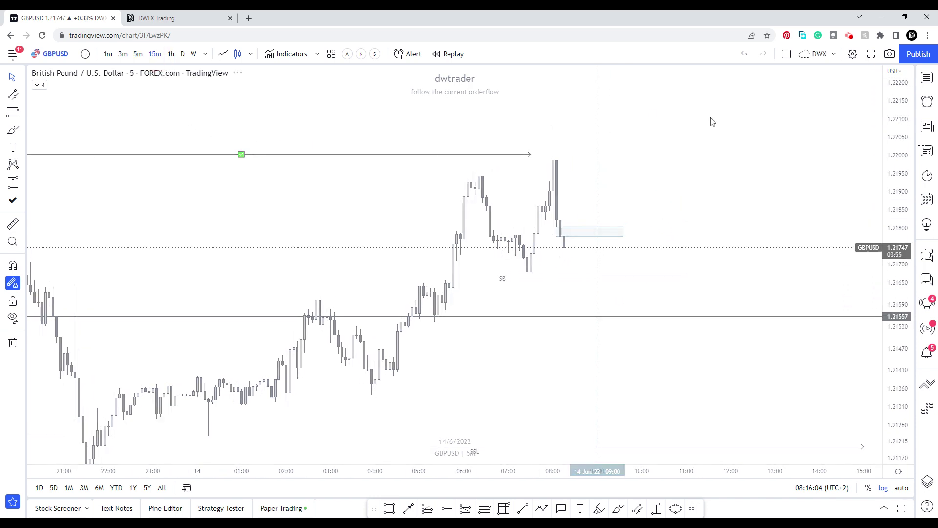
drag(563, 220, 492, 224)
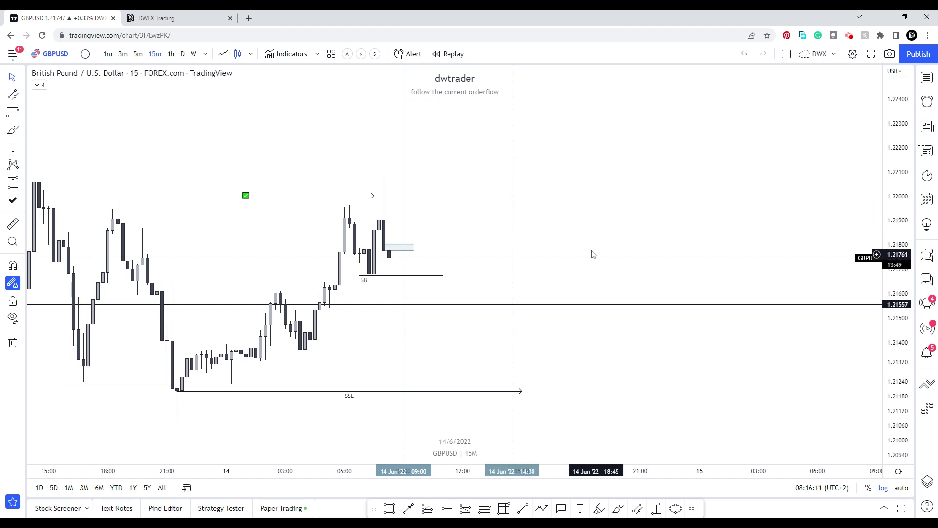
drag(582, 204, 616, 207)
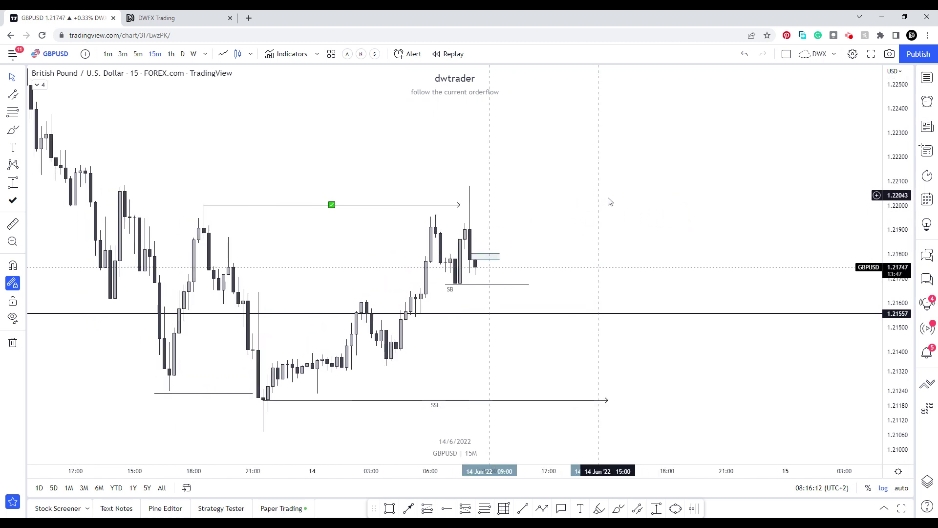
scroll(623, 198, down, 2)
drag(815, 140, 694, 126)
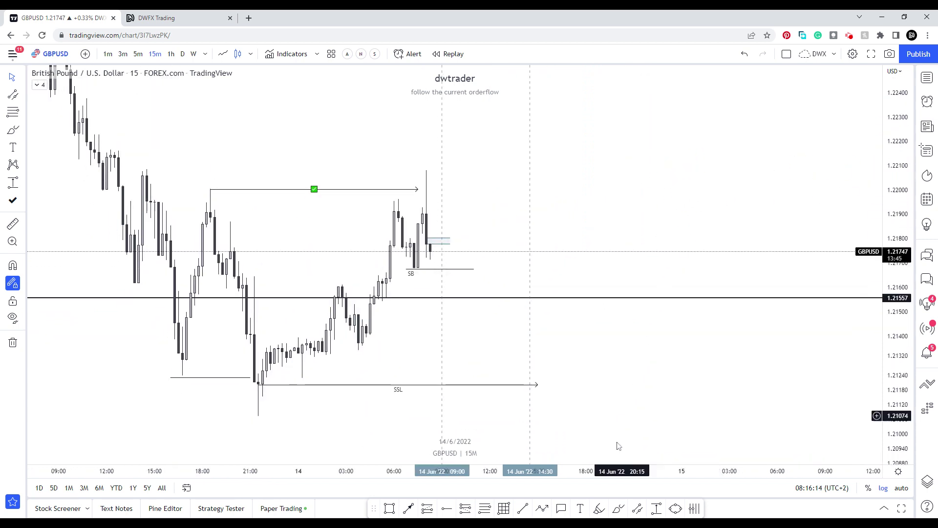
Step: Sketch a red freehand projected price path after the zone and a line under SB
click(621, 511)
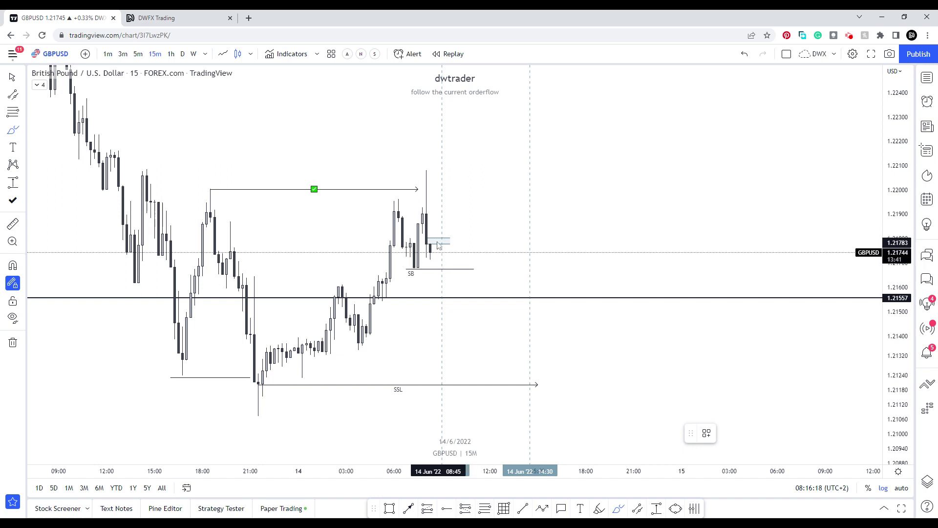
mouse_move(431, 258)
mouse_down()
mouse_move(466, 248)
mouse_move(496, 201)
mouse_move(532, 244)
mouse_up()
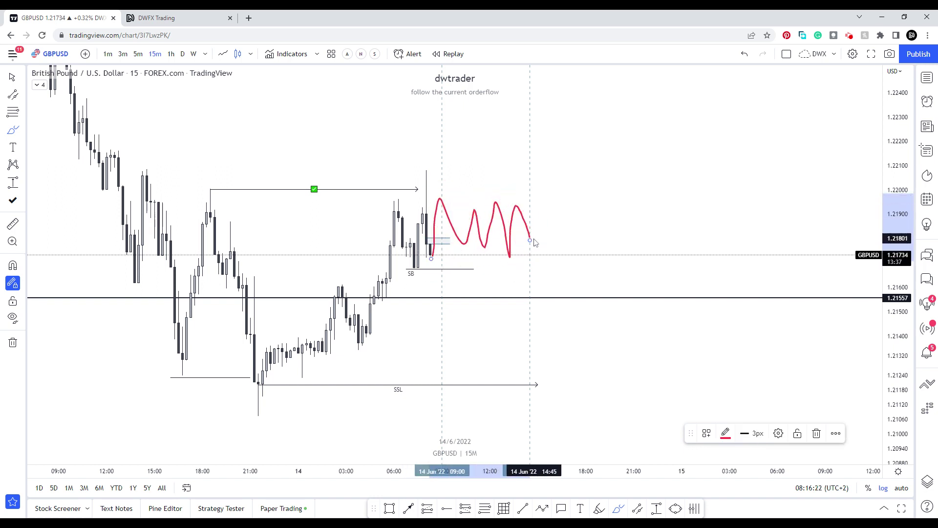
mouse_move(531, 238)
mouse_down()
mouse_move(555, 316)
mouse_move(610, 96)
mouse_up()
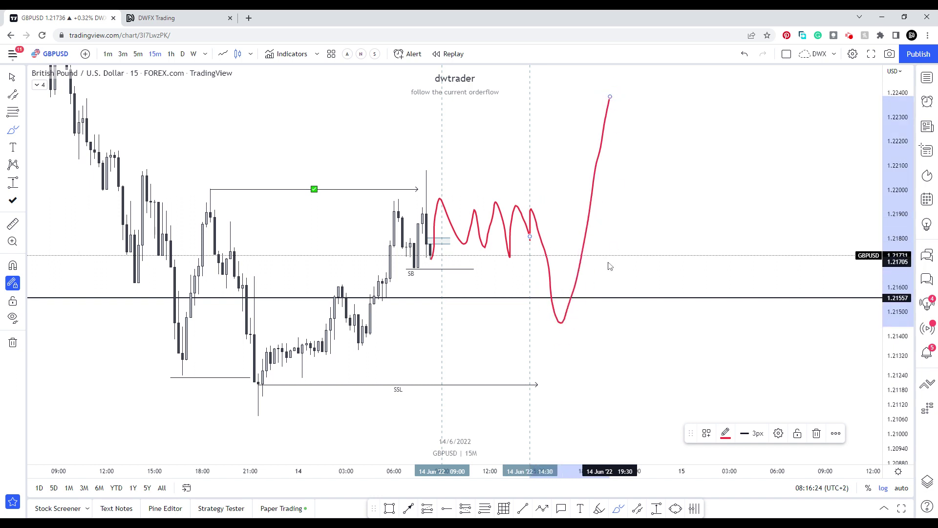
drag(409, 276, 550, 273)
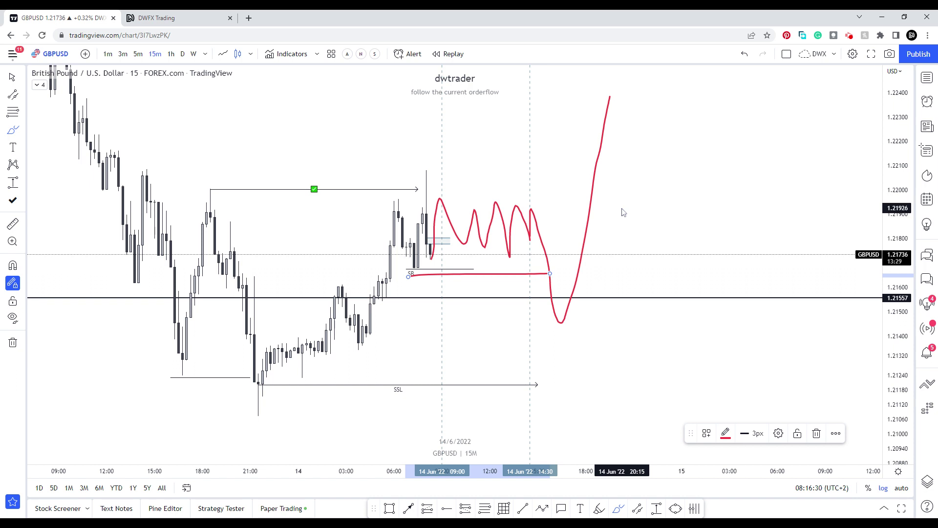
Step: Delete the red line under SB and all the red projected-path strokes
key(Delete)
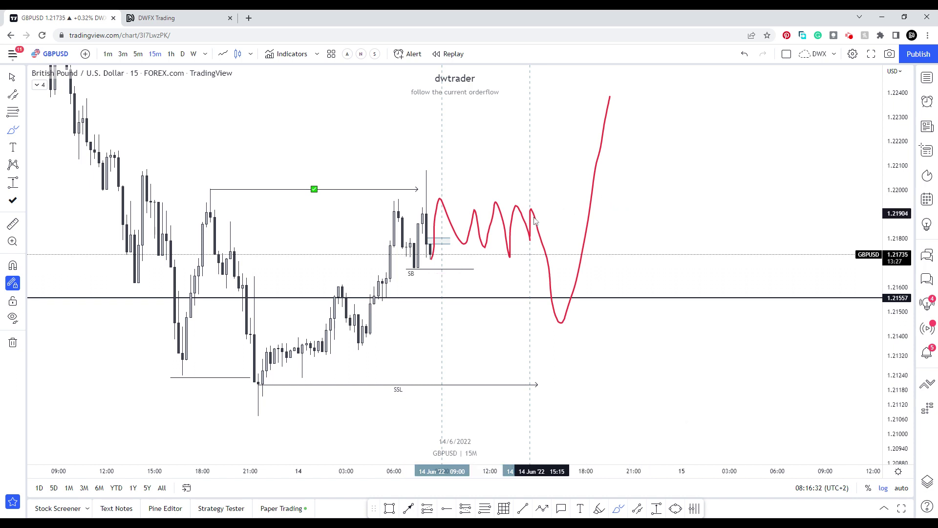
click(510, 227)
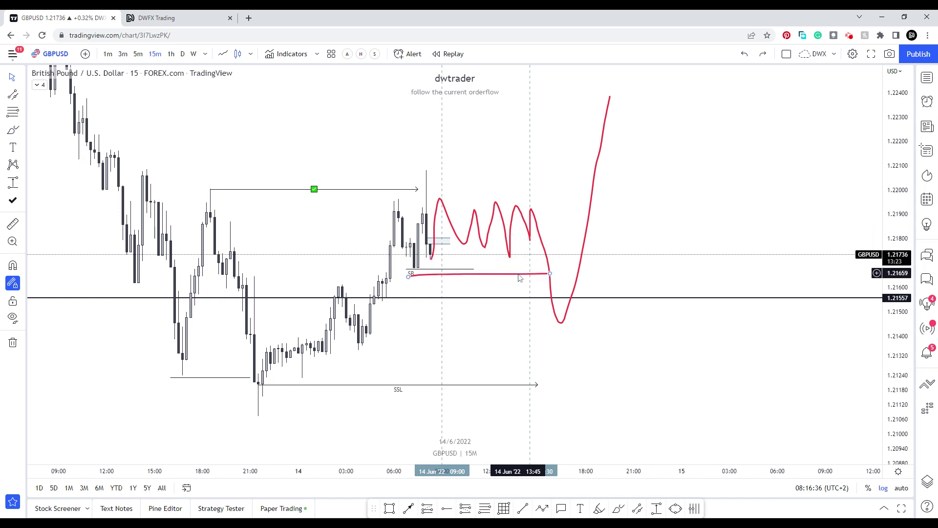
double_click(519, 276)
key(Escape)
key(Delete)
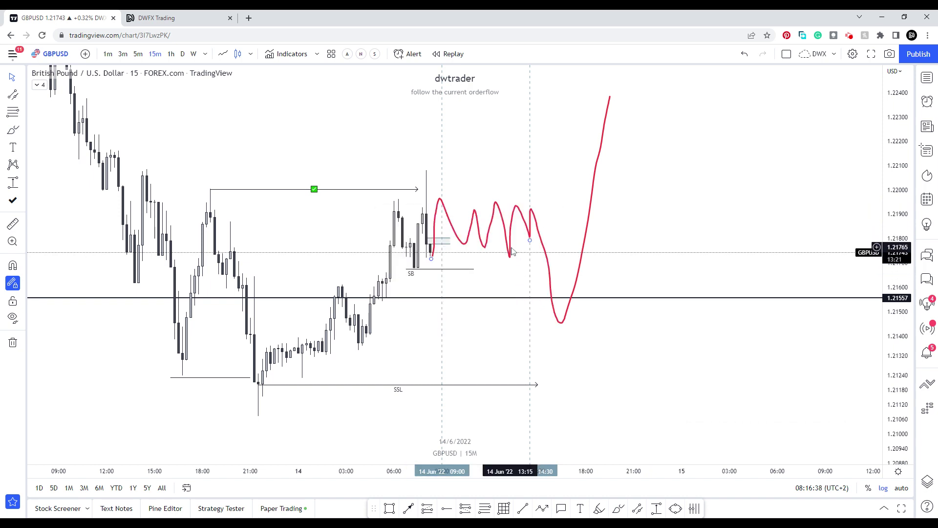
key(Delete)
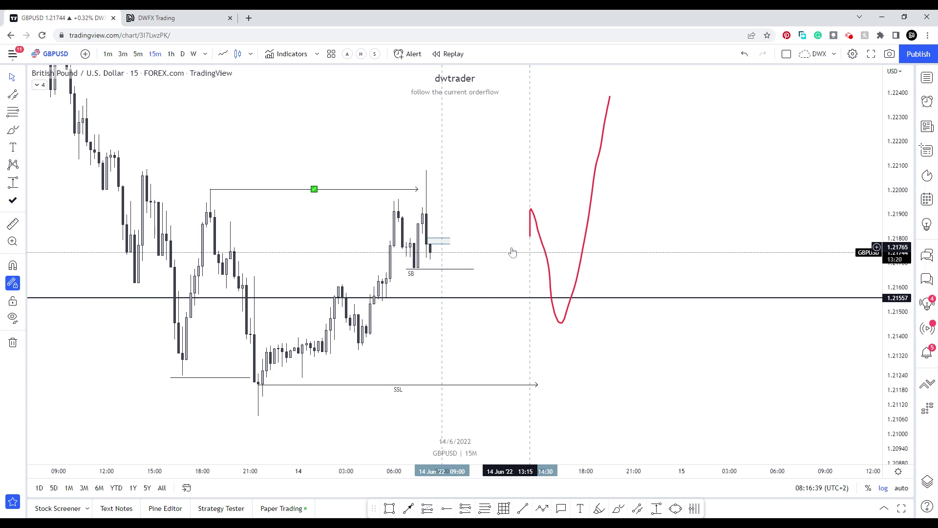
click(544, 244)
key(Delete)
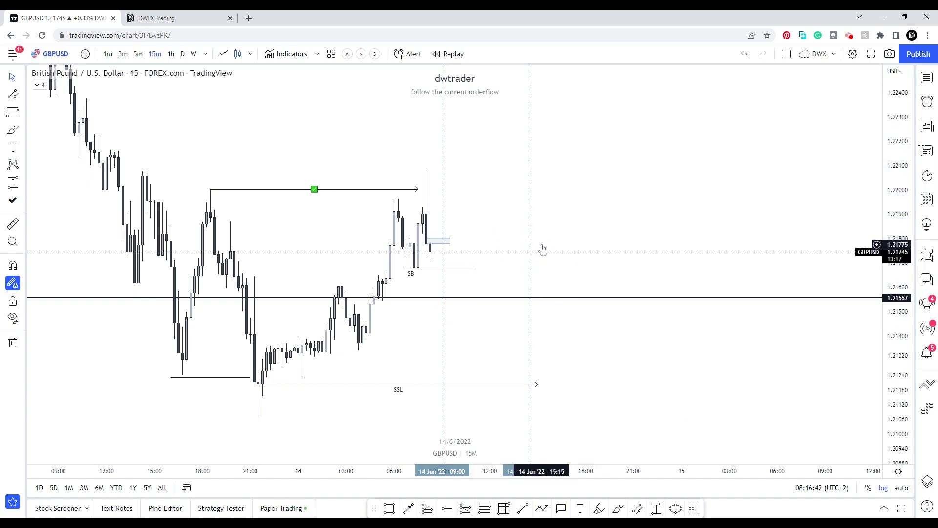
Step: Pan and zoom GBPUSD to review the earlier zones, then return to recent price
drag(595, 199, 711, 178)
scroll(658, 191, up, 1)
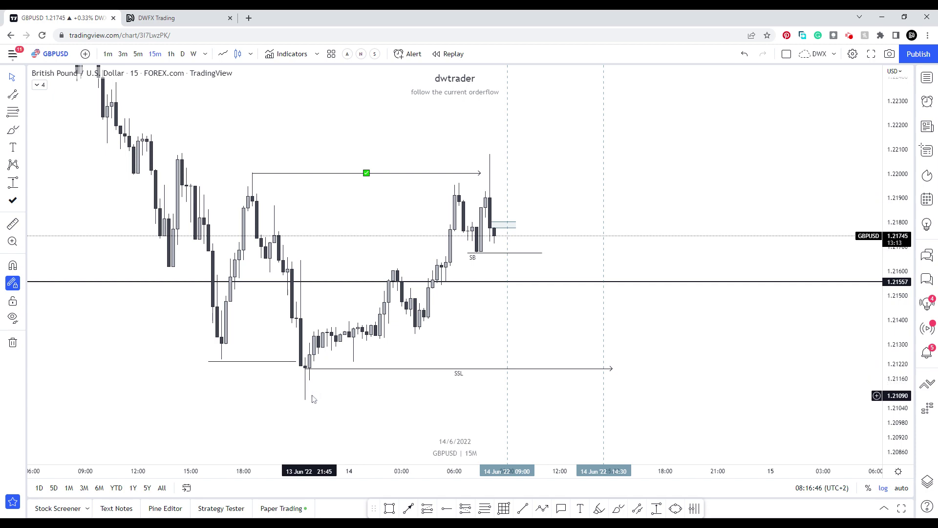
scroll(416, 385, down, 5)
drag(897, 138, 815, 293)
scroll(767, 308, down, 3)
drag(808, 207, 707, 299)
drag(423, 294, 258, 201)
scroll(312, 201, up, 2)
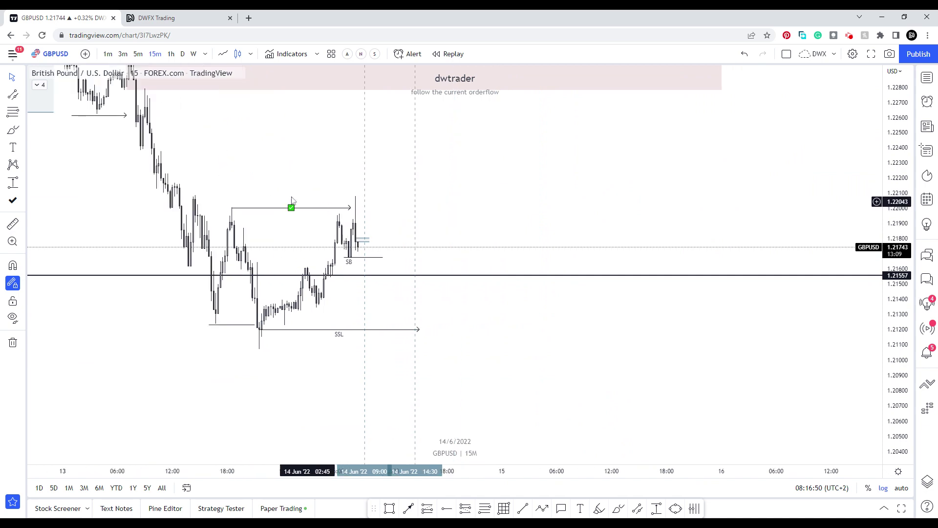
drag(566, 158, 679, 168)
scroll(674, 168, up, 2)
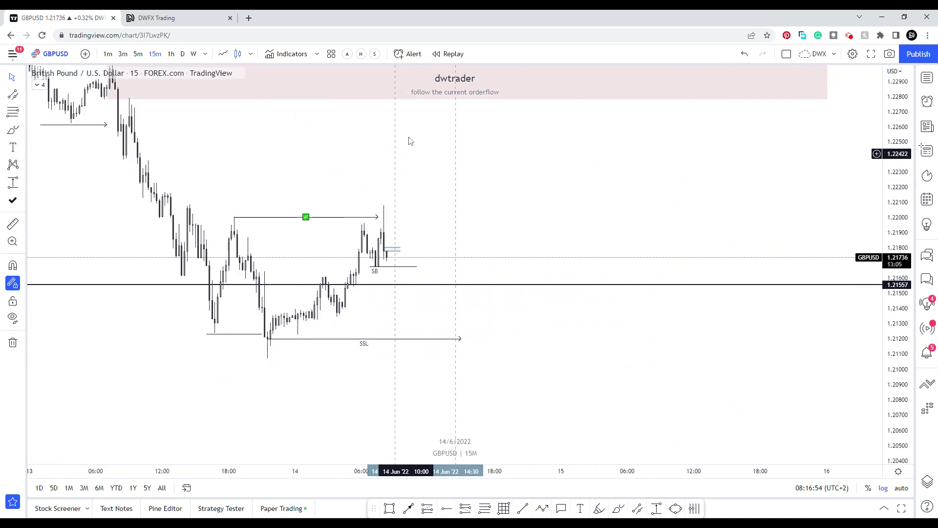
drag(574, 187, 588, 166)
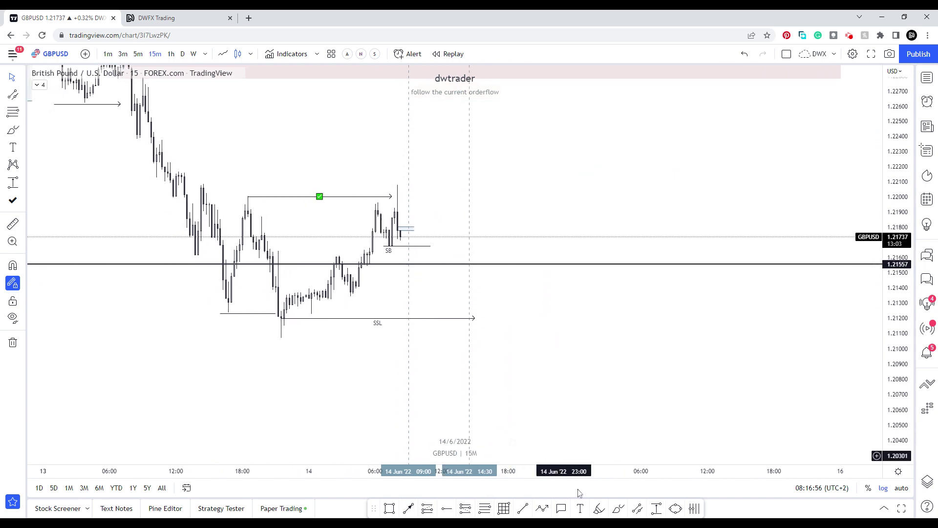
Step: Start a trial path arrow from the latest candle below SSL toward 1.2230, then cancel it
click(543, 510)
click(406, 234)
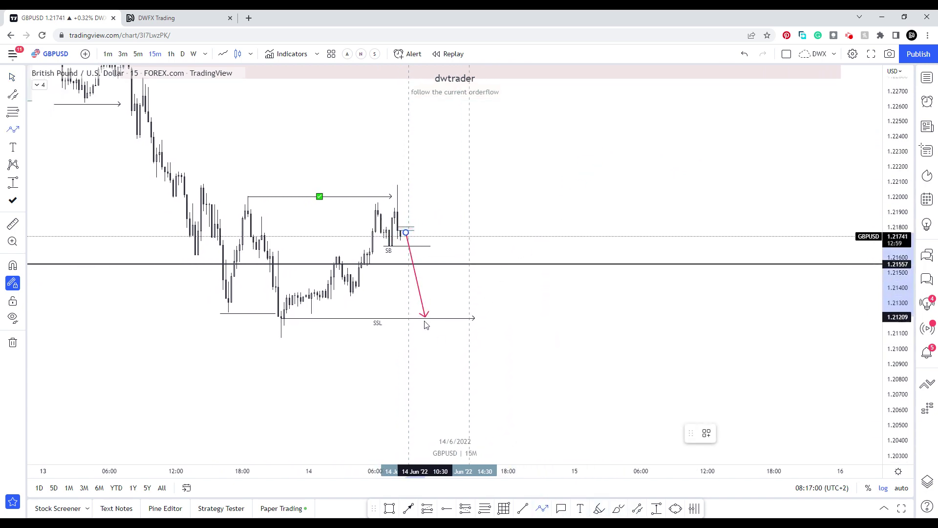
click(425, 348)
key(Escape)
click(485, 155)
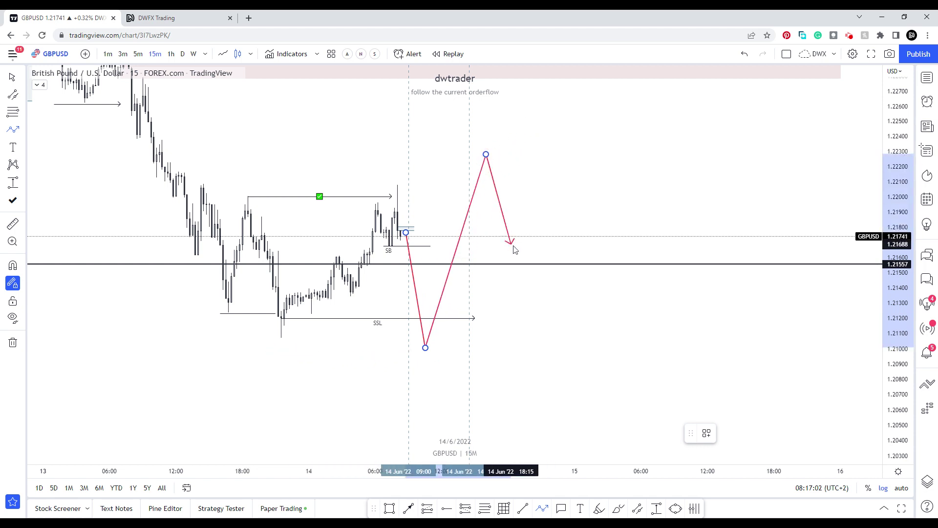
click(514, 245)
key(Escape)
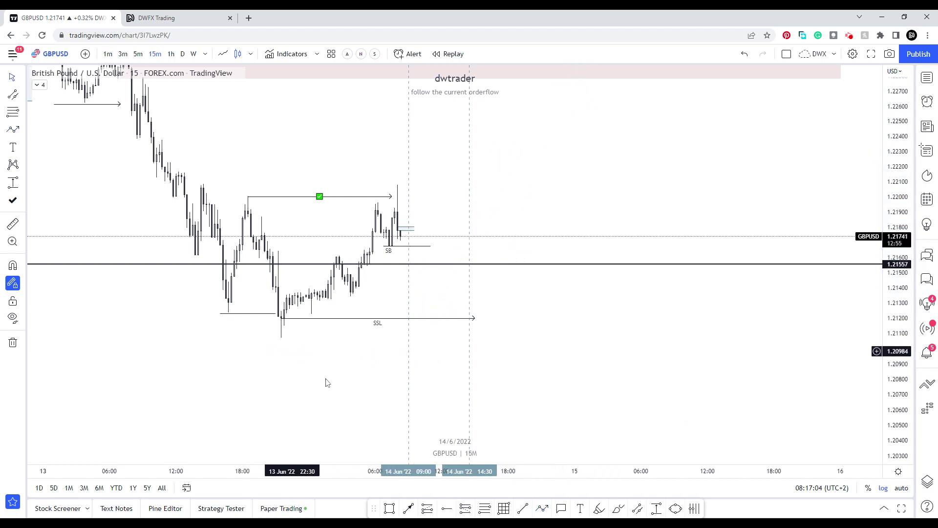
Step: Sketch trial brush strokes around the SSL level and undo them all
click(599, 508)
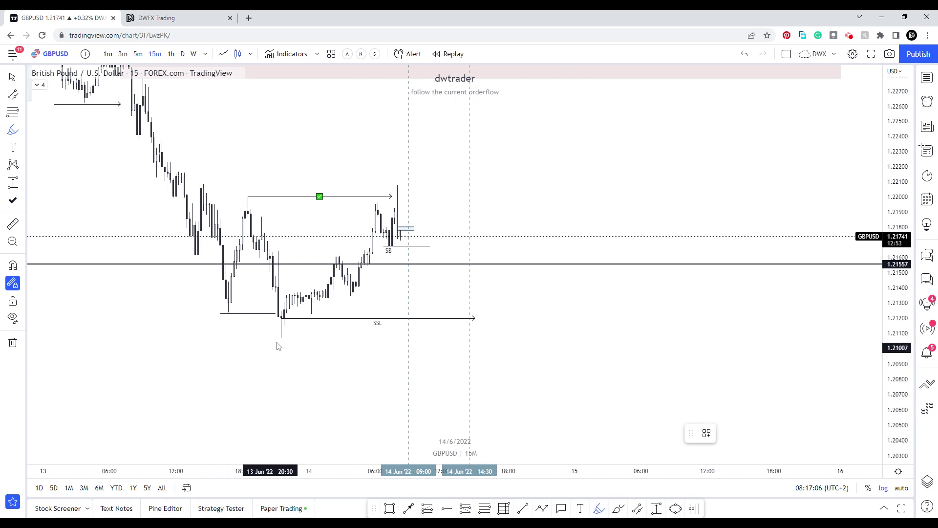
mouse_move(281, 315)
mouse_down()
mouse_move(285, 352)
mouse_move(284, 319)
mouse_move(394, 135)
mouse_up()
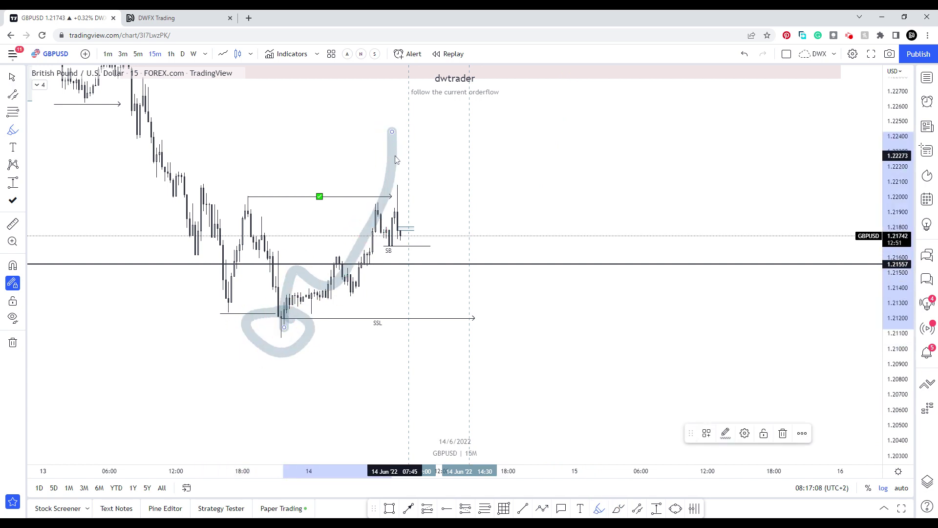
key(ctrl+z)
key(ctrl+z)
mouse_move(392, 215)
mouse_down()
mouse_move(423, 226)
mouse_move(462, 340)
mouse_up()
drag(261, 323, 555, 322)
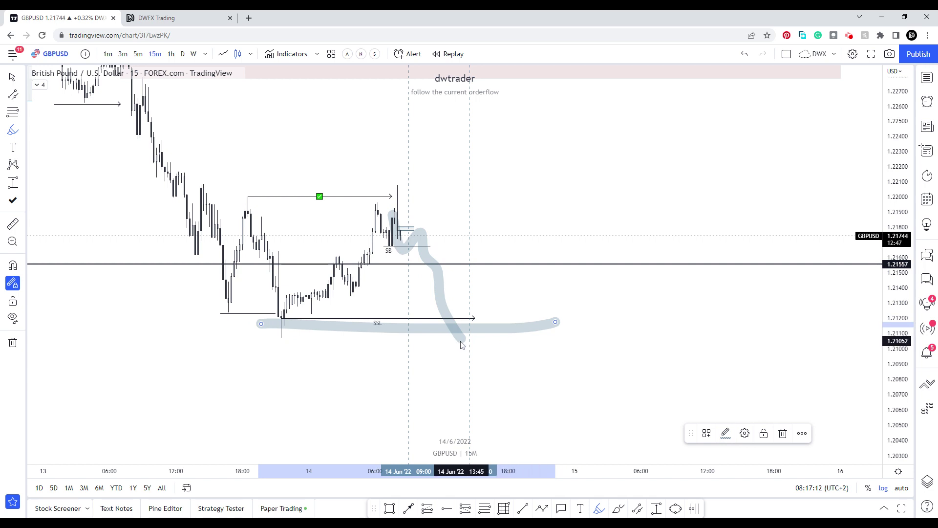
mouse_move(462, 345)
mouse_down()
mouse_move(477, 357)
mouse_move(579, 64)
mouse_up()
key(ctrl+z)
key(ctrl+z)
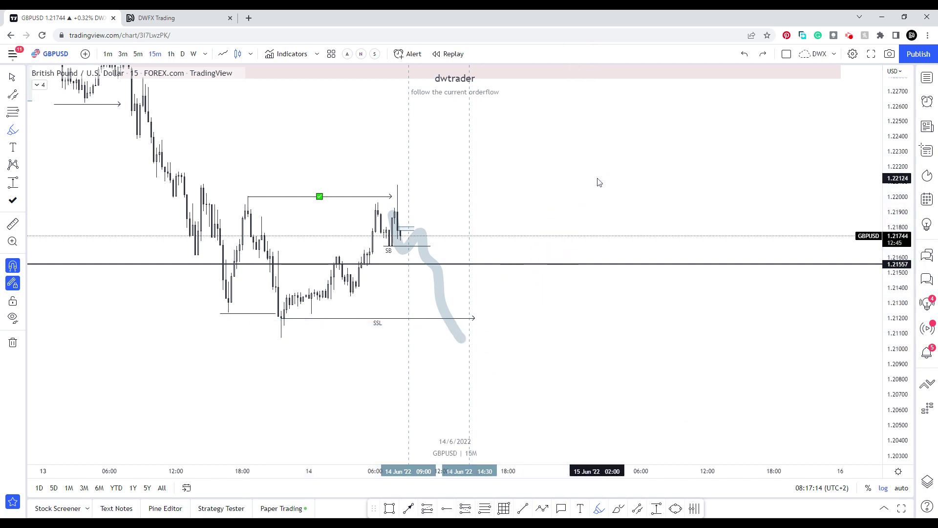
key(ctrl+z)
key(Escape)
Step: Switch GBPUSD to the 5-minute interval and reframe around the recent candles
mouse_move(582, 172)
mouse_down()
mouse_move(848, 180)
mouse_move(857, 188)
mouse_up()
scroll(836, 194, up, 3)
drag(765, 207, 703, 213)
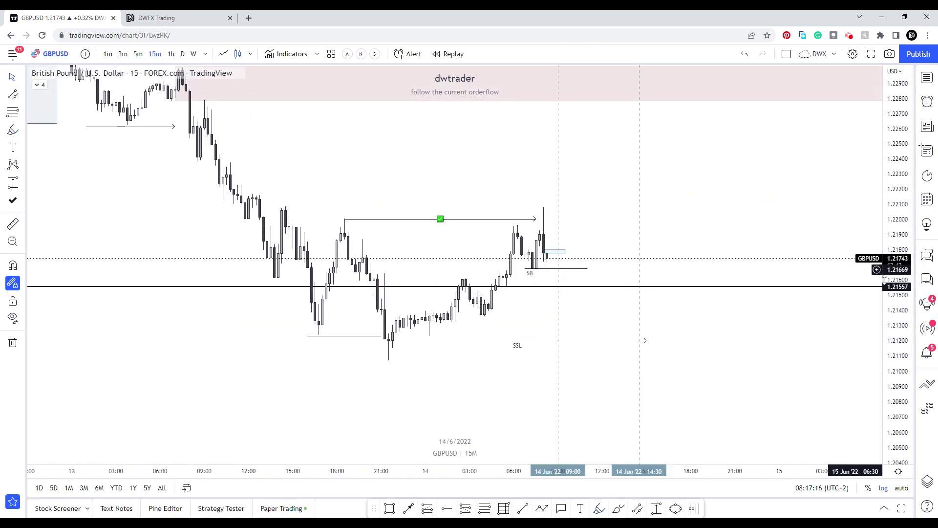
scroll(761, 184, up, 3)
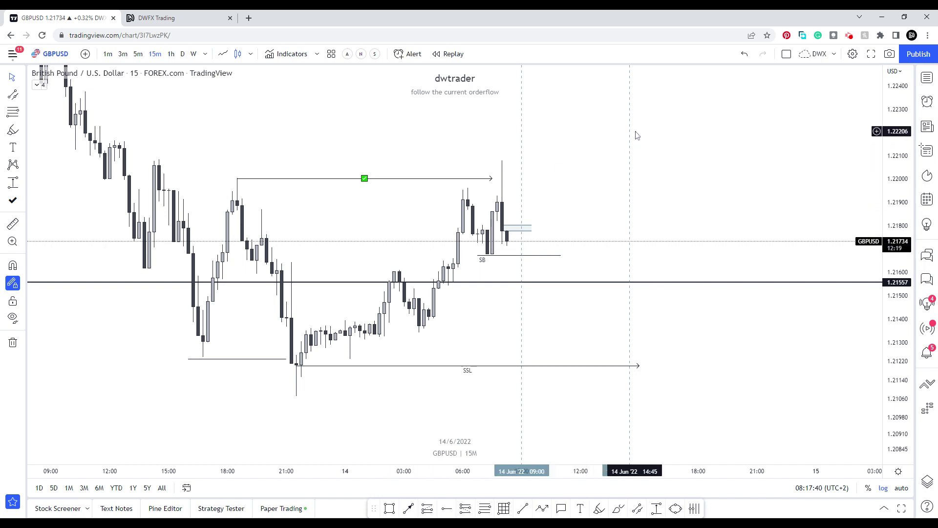
key(5)
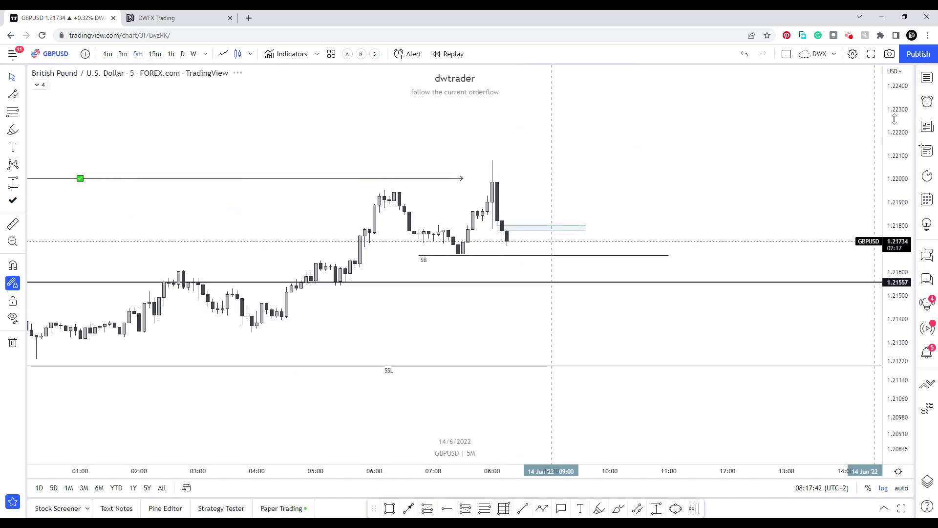
scroll(639, 264, down, 5)
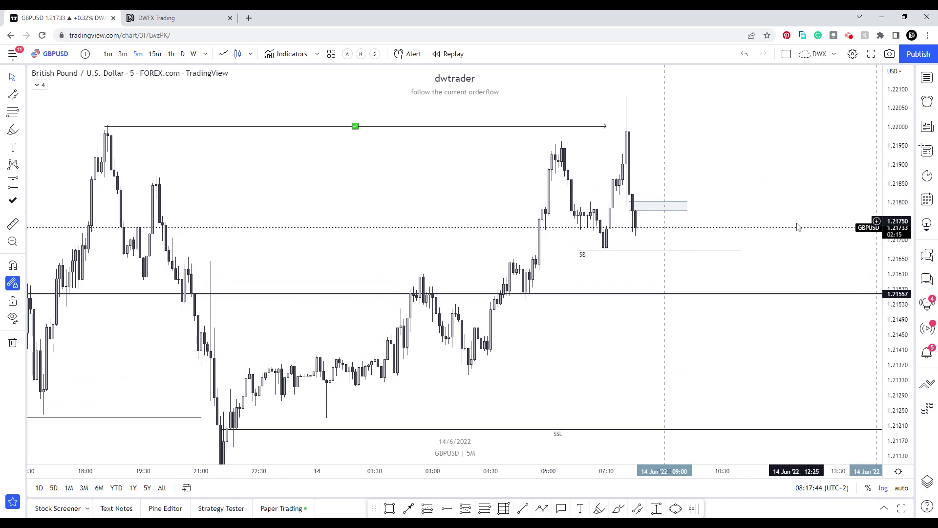
scroll(797, 223, up, 3)
drag(732, 183, 814, 201)
scroll(813, 190, down, 2)
drag(804, 160, 773, 129)
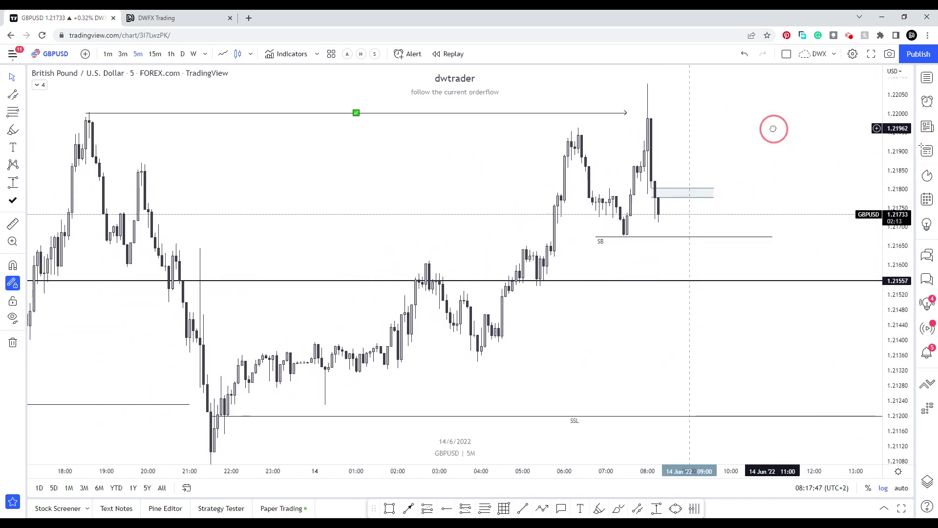
click(927, 80)
Step: Show GBPJPY on daily candles, compressing the price scale to bring the recent highs into view
key(Down)
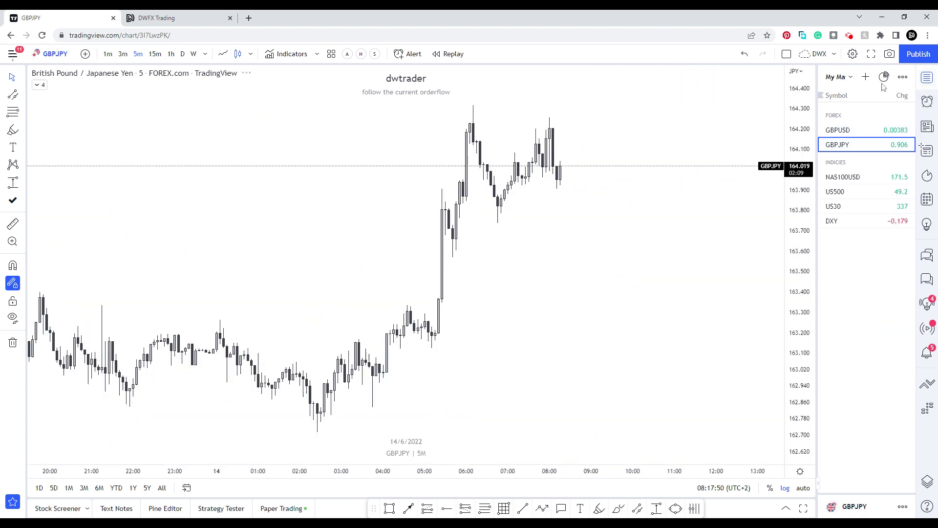
click(183, 53)
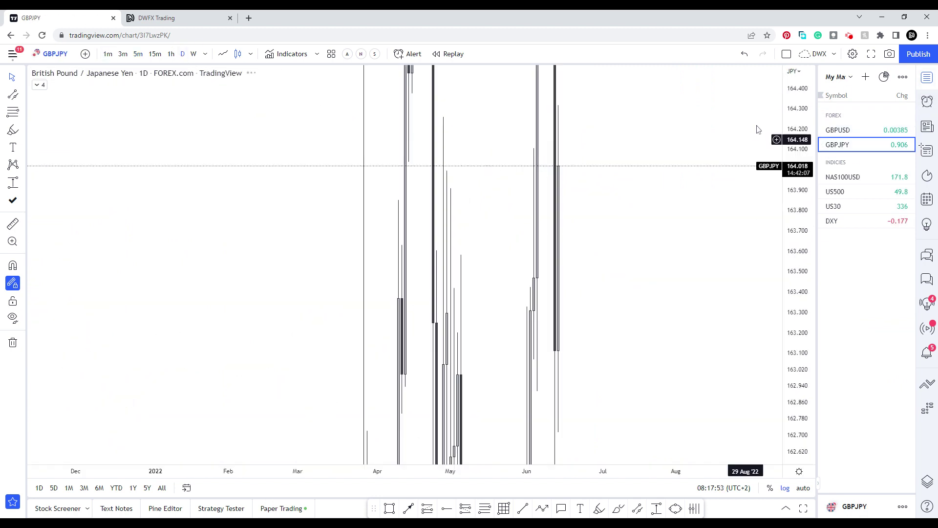
click(927, 79)
click(896, 107)
drag(895, 106, 768, 430)
scroll(677, 413, up, 6)
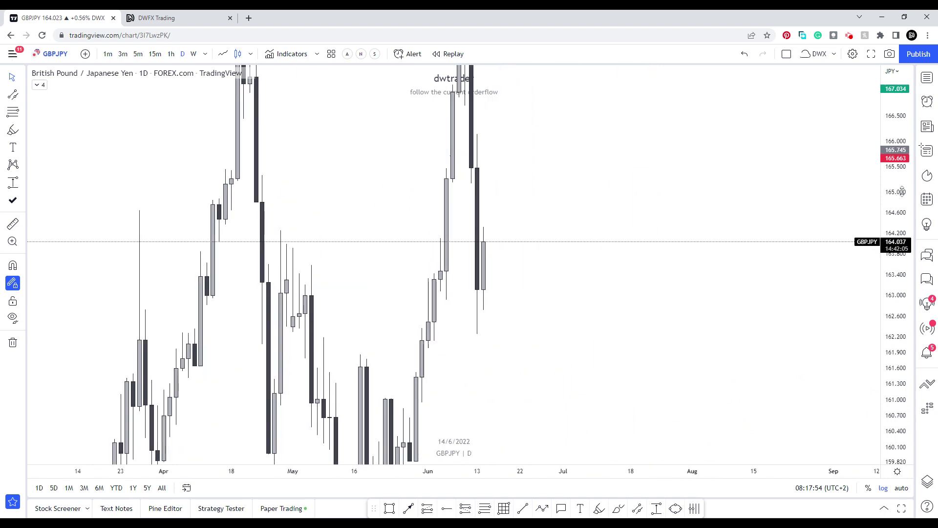
drag(904, 125, 763, 366)
scroll(630, 317, down, 2)
drag(630, 312, 573, 297)
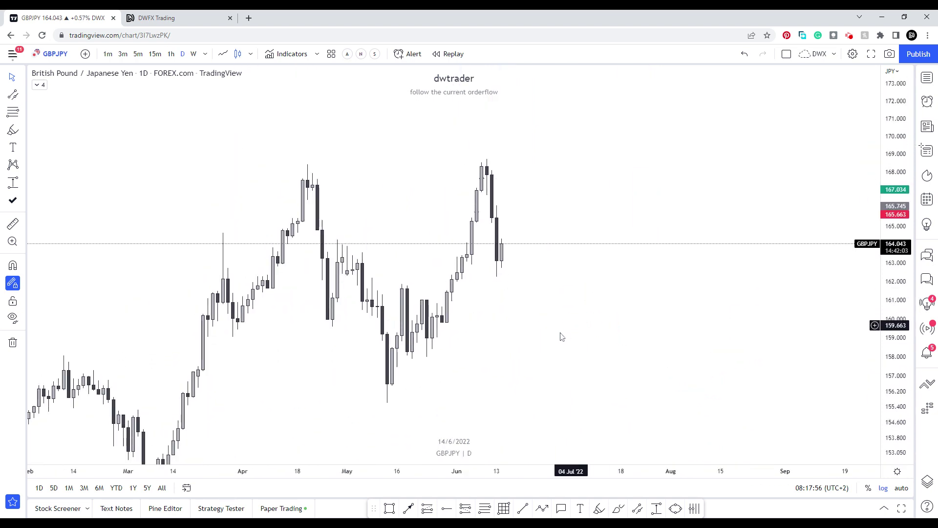
Step: Draw a trend line joining the April and June highs near 168.43 in the Check style
click(409, 508)
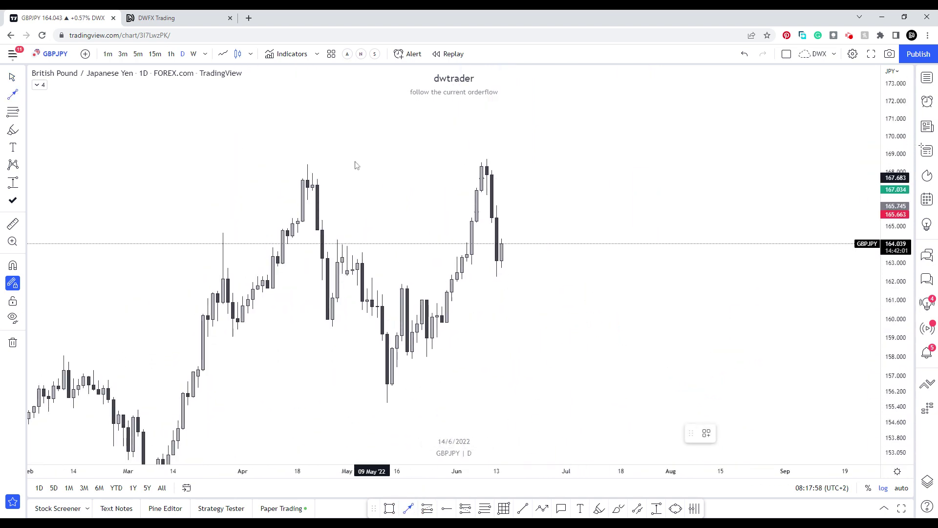
click(309, 172)
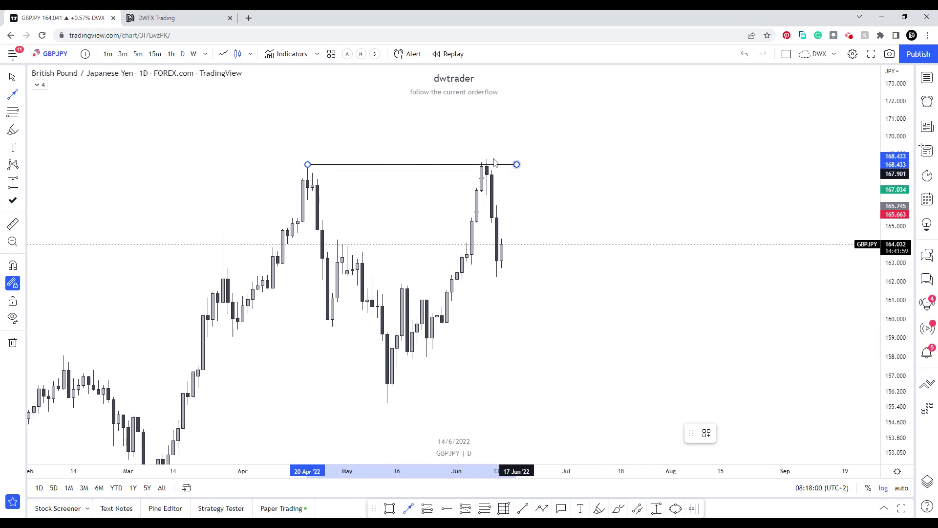
click(707, 433)
click(718, 481)
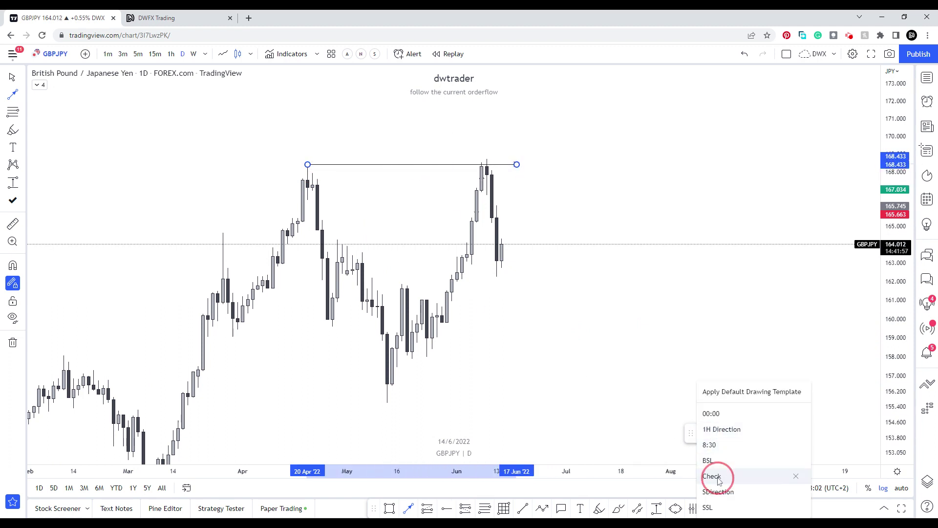
click(555, 210)
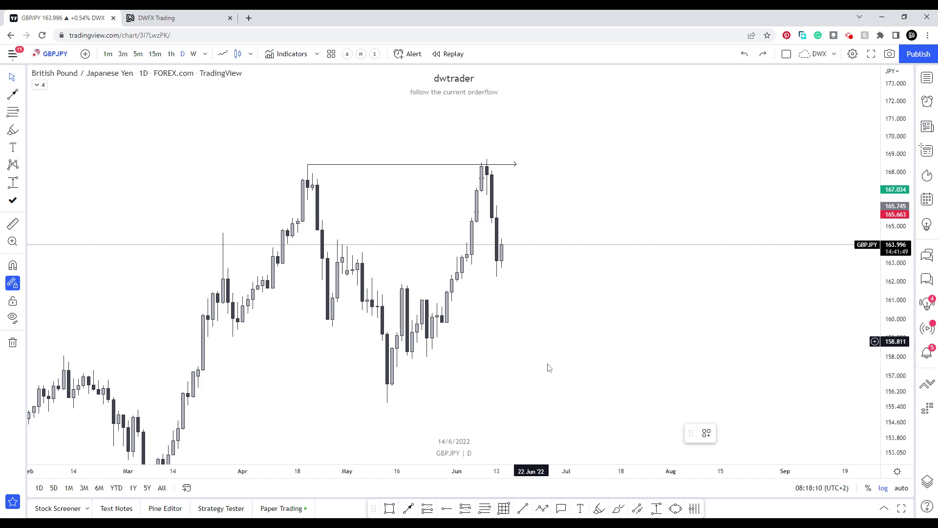
Step: Pan and rescale the daily GBPJPY chart to center the marked highs
drag(549, 367, 468, 321)
drag(451, 281, 648, 323)
scroll(684, 324, up, 2)
drag(902, 306, 898, 411)
drag(752, 379, 741, 352)
scroll(750, 342, down, 10)
drag(710, 380, 860, 251)
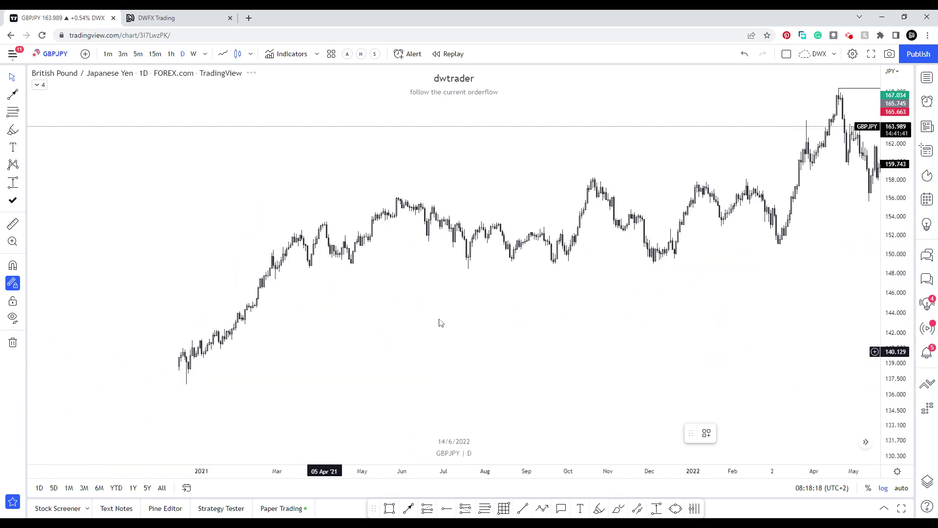
drag(610, 275, 377, 339)
drag(895, 289, 893, 157)
scroll(684, 207, up, 6)
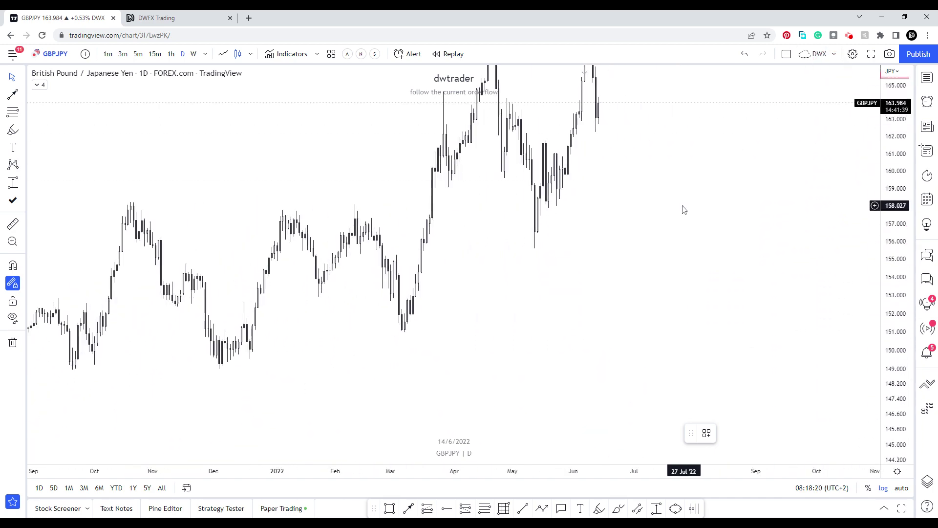
drag(550, 164, 603, 245)
scroll(635, 279, up, 2)
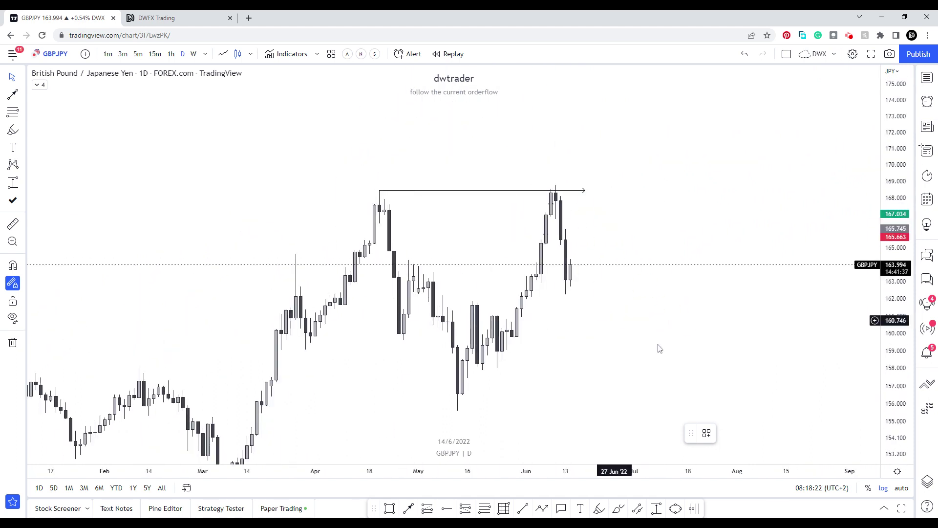
drag(885, 350, 886, 318)
scroll(772, 324, up, 1)
drag(633, 326, 560, 312)
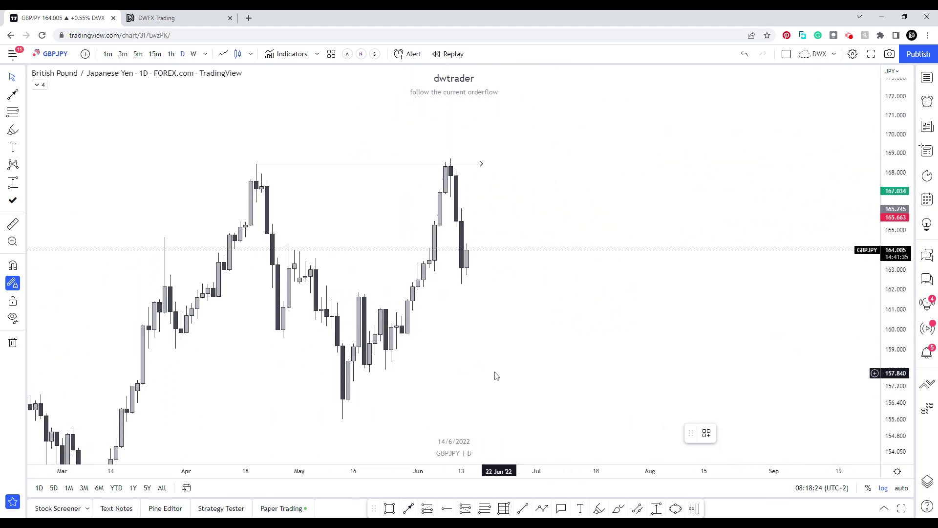
drag(496, 377, 475, 373)
Step: Draw a fib range from the May low to the June high, then switch to 1-hour
click(486, 512)
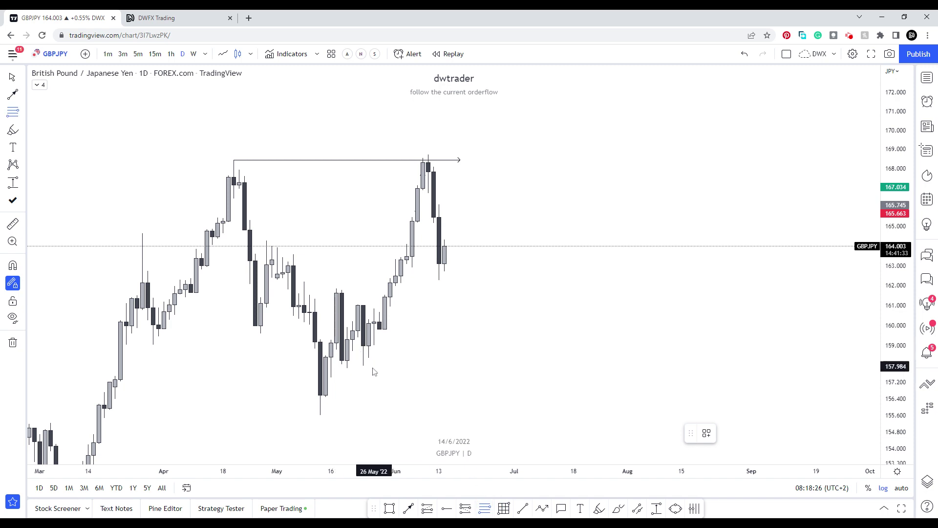
drag(364, 366, 536, 154)
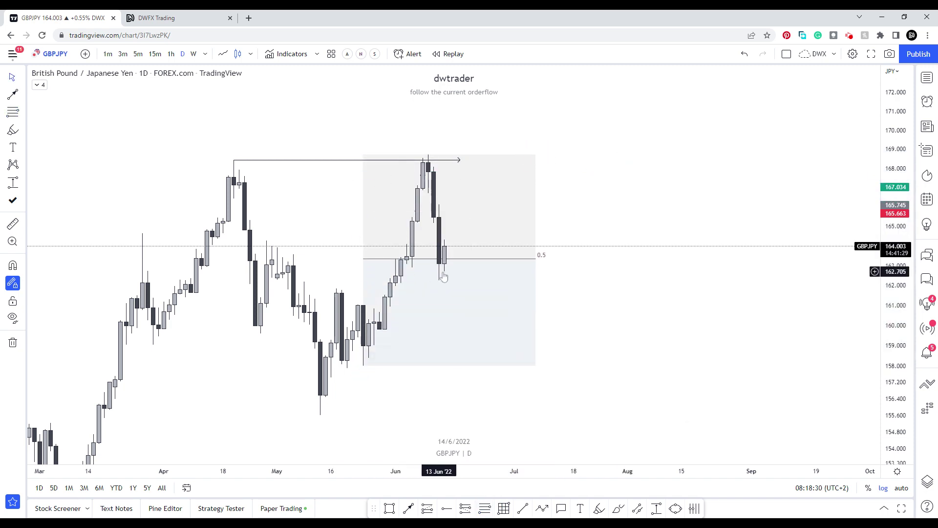
text(60)
key(Return)
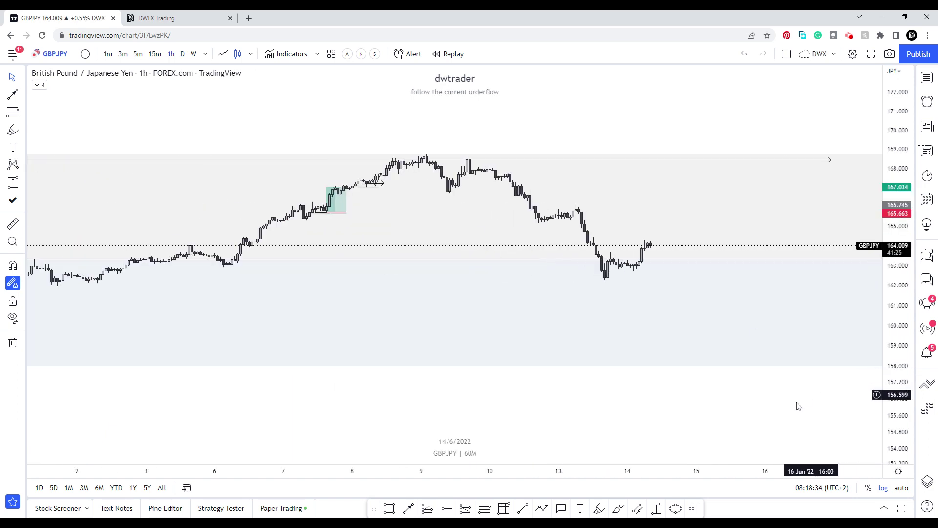
Step: Delete the fib range and rescale the hourly chart around the recent drop and bounce
click(788, 365)
key(Delete)
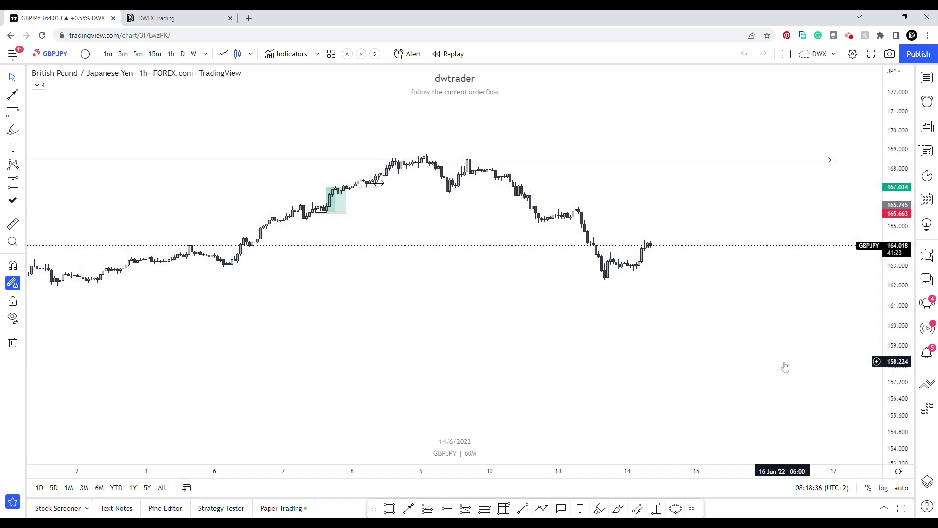
double_click(898, 340)
scroll(827, 324, down, 2)
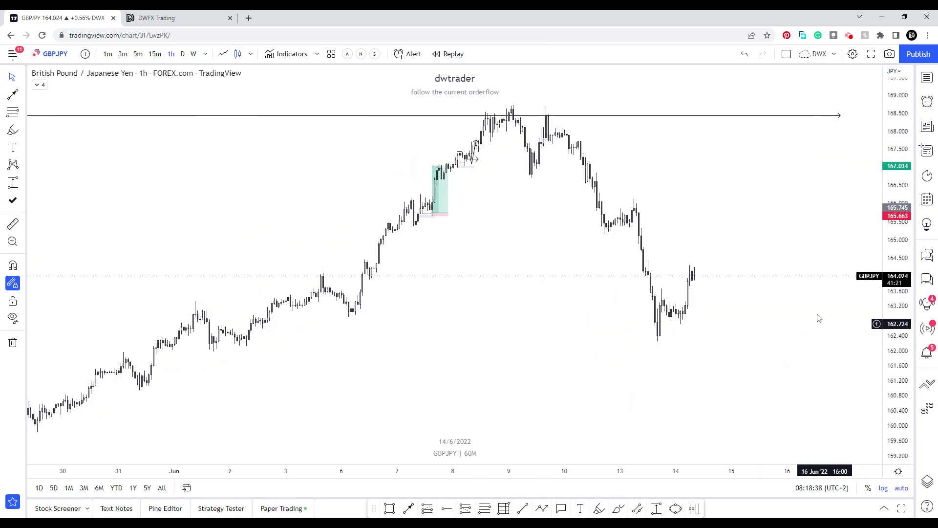
drag(895, 377, 768, 205)
scroll(753, 234, up, 5)
drag(636, 226, 473, 209)
drag(377, 207, 404, 273)
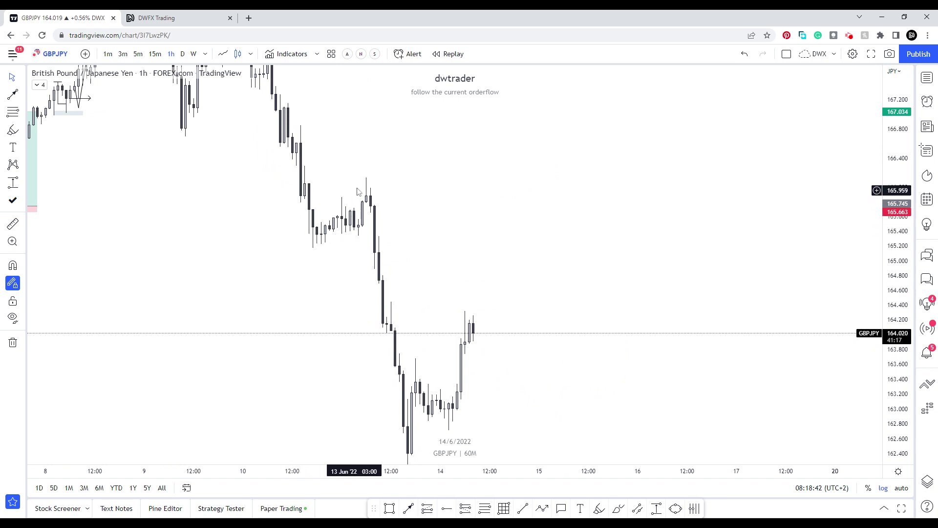
drag(556, 368, 551, 320)
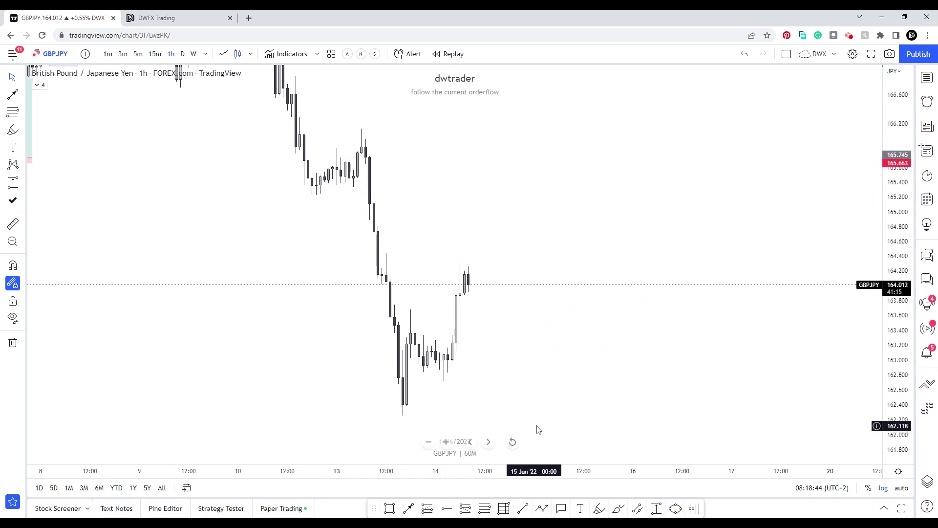
Step: Draw a thin parallel-channel zone near 164.5 on the breakdown candle
click(637, 508)
ctrl+click(375, 233)
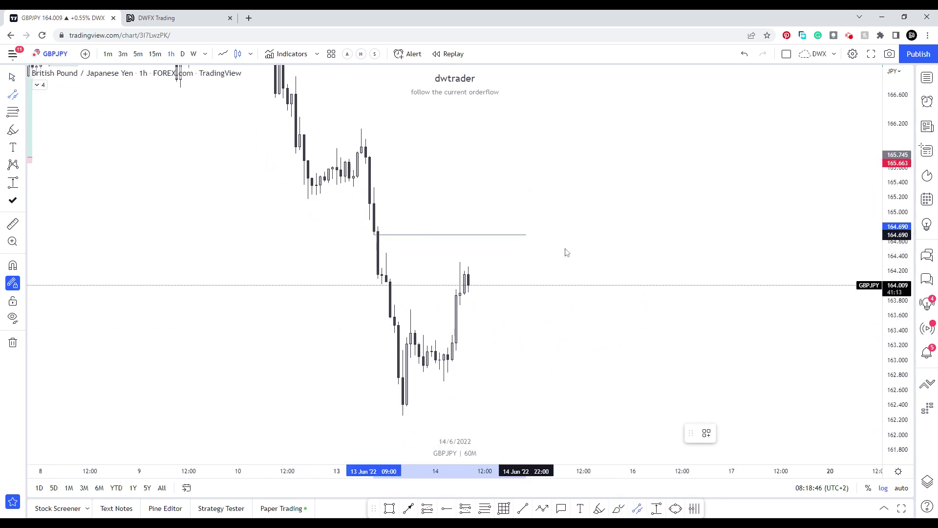
shift+click(566, 249)
ctrl+click(385, 259)
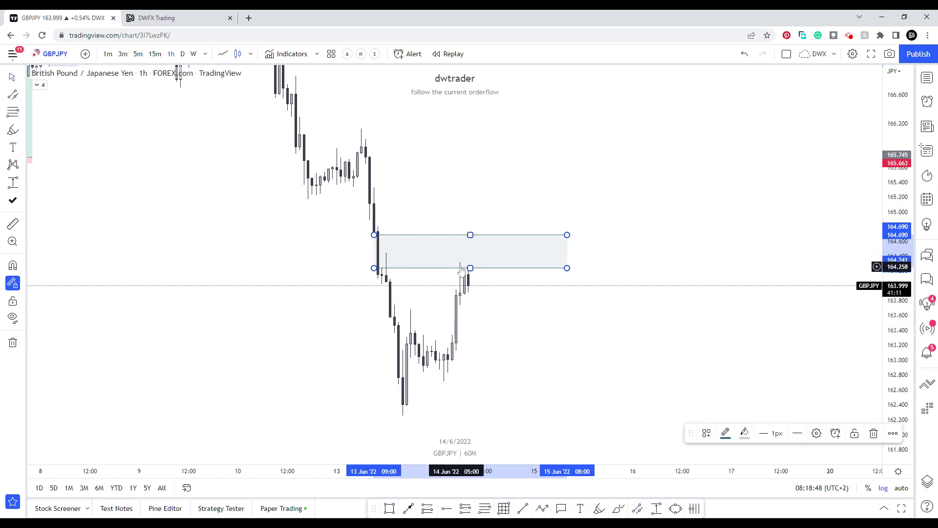
drag(465, 268, 413, 261)
key(ctrl+z)
key(ctrl+z)
key(ctrl+z)
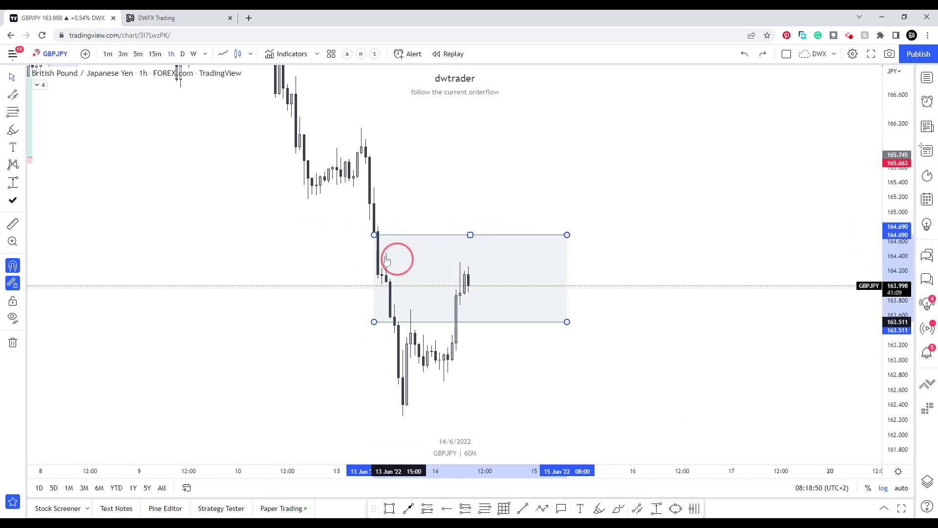
click(411, 207)
Step: Draw a range box with midline from the 166.1 swing high to the 162.3 low
click(503, 509)
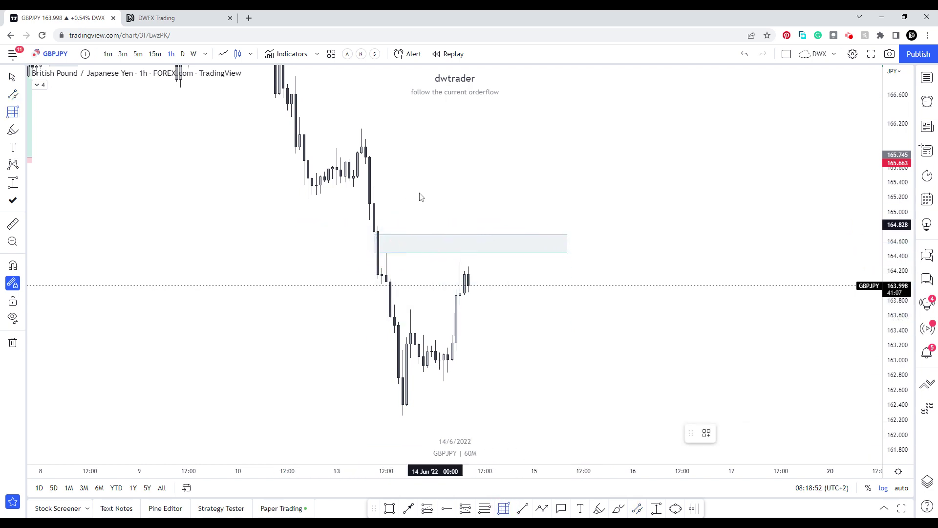
click(362, 128)
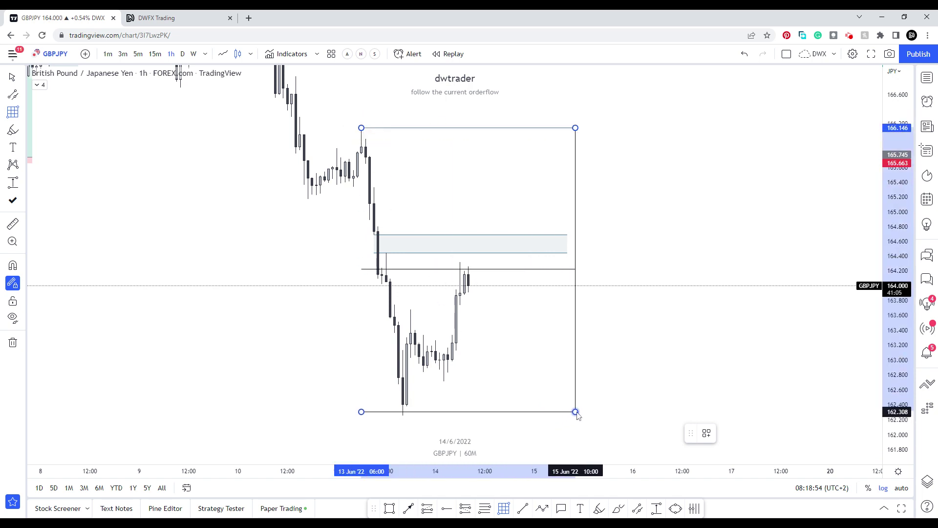
click(580, 415)
click(629, 372)
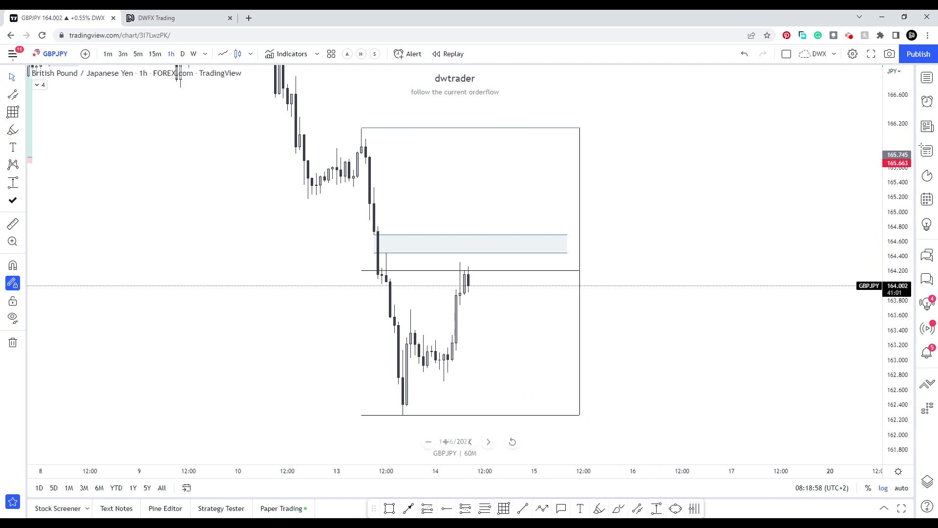
Step: Draw a red path arrow from the latest GBPJPY candle into the zone, ending near 162.5
click(543, 509)
click(472, 295)
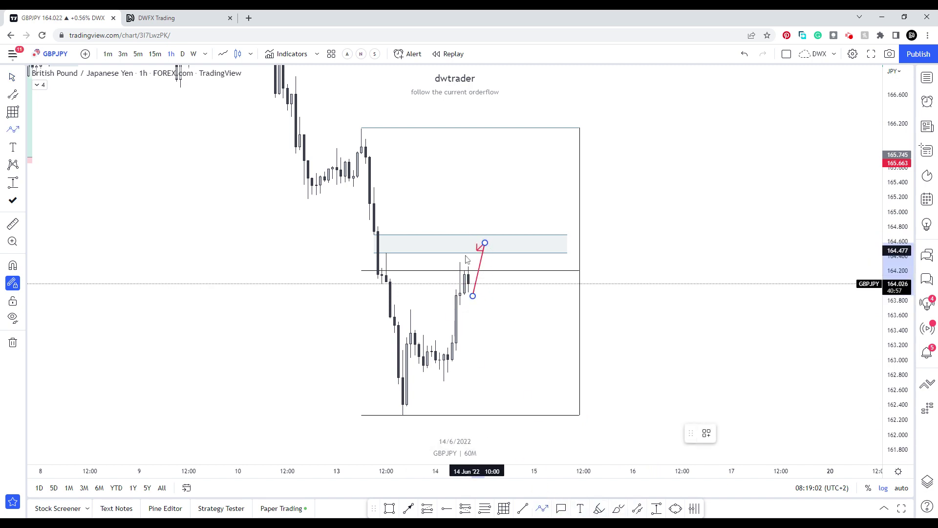
double_click(522, 397)
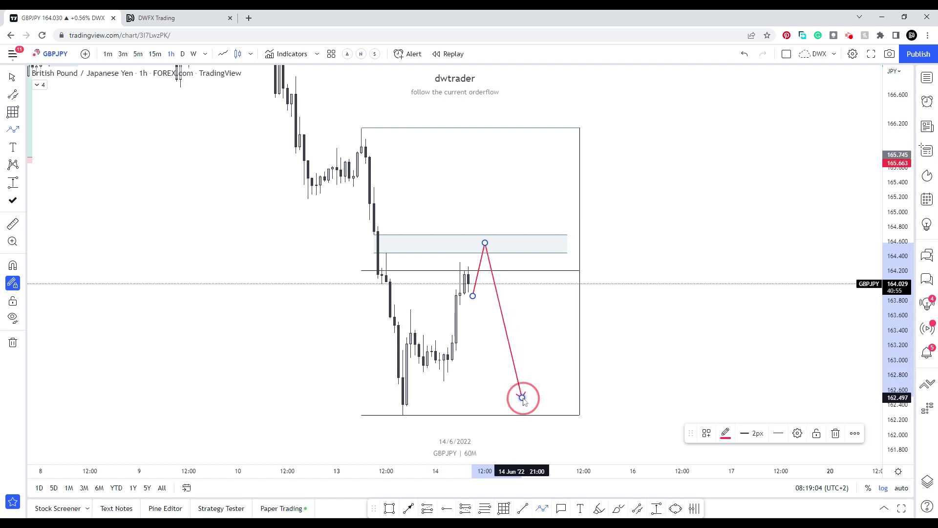
click(668, 361)
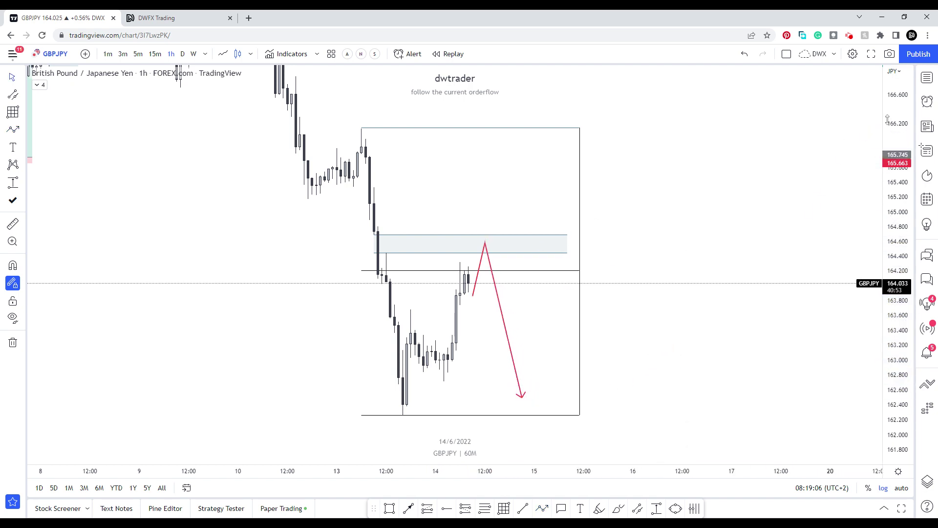
scroll(782, 220, down, 4)
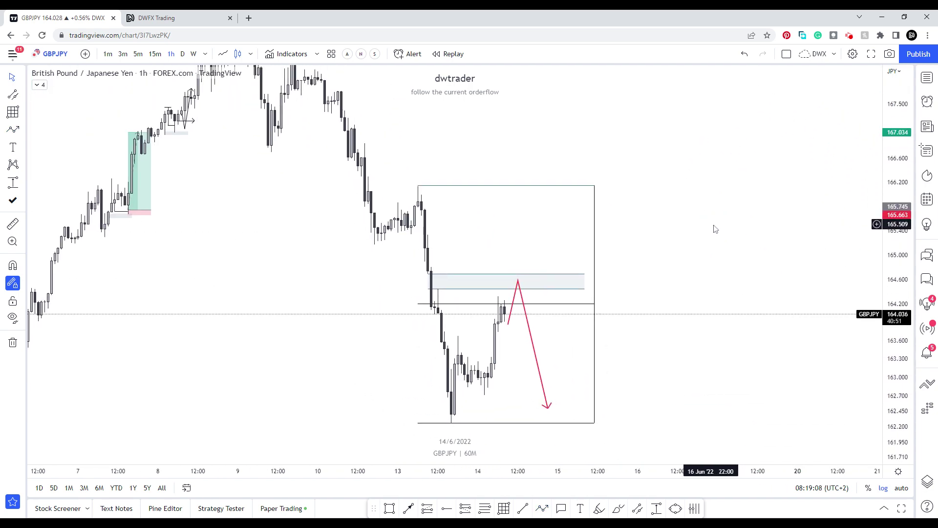
scroll(717, 216, up, 2)
drag(716, 216, 753, 192)
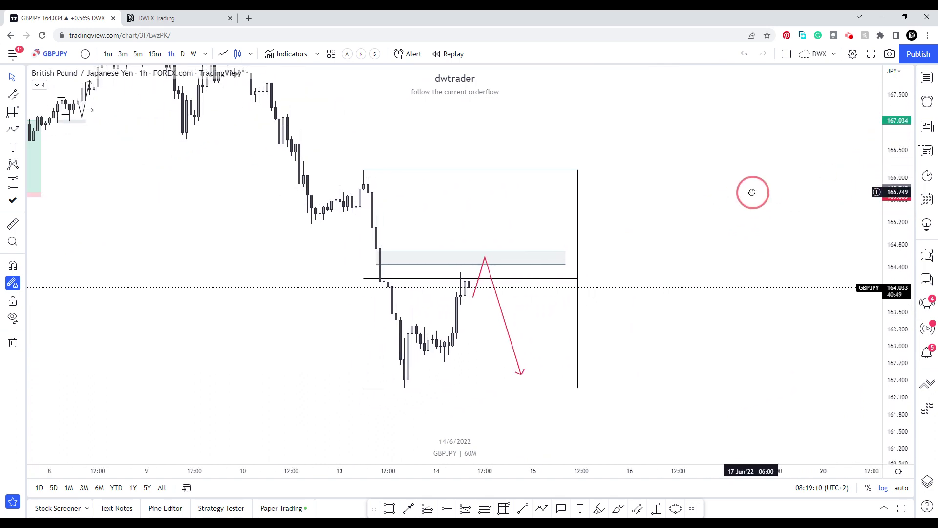
click(927, 79)
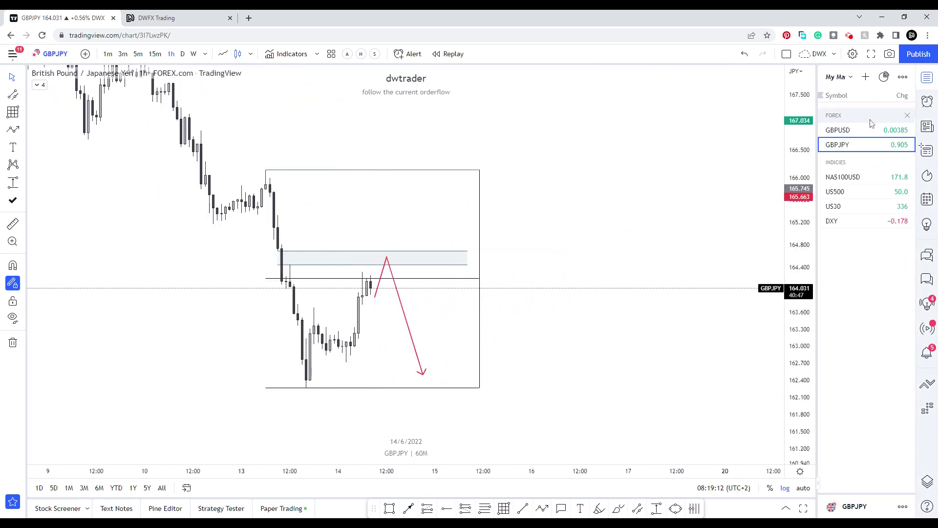
Step: Switch the chart to GBPUSD and center the recent low and bounce
click(848, 130)
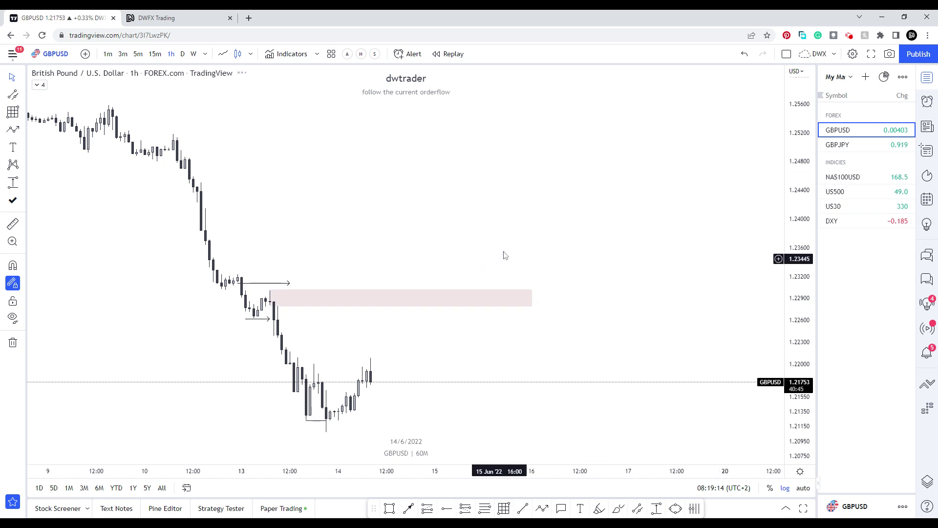
drag(491, 334, 631, 293)
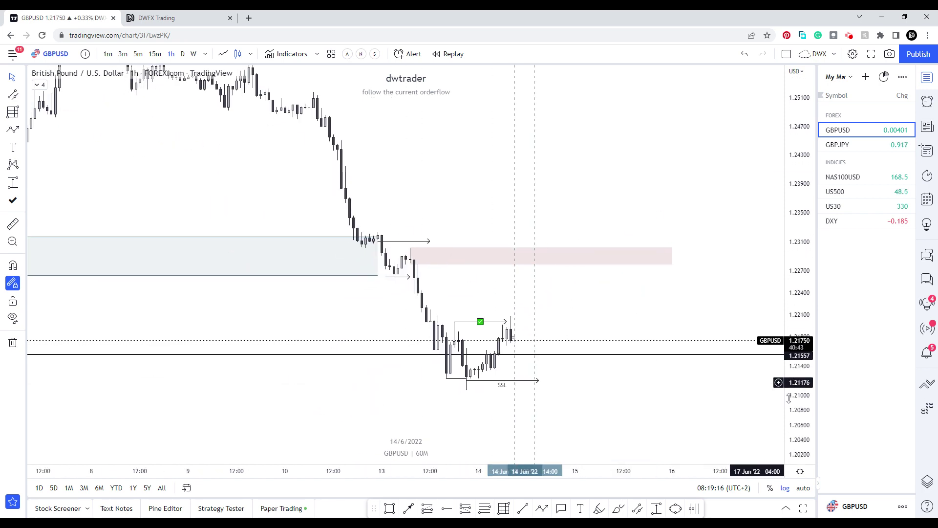
drag(796, 407, 798, 295)
scroll(678, 339, up, 4)
drag(552, 343, 677, 219)
scroll(630, 225, up, 2)
drag(611, 219, 630, 218)
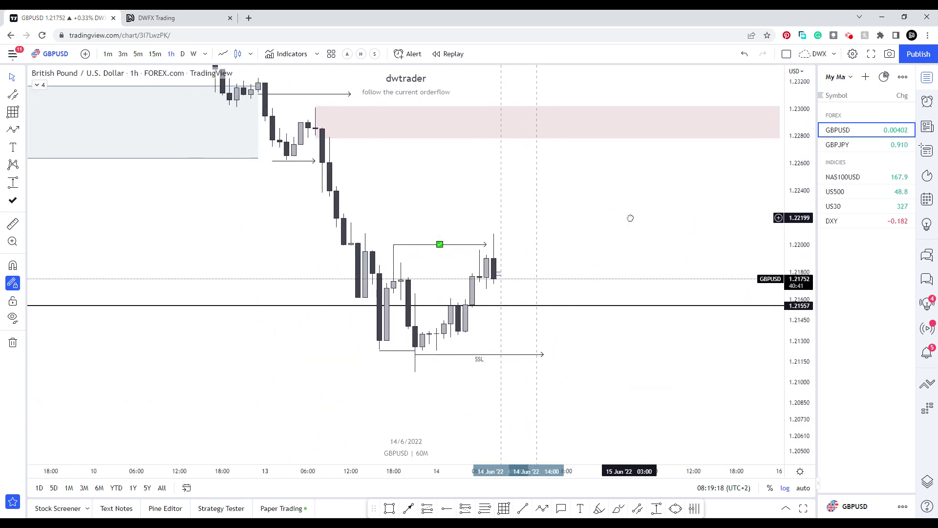
Step: Put GBPUSD on 5-minute candles framing the full SSL line, and close the watchlist
click(139, 54)
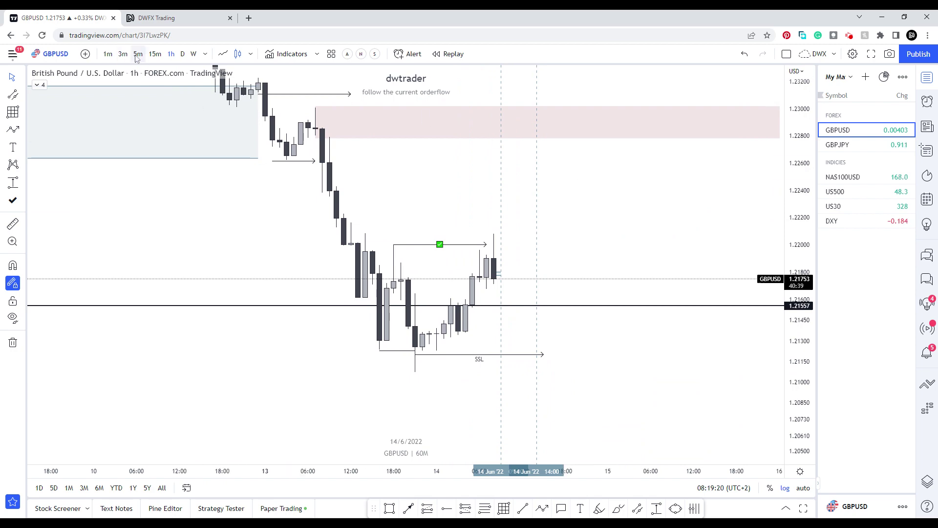
drag(804, 240, 803, 132)
scroll(738, 144, down, 8)
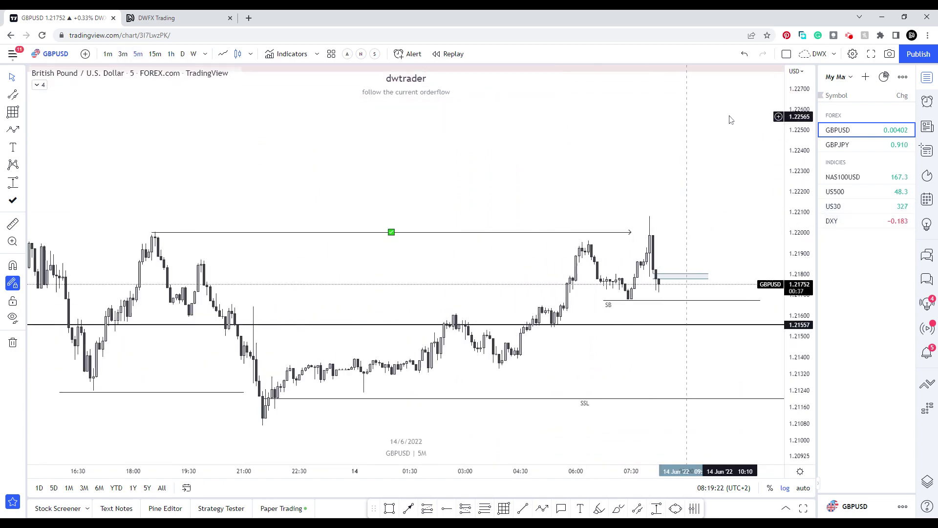
scroll(620, 150, down, 2)
drag(624, 148, 525, 139)
click(927, 77)
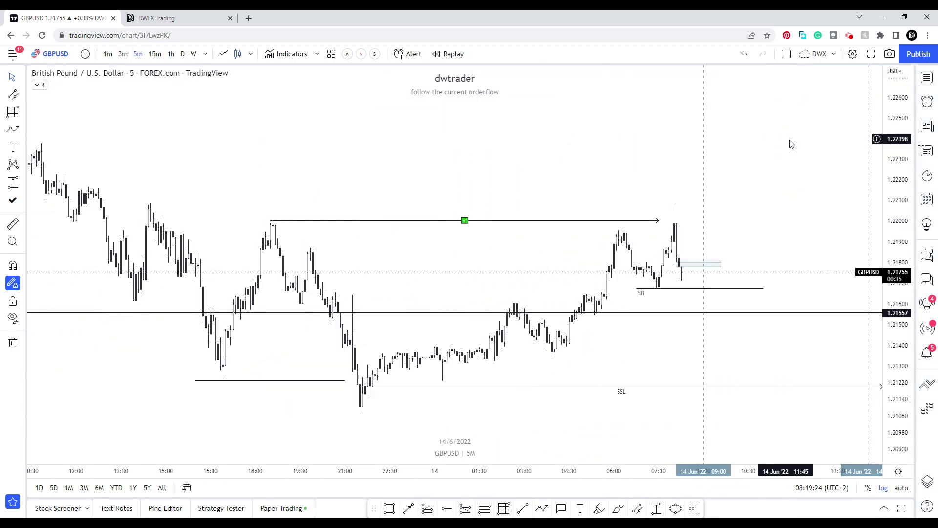
drag(785, 141, 712, 139)
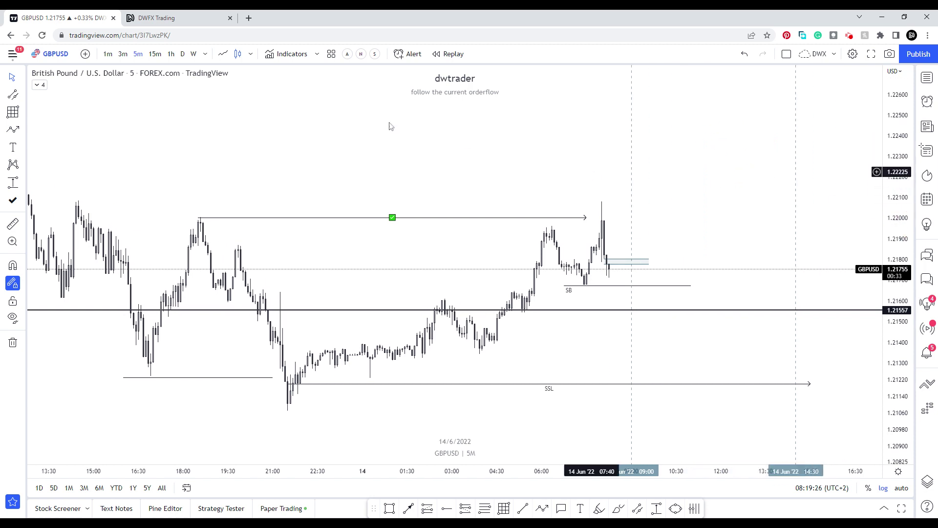